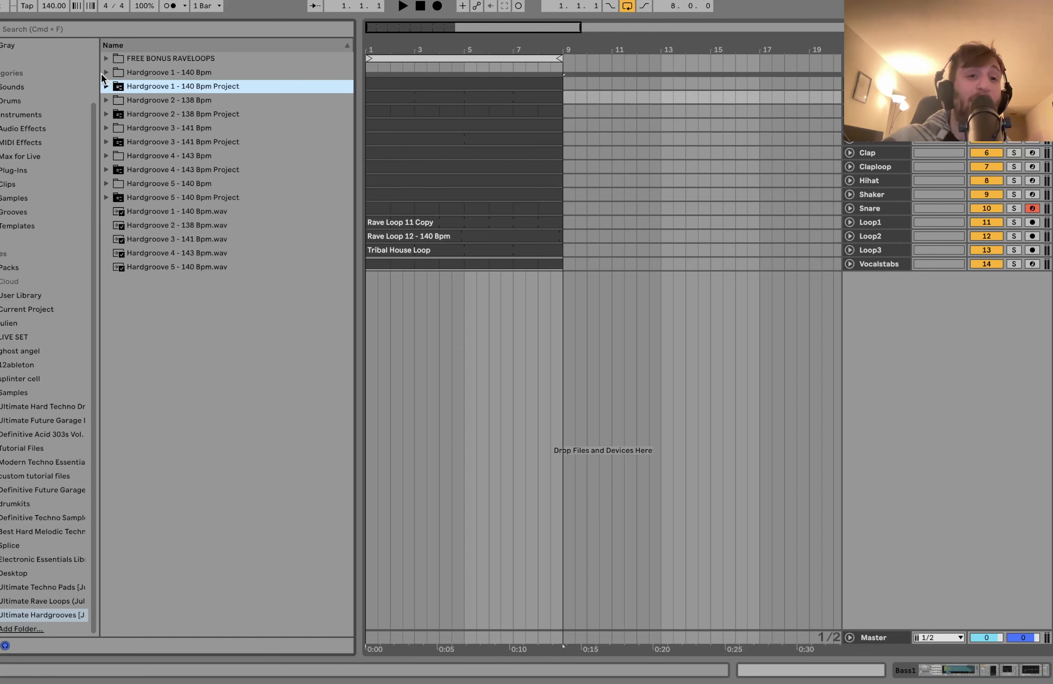
Step: Set the master's cue volume to 6.0 and preview the five Hardgroove WAV loops from Hardgroove 1 to Hardgroove 5
click(102, 75)
click(103, 75)
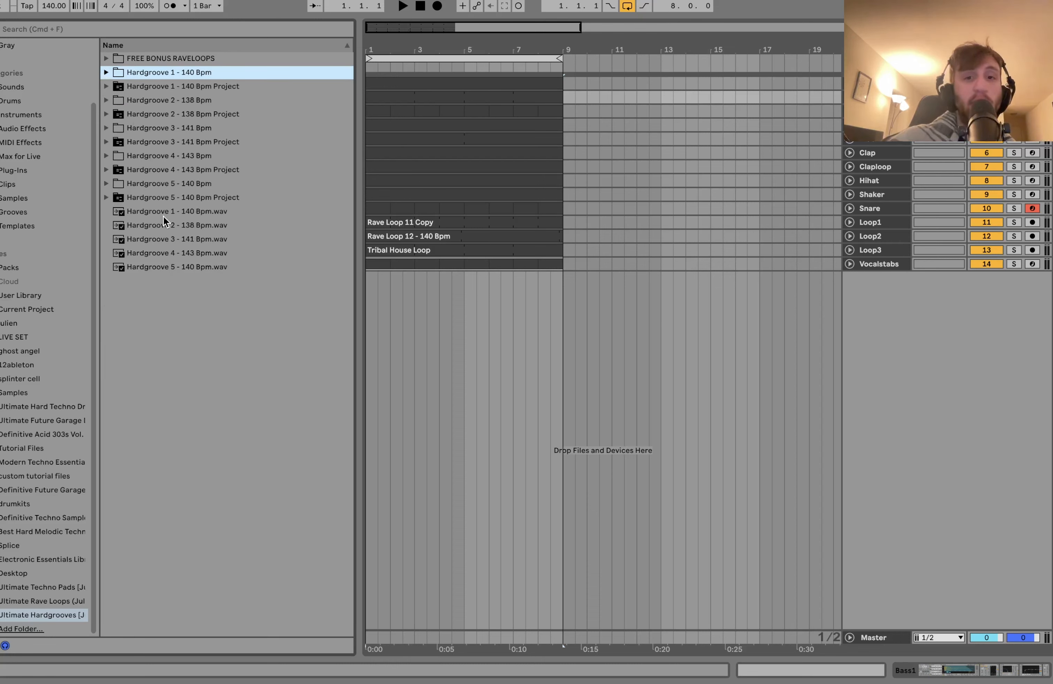
drag(1026, 635, 1025, 639)
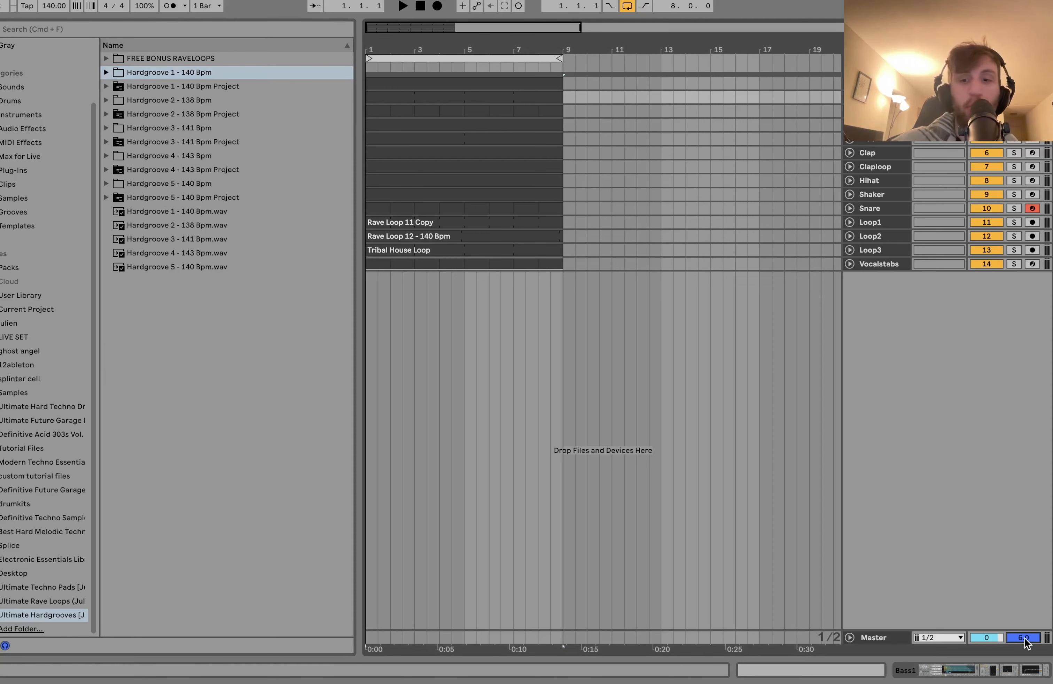
click(190, 211)
key(Down)
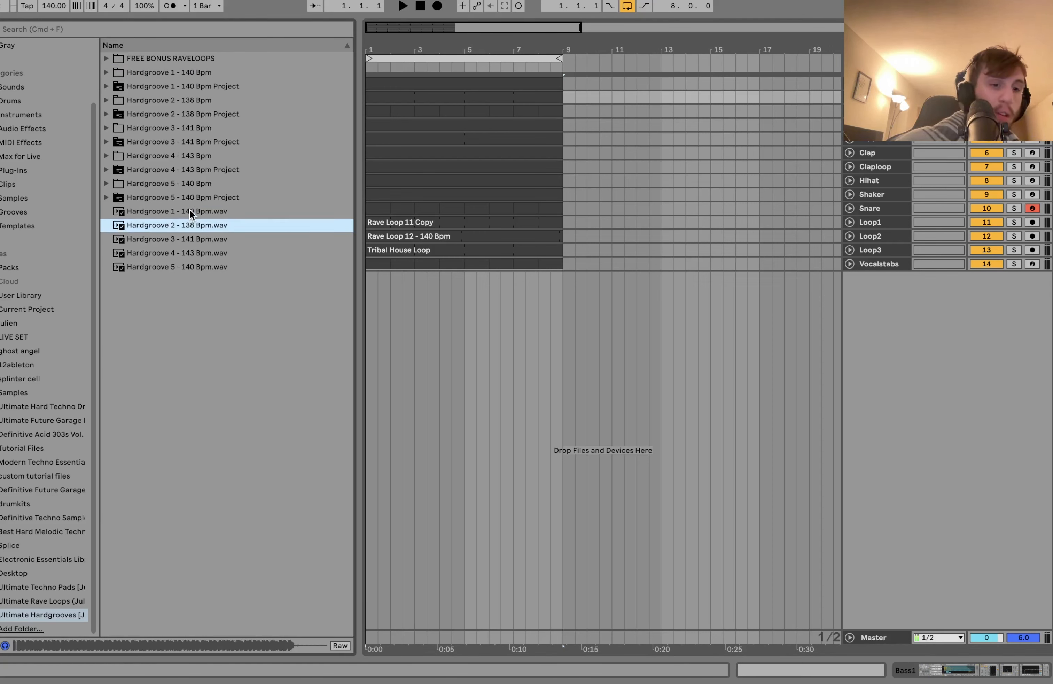
key(Down)
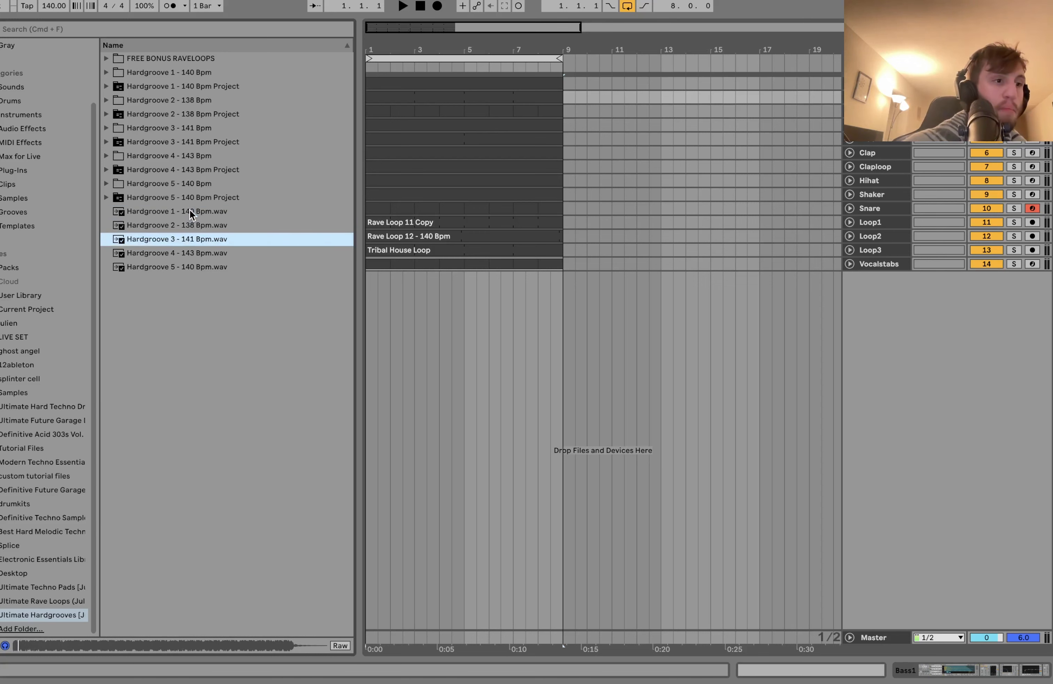
key(Down)
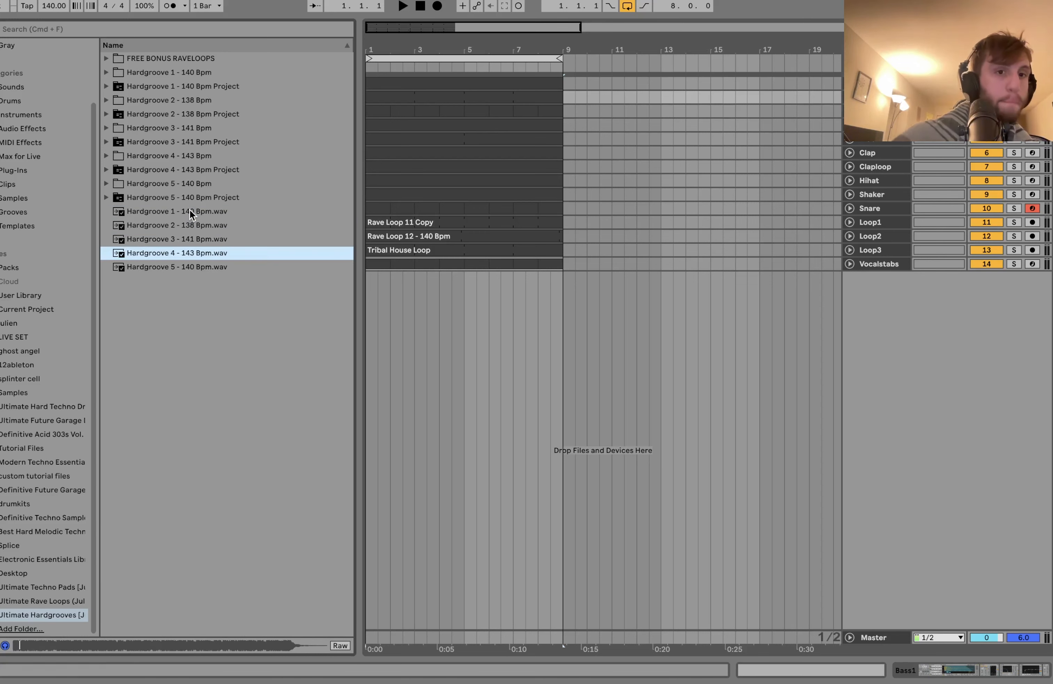
key(Down)
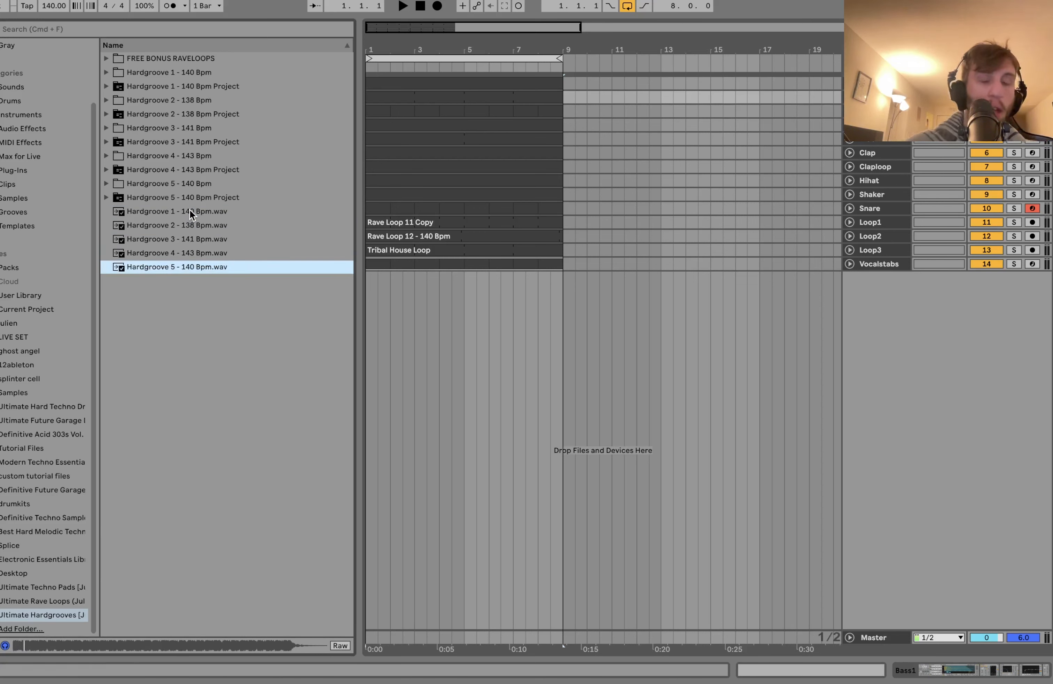
Step: Examine the contents of the Hardgroove 5 stem folder and the tracks inside the Hardgroove 5 project's Live Set
click(108, 189)
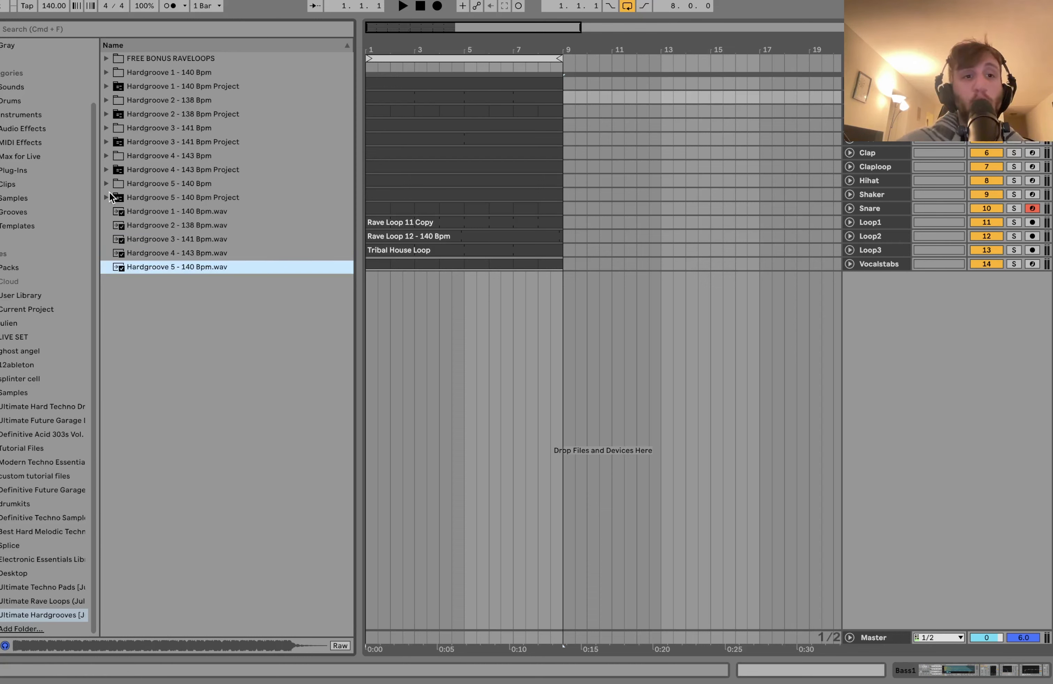
click(107, 186)
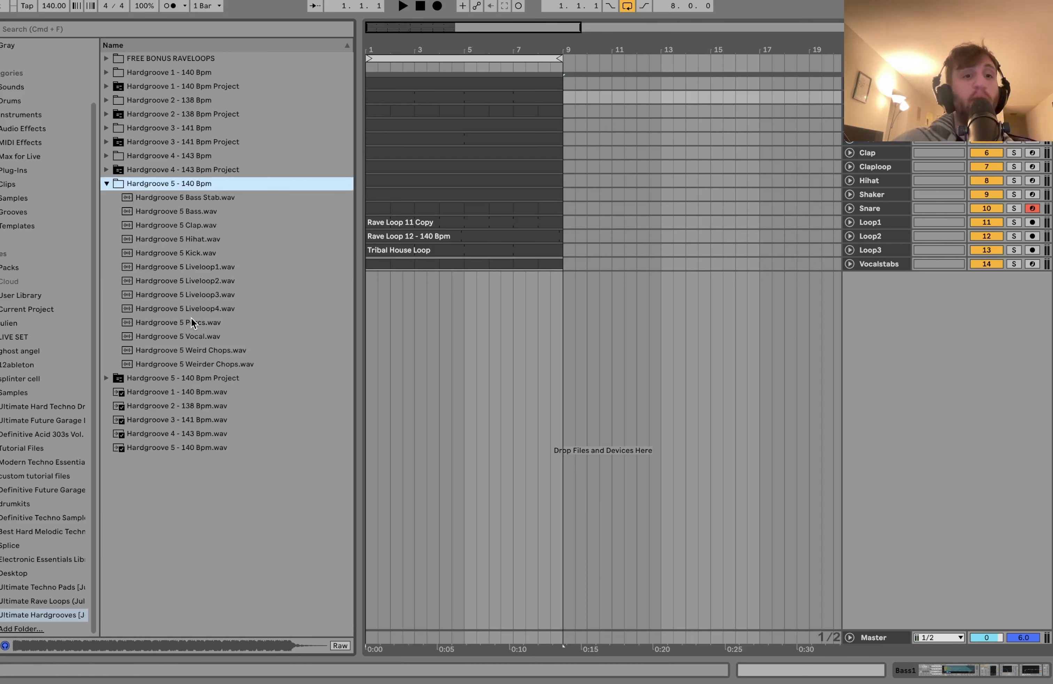
click(107, 184)
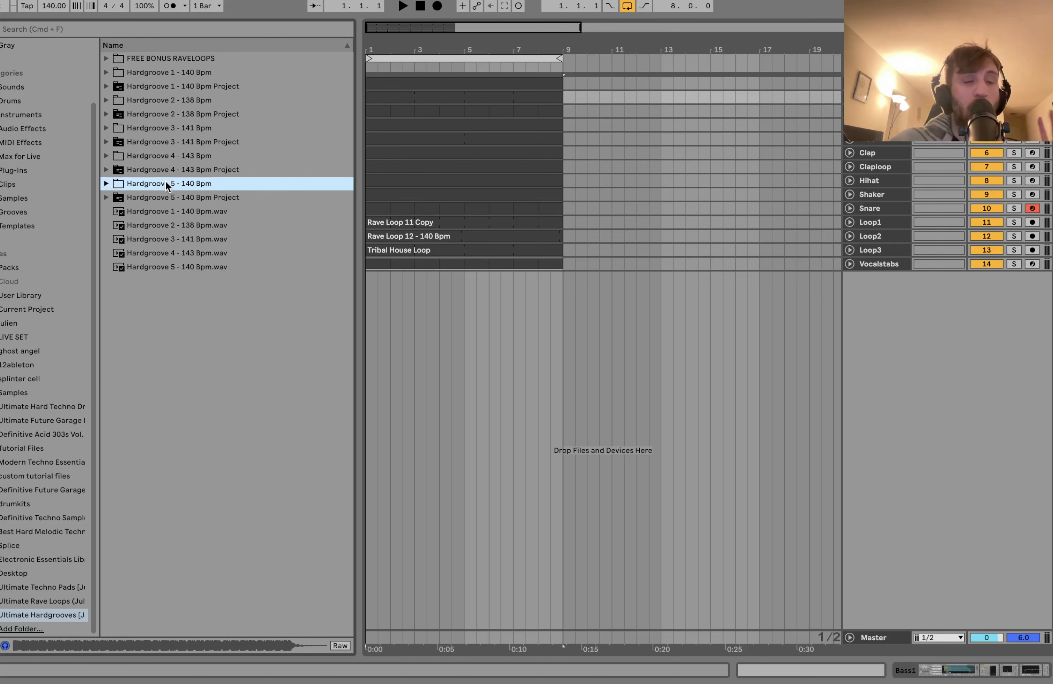
click(107, 198)
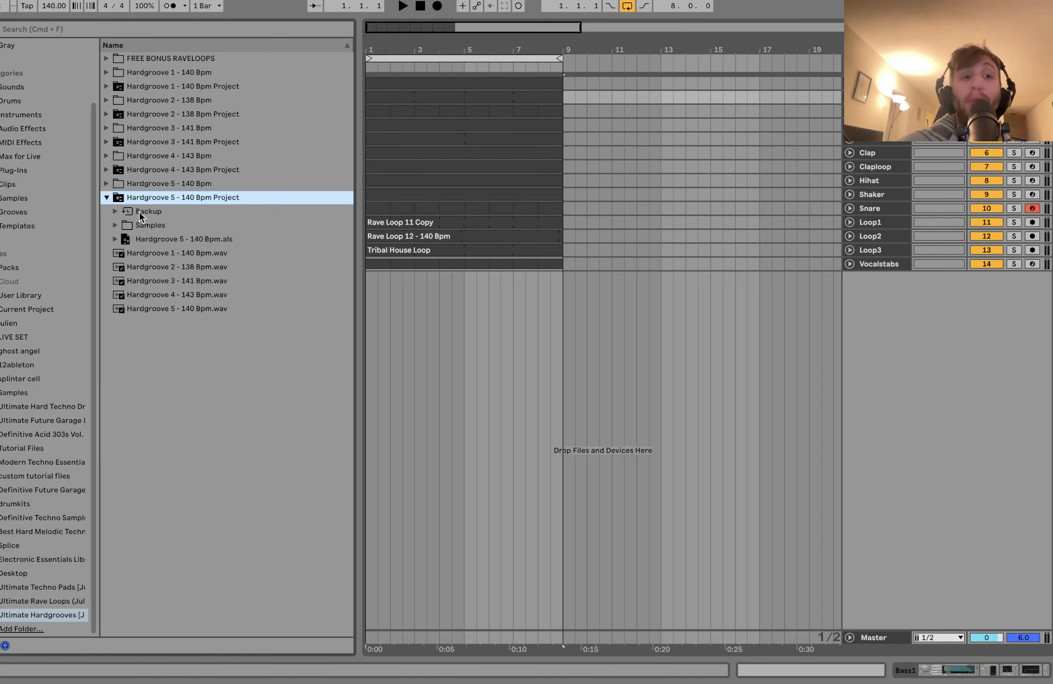
click(151, 239)
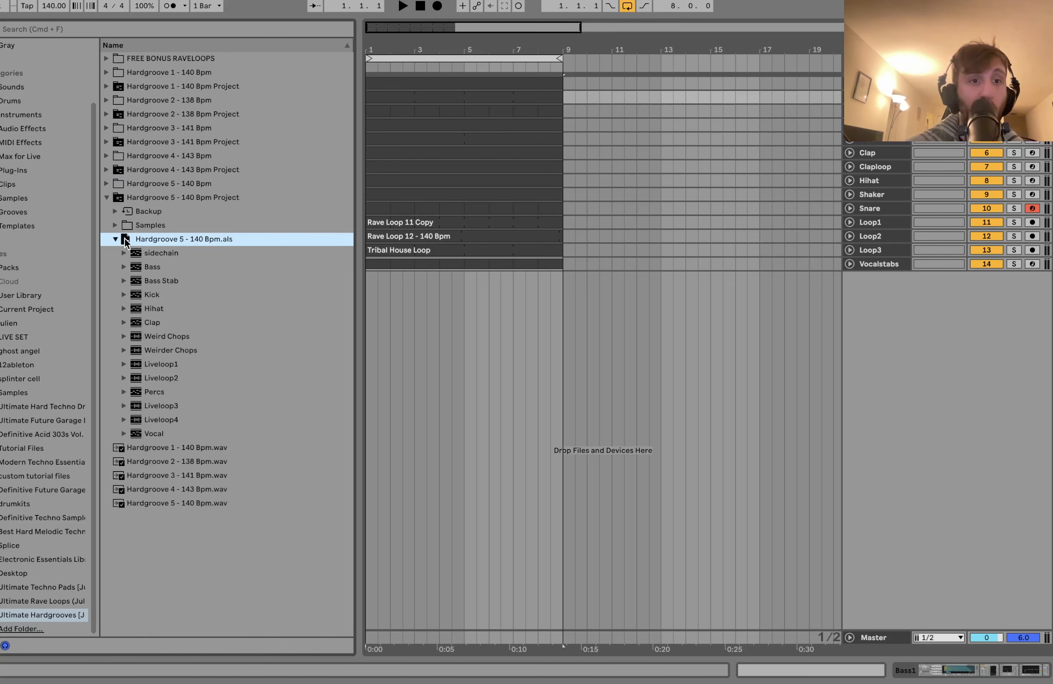
click(107, 198)
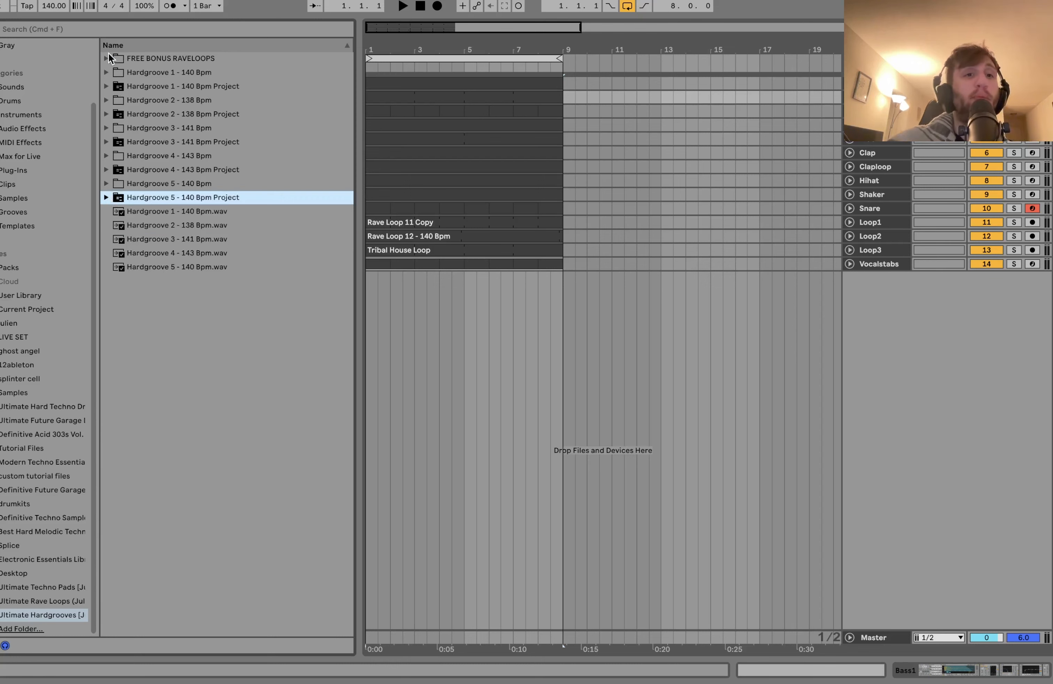
Step: Preview Rave Loop 10 and Rave Loop 9 from the FREE BONUS RAVELOOPS folder, and collapse the folder
click(109, 55)
click(198, 198)
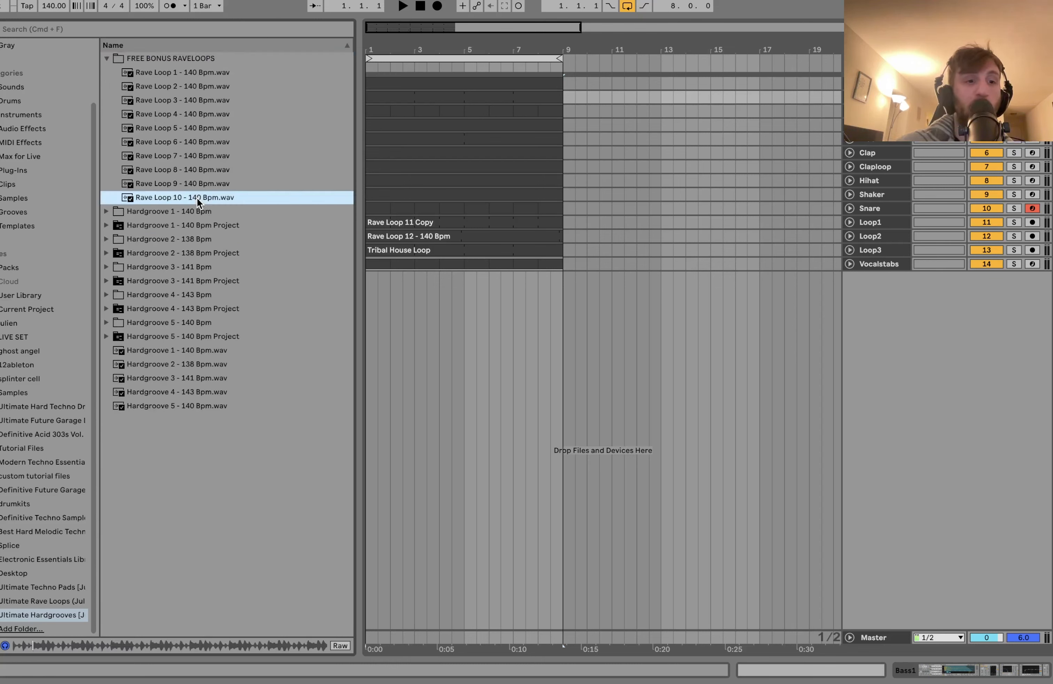
key(Up)
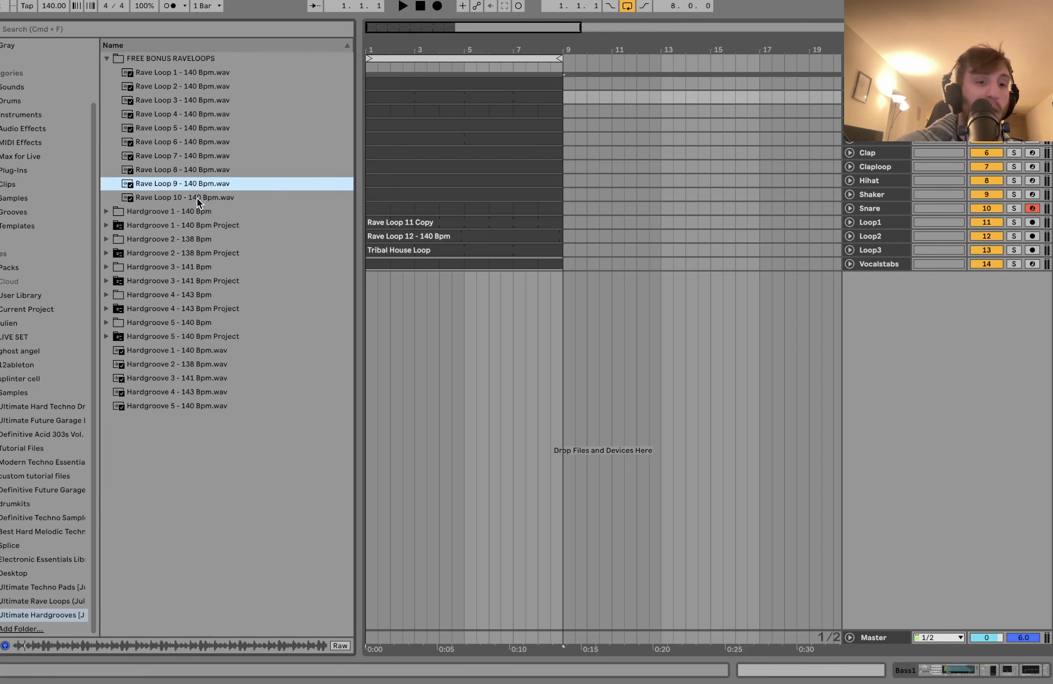
click(106, 59)
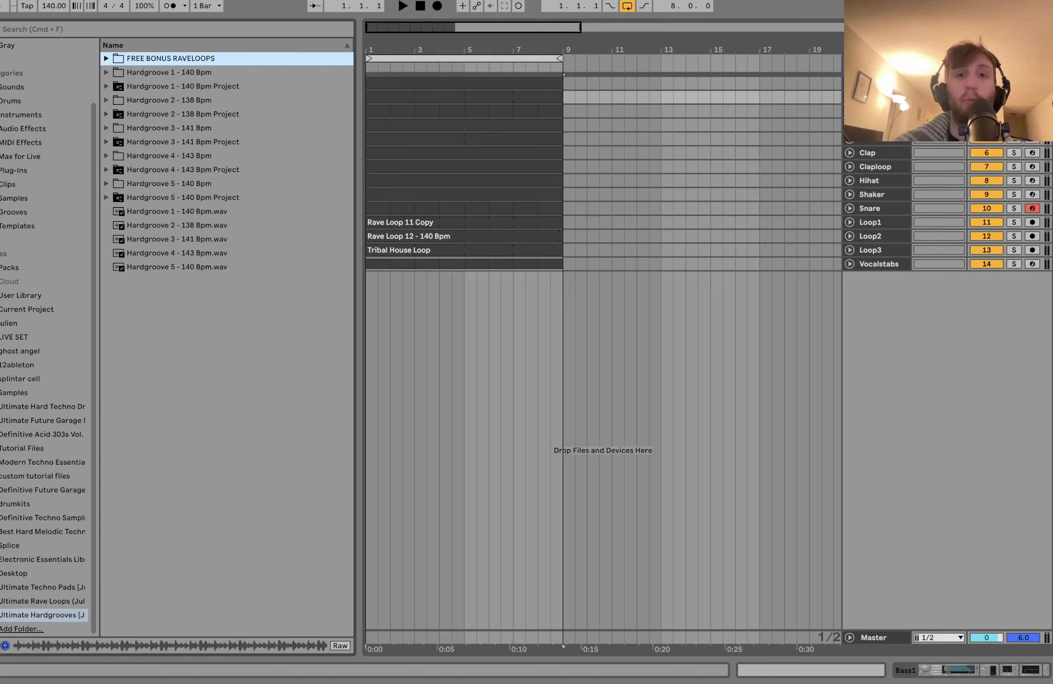
key(z)
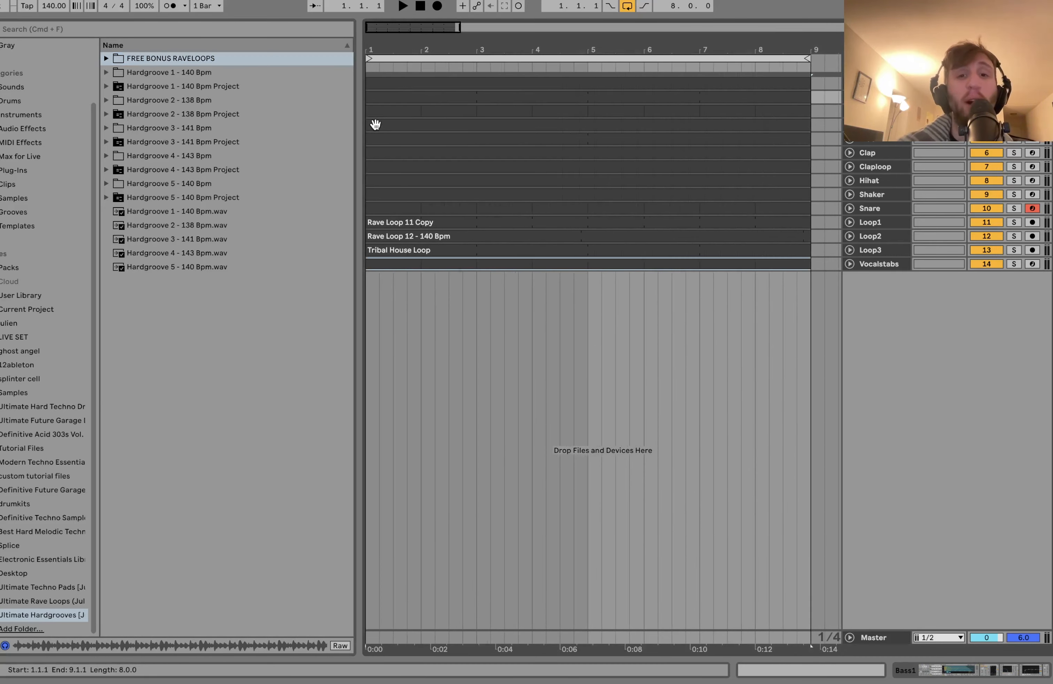
click(402, 263)
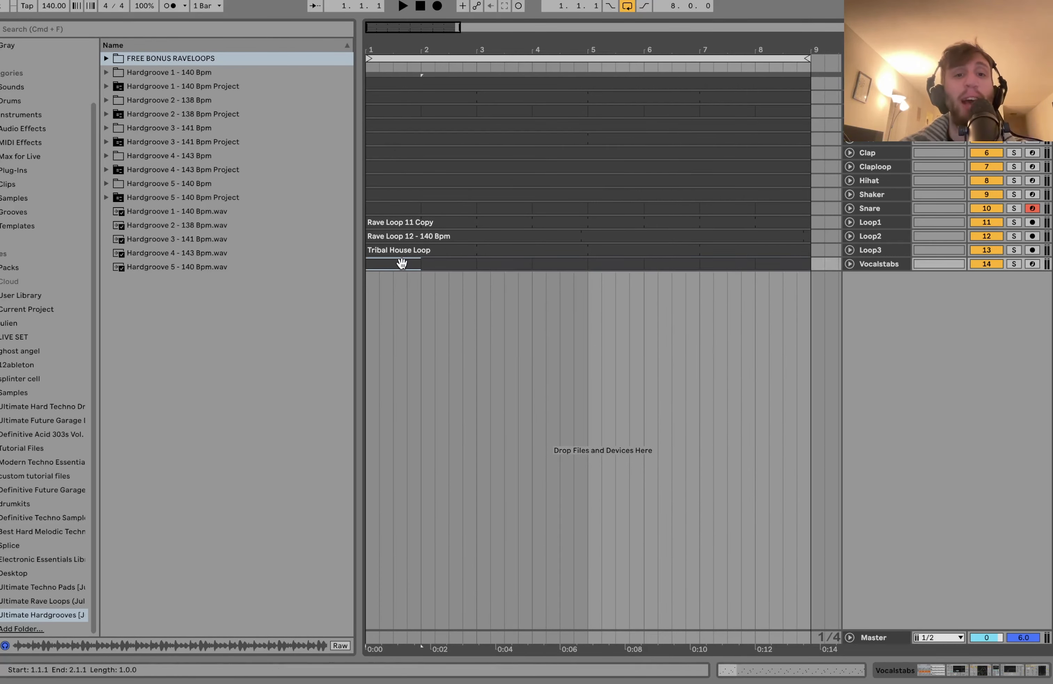
click(877, 97)
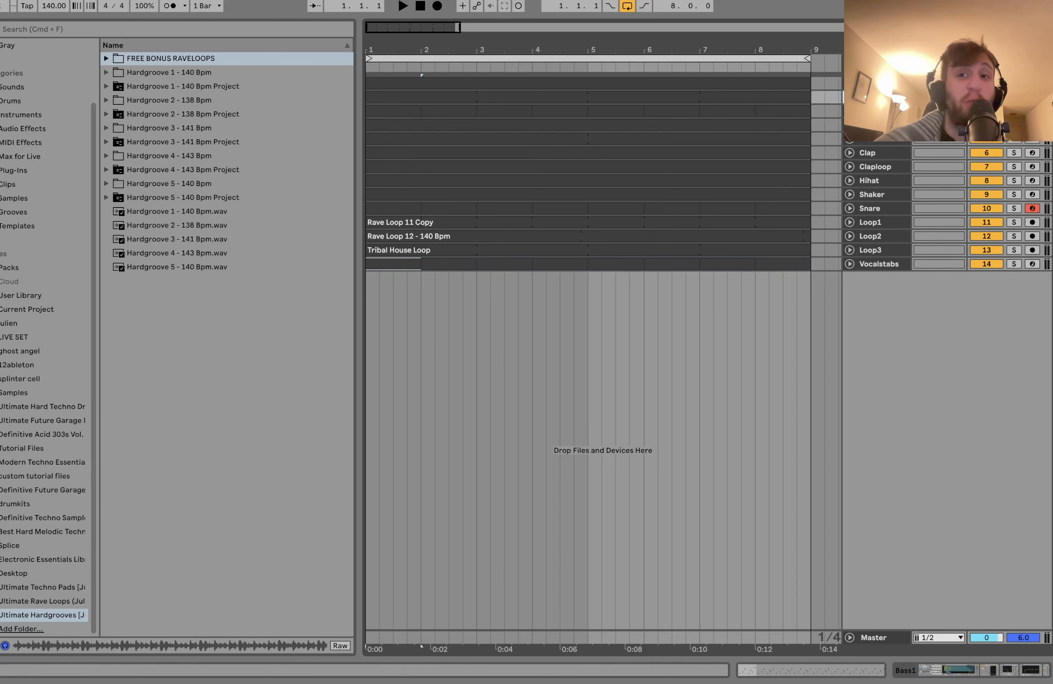
scroll(719, 153, down, 5)
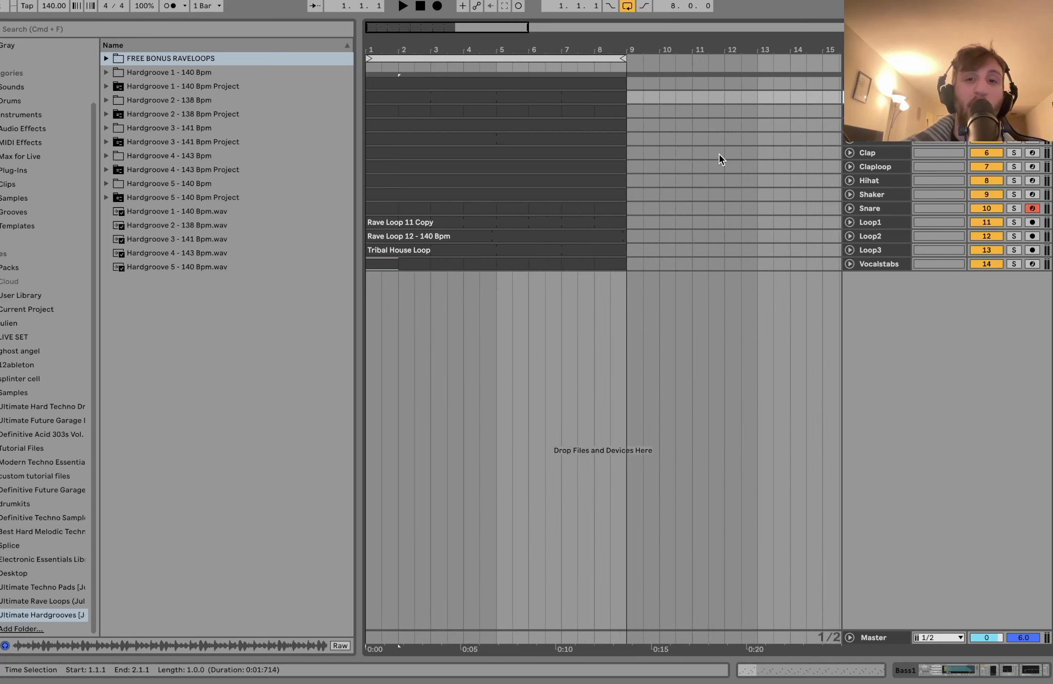
scroll(497, 180, up, 1)
key(plus)
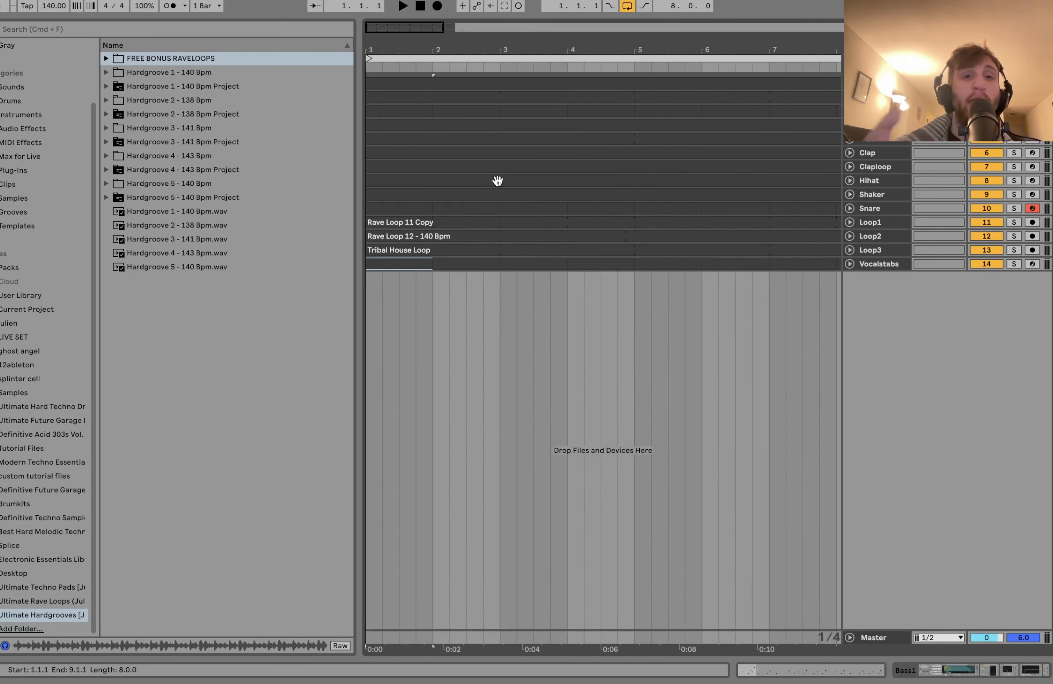
key(minus)
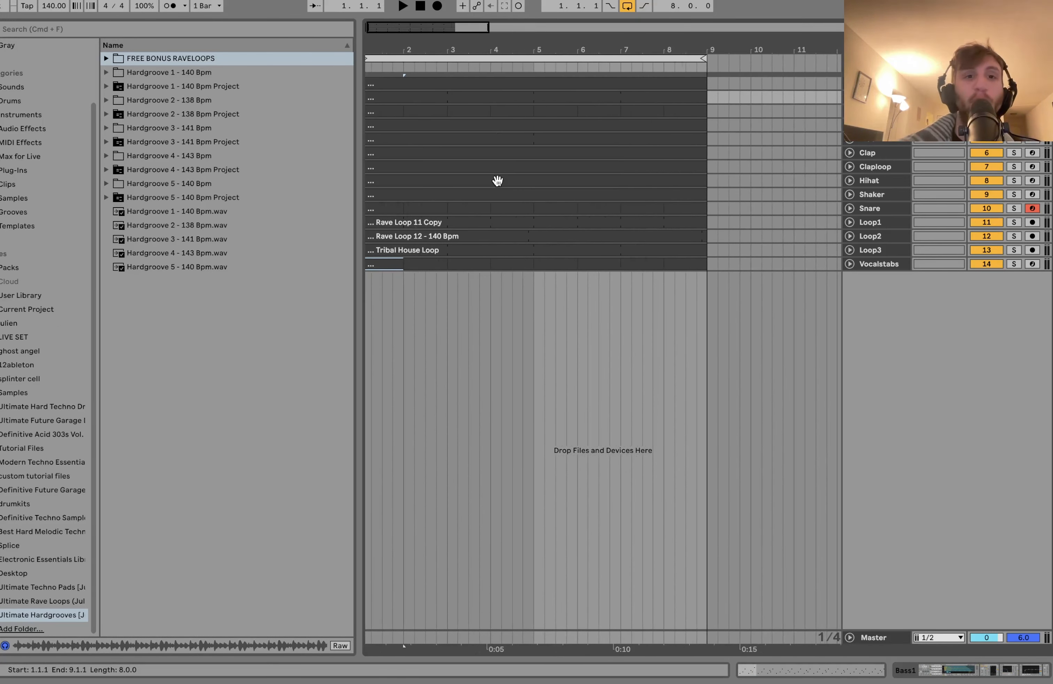
scroll(426, 139, left, 1)
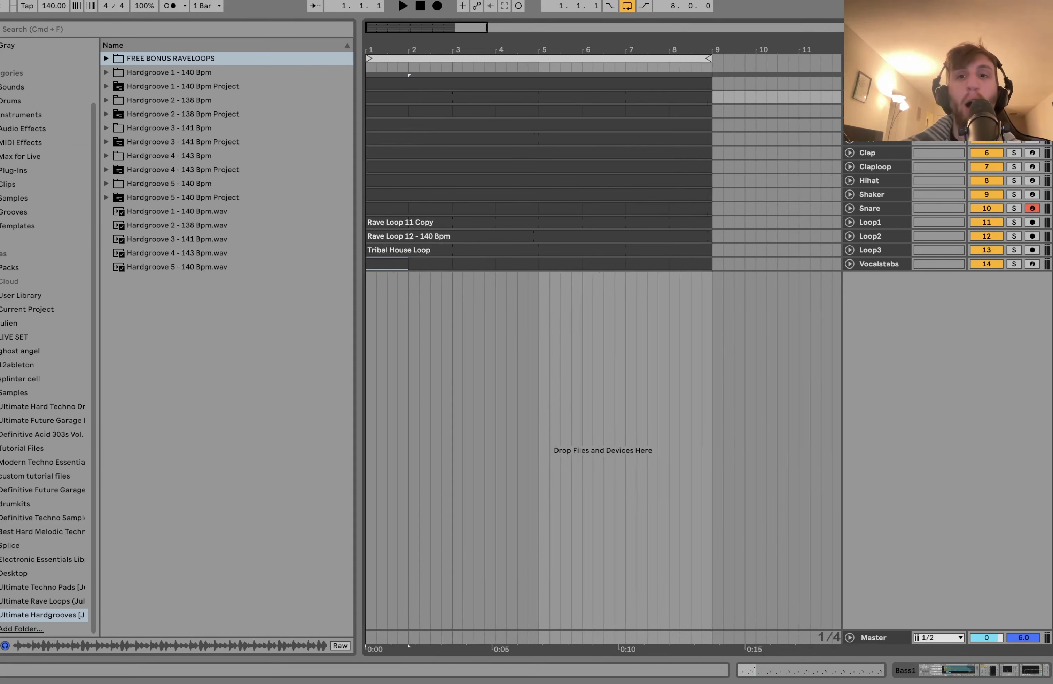
Step: Solo and unfold the Bass1, Bass2 and Kick tracks, and play them together as a loop
shift+click(875, 125)
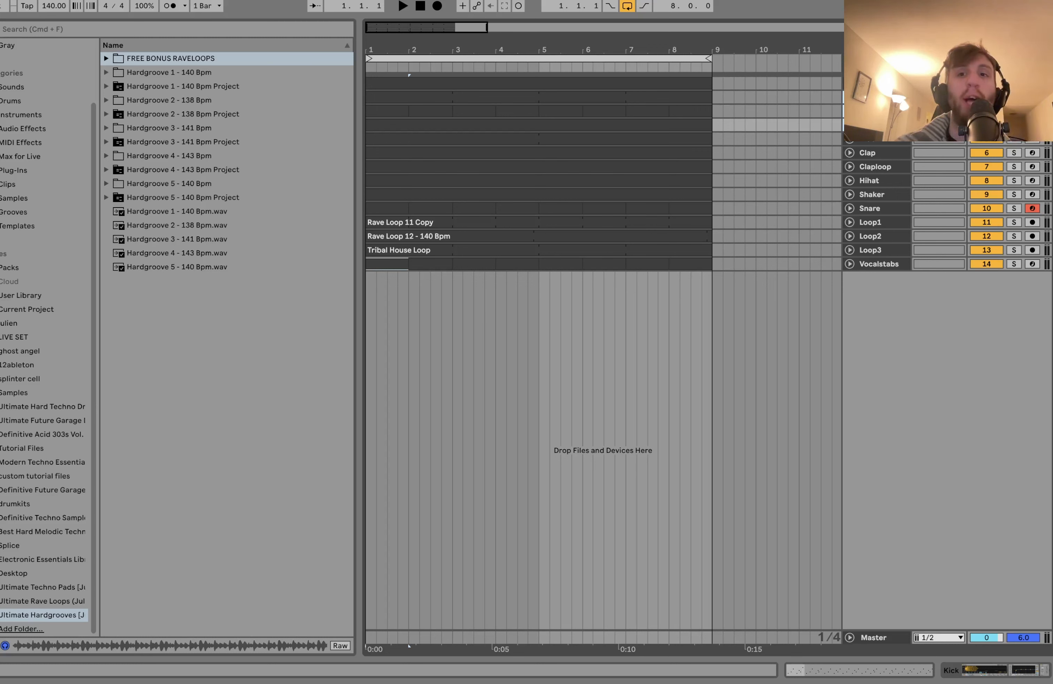
mouse_move(869, 142)
mouse_down()
mouse_move(873, 195)
mouse_move(871, 127)
mouse_up()
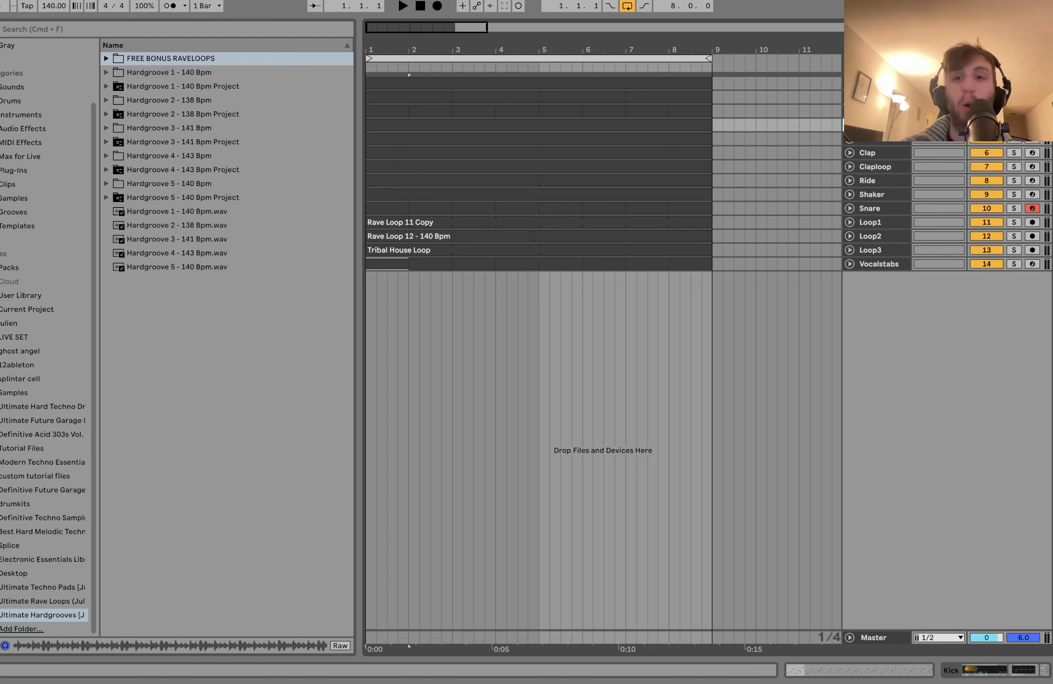
shift+click(873, 98)
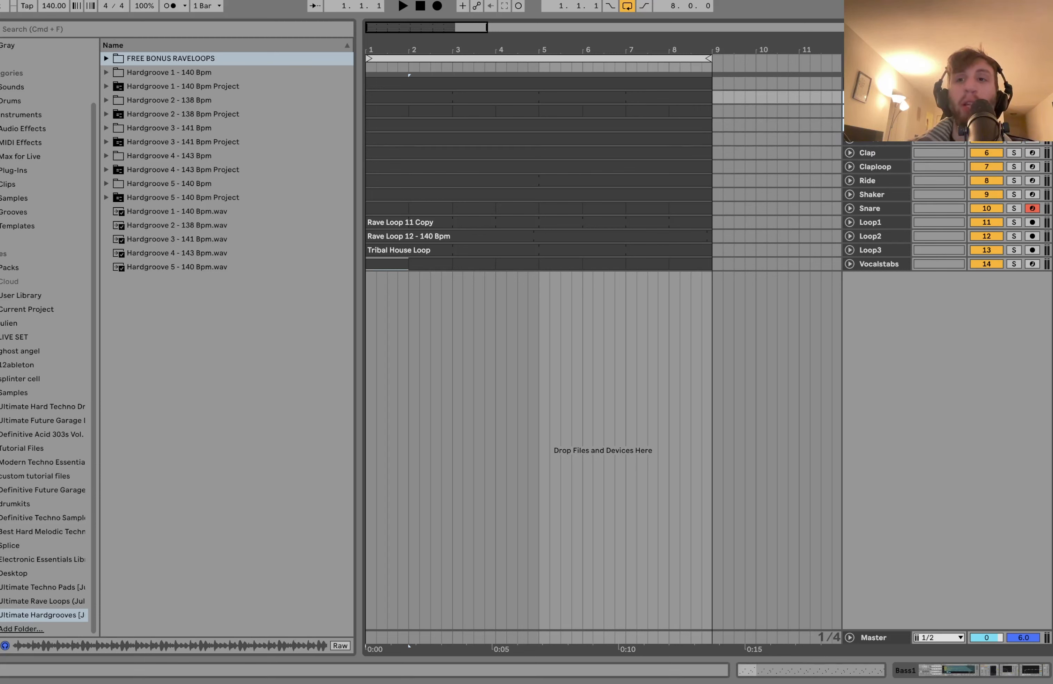
key(s)
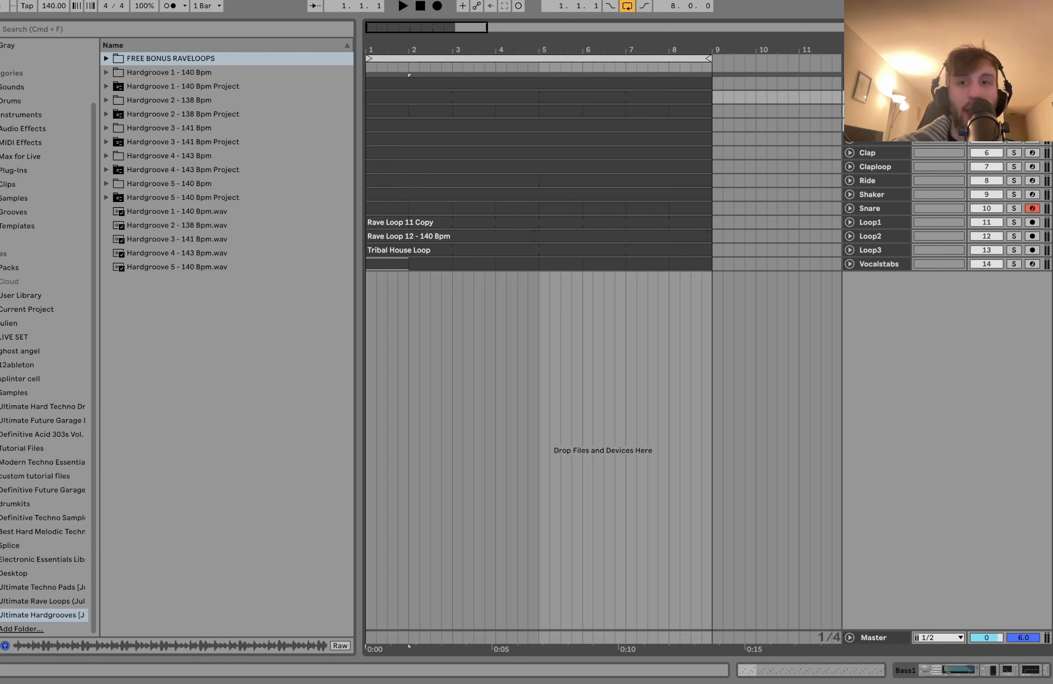
key(Right)
key(space)
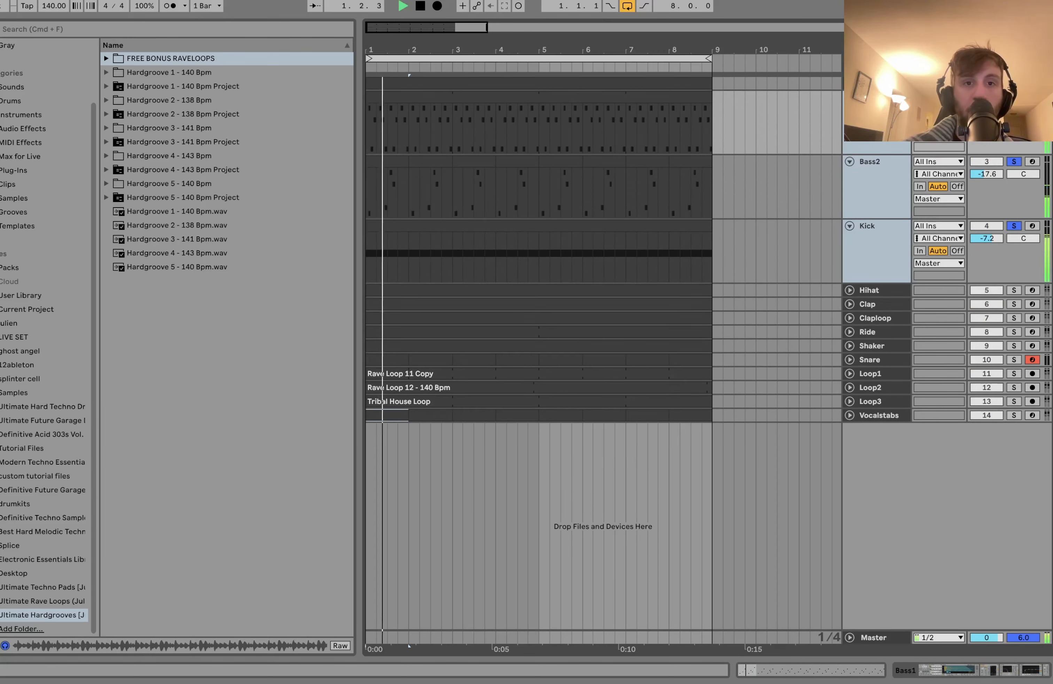
click(886, 171)
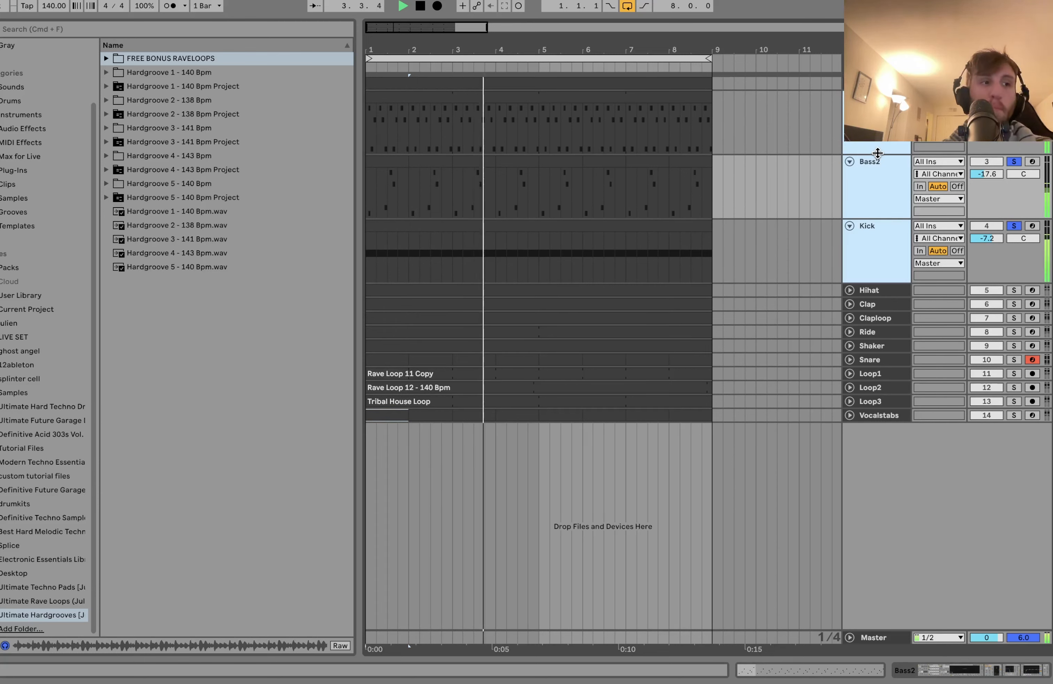
key(space)
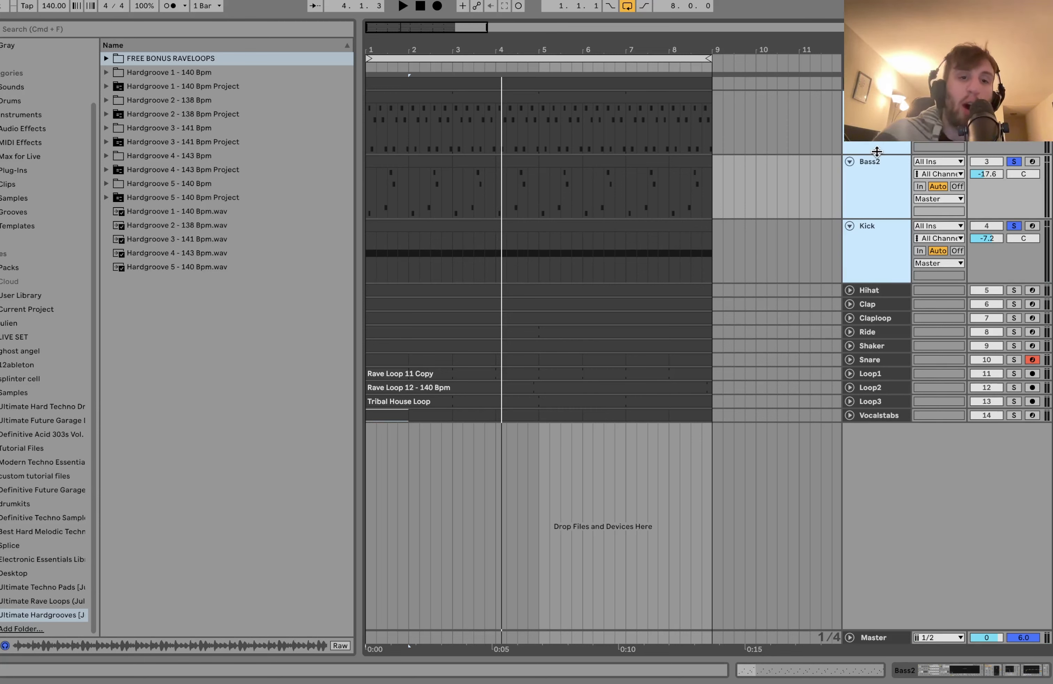
Step: Play the full arrangement with solo off for comparison, and solo Bass1, Bass2 and Kick again
click(1015, 161)
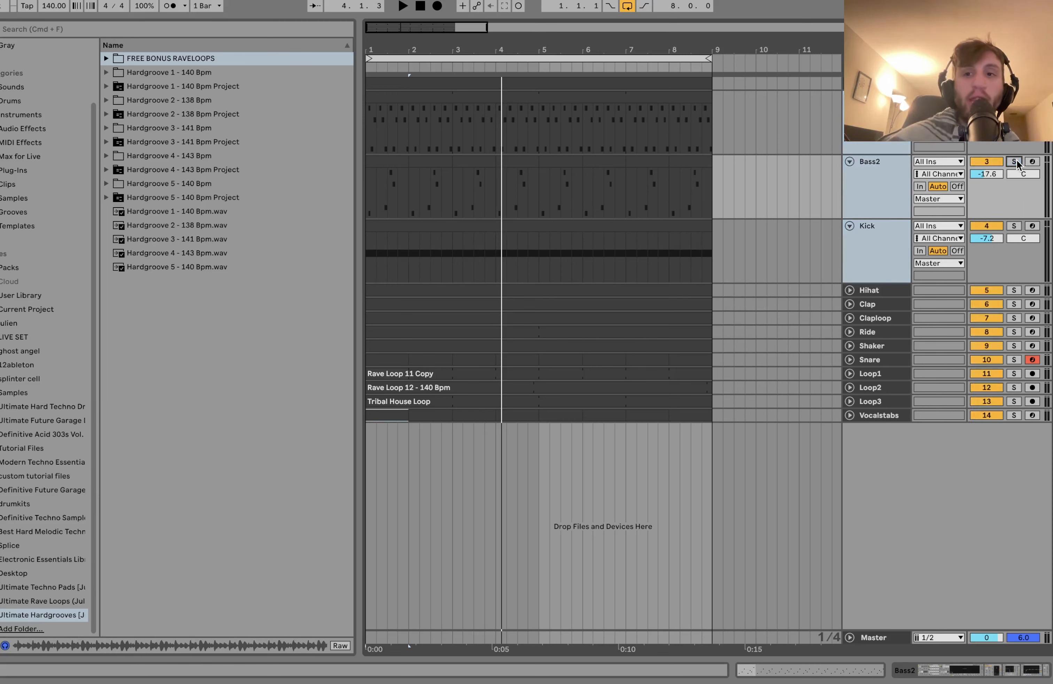
key(space)
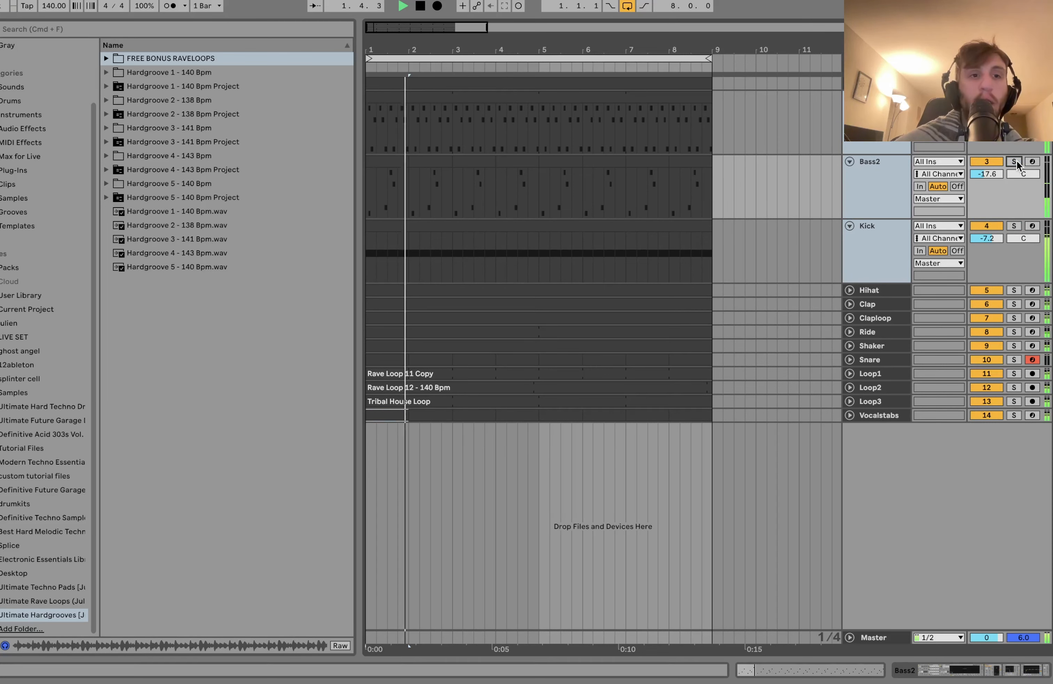
click(1015, 161)
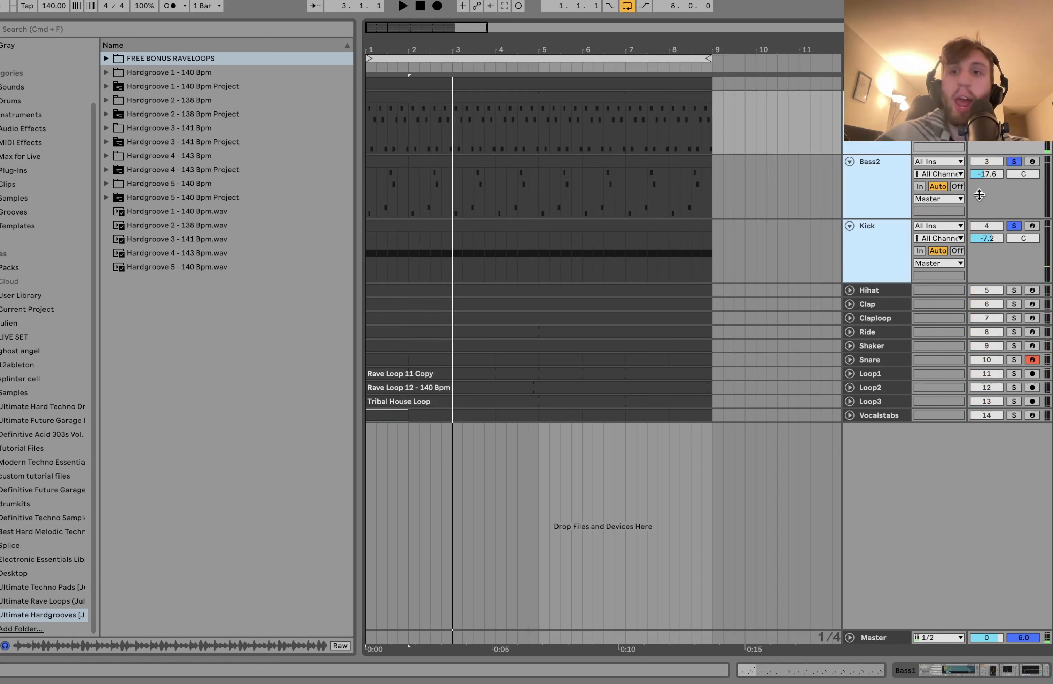
Step: Unsolo Bass1 and Bass2, leaving the Kick track soloed, and play it with its device chain open
click(884, 176)
click(882, 125)
click(1024, 109)
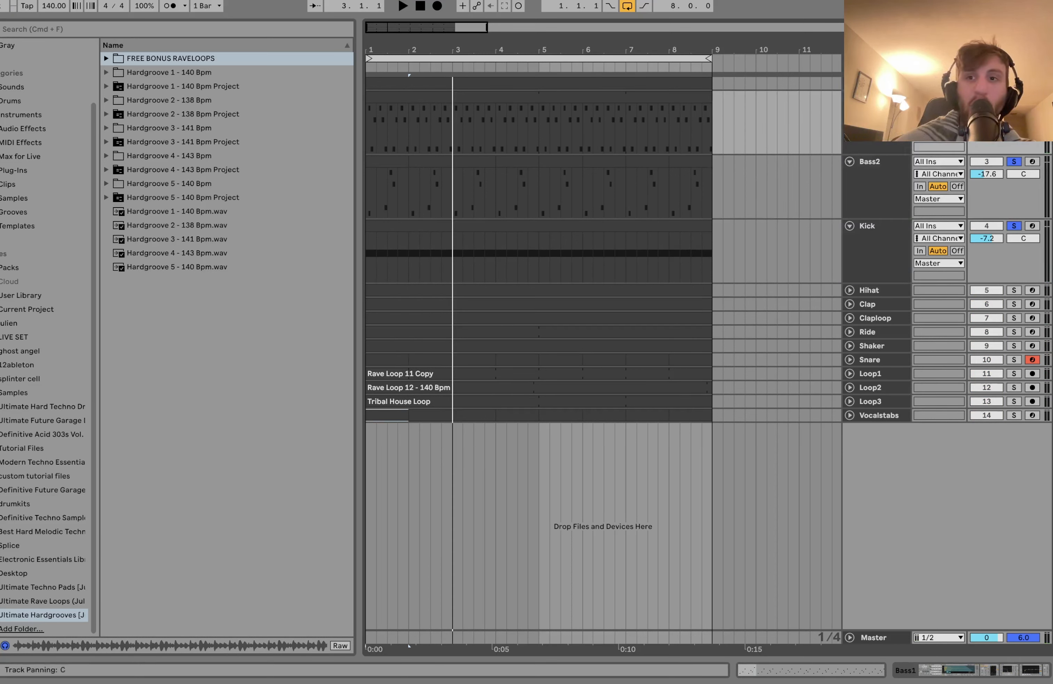
click(1015, 161)
click(871, 226)
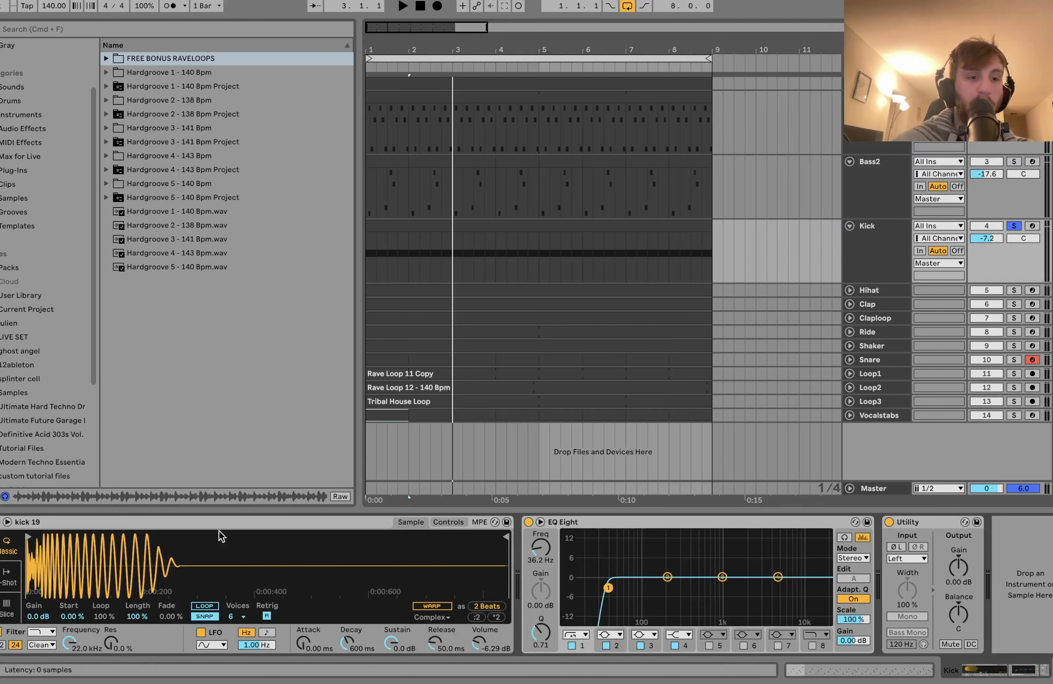
key(space)
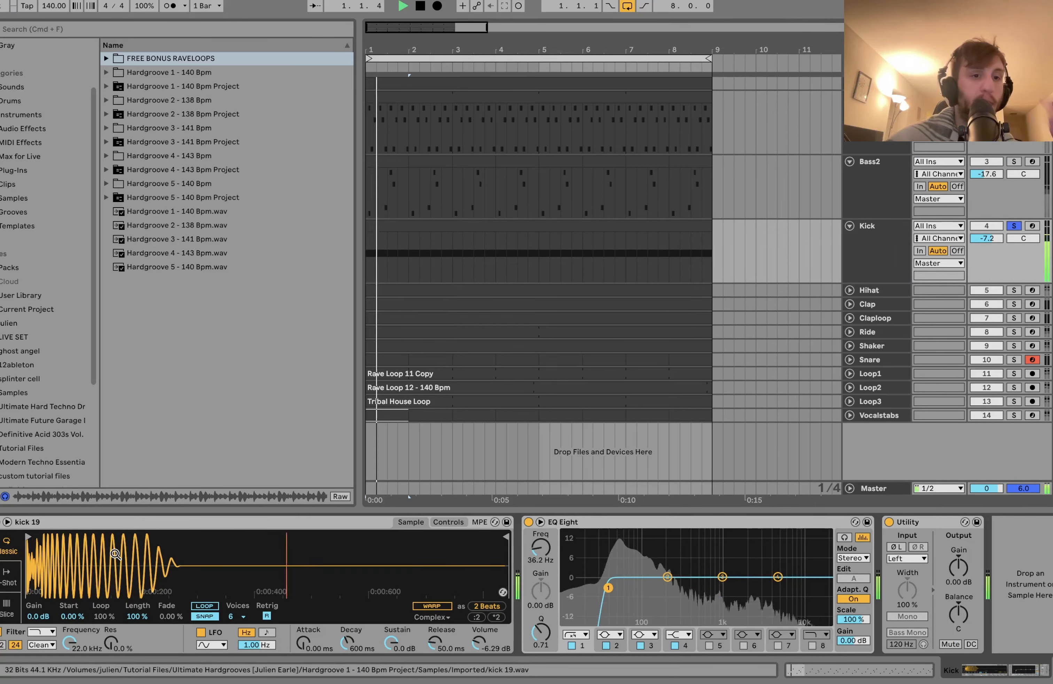
Step: Stop the kick, select the Utility device in the Kick track's chain, and play the soloed kick again
key(space)
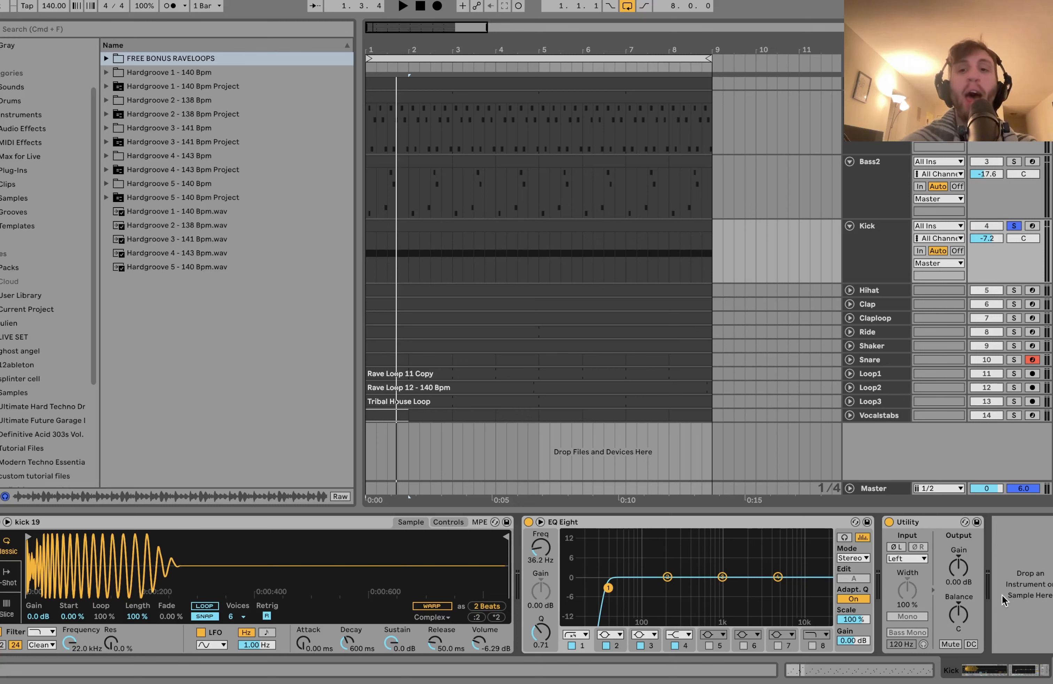
click(918, 523)
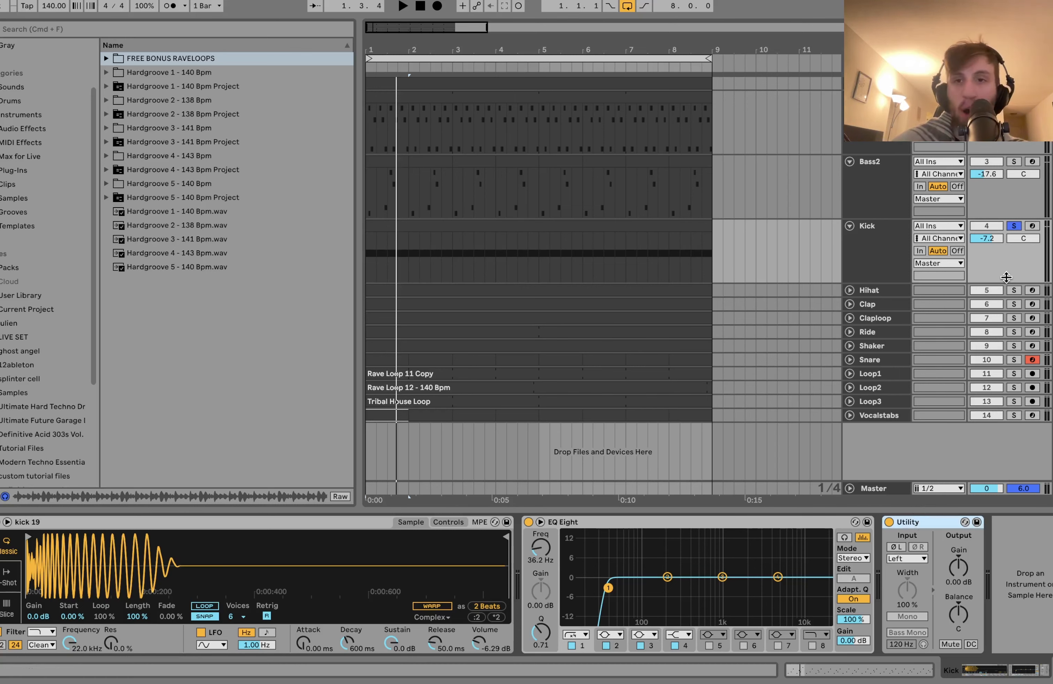
key(space)
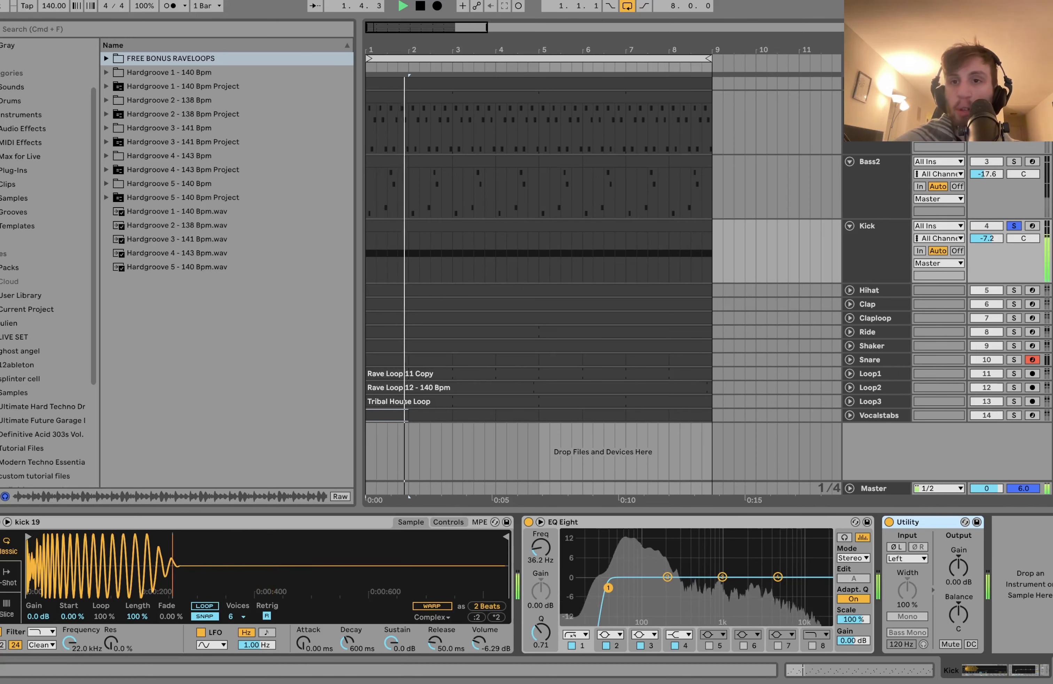
Step: Solo Bass1 instead of Kick, play it briefly, and look through its device chain from the drum rack to Utility
click(877, 147)
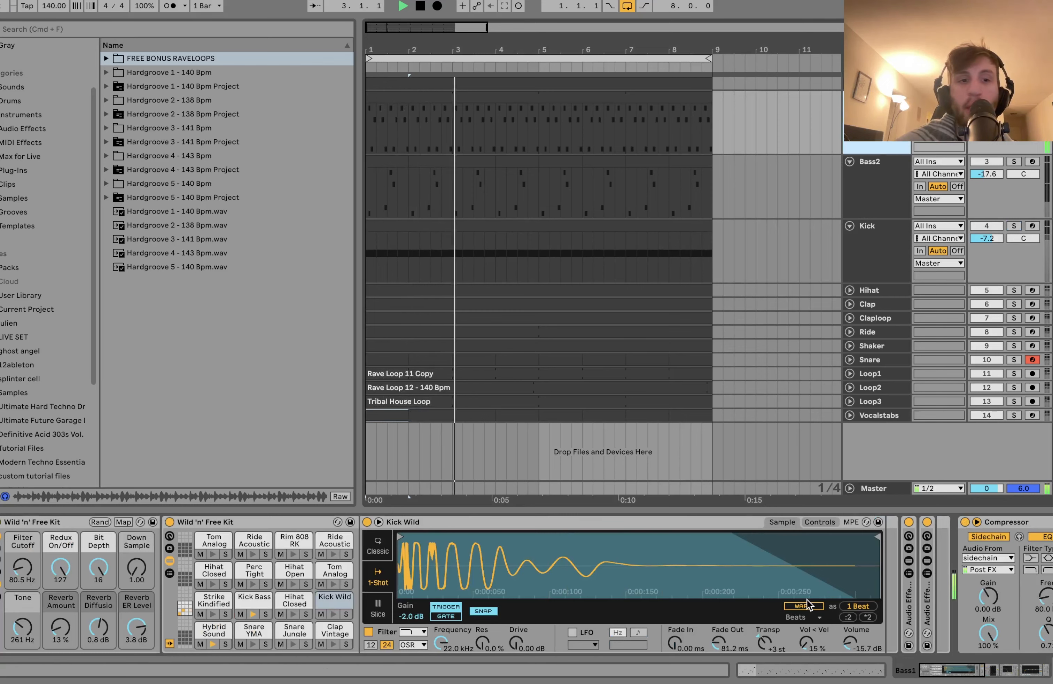
scroll(807, 605, right, 10)
key(space)
scroll(398, 615, left, 8)
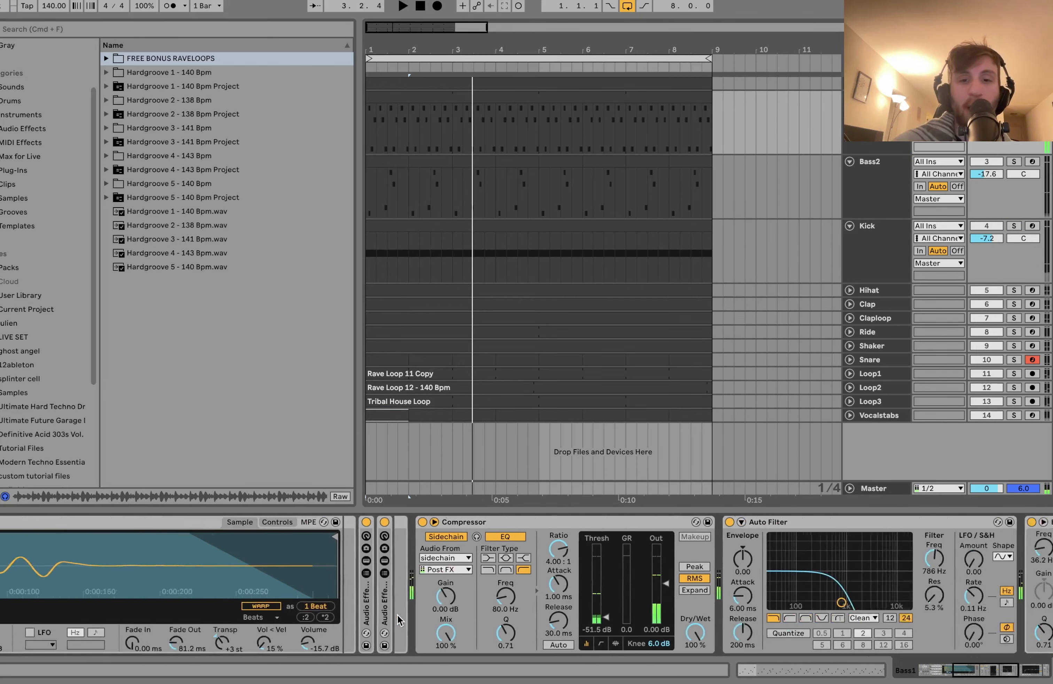
scroll(398, 615, right, 8)
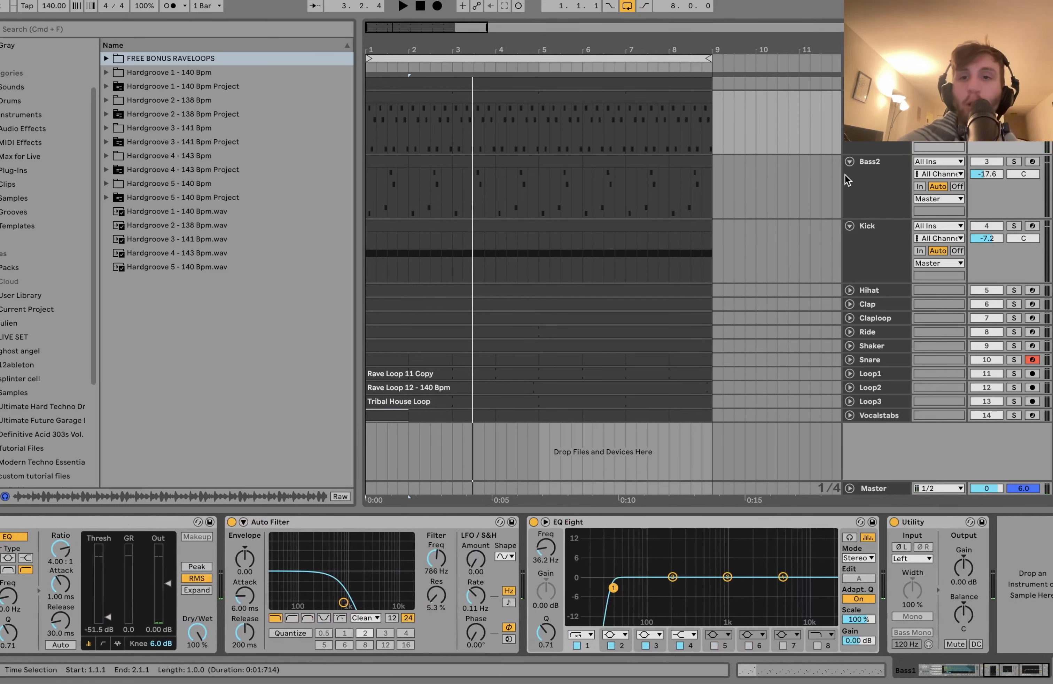
Step: Deactivate all the effects after Bass1's audio effect racks together: Compressor, Auto Filter, EQ Eight and Utility
click(868, 180)
click(868, 148)
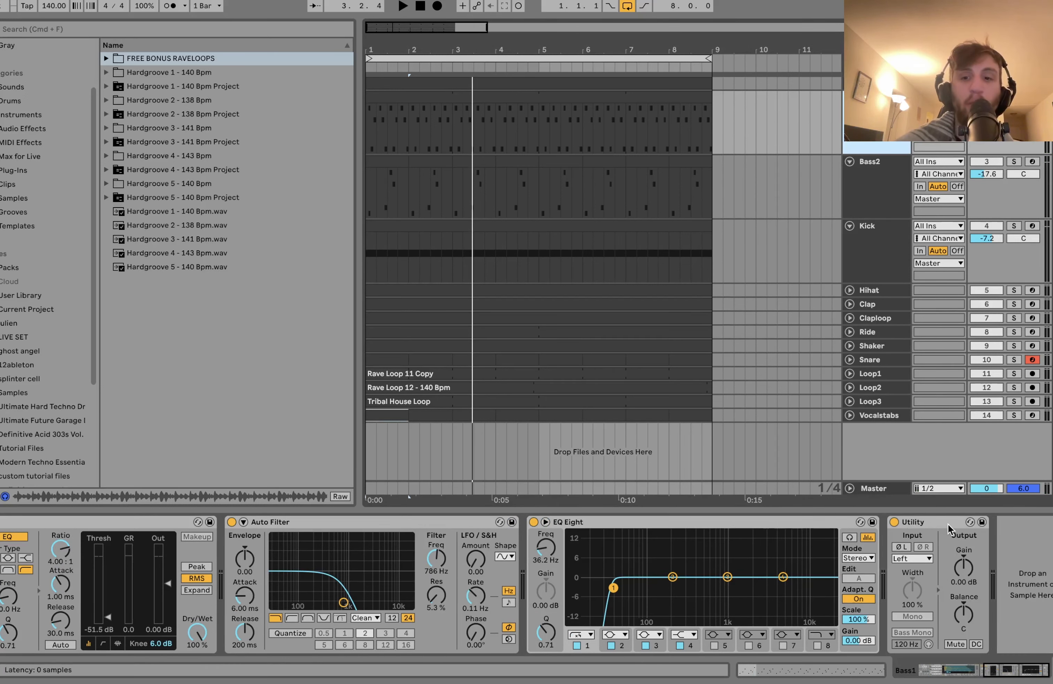
scroll(948, 529, left, 10)
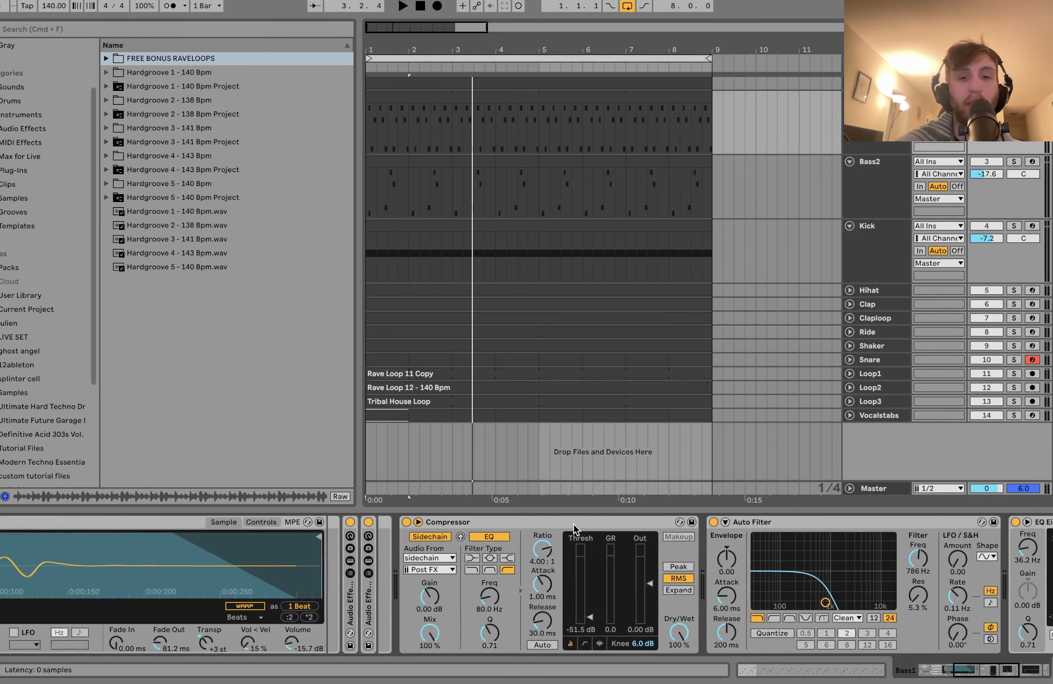
click(573, 524)
click(407, 523)
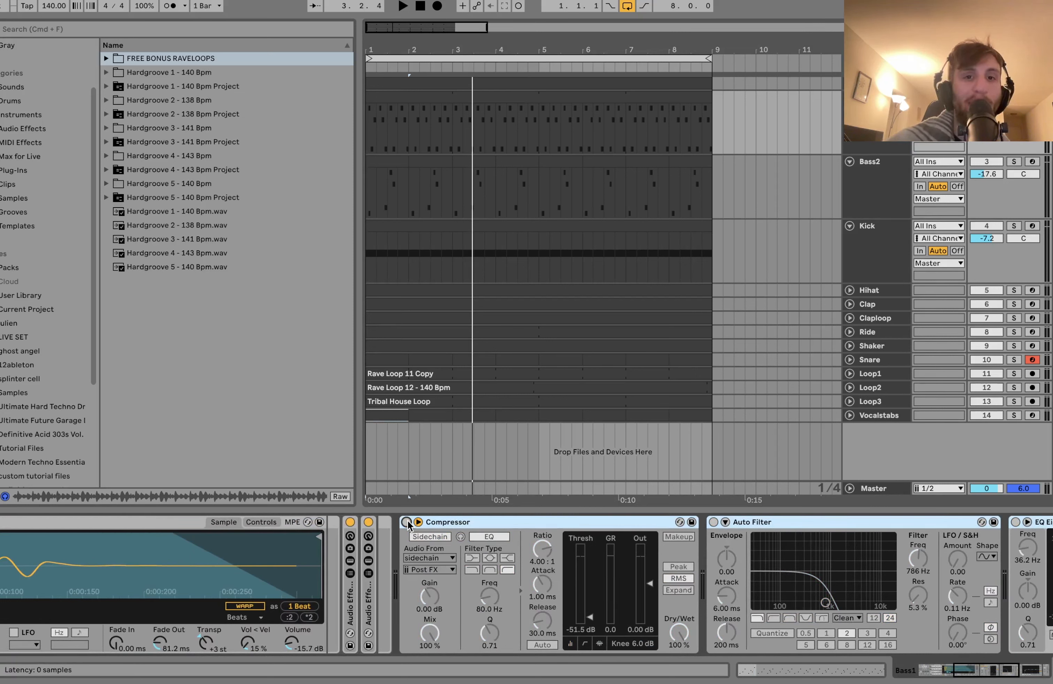
Step: Select the Wild 'n' Free Kit rack on Bass1 and browse the Drums library for the same kit
scroll(407, 520, left, 15)
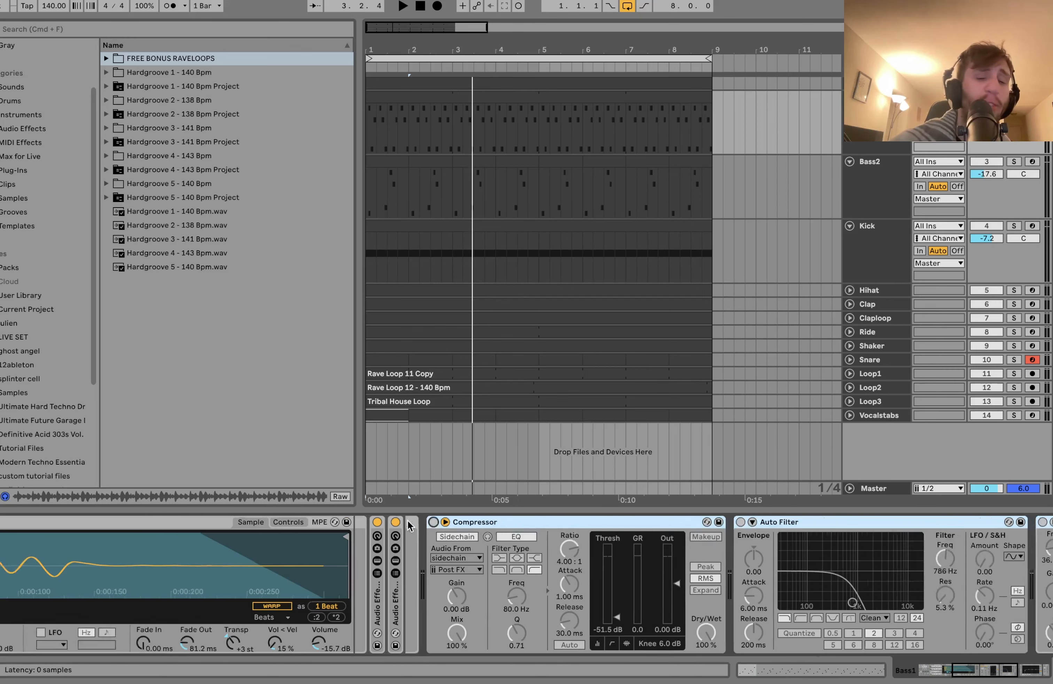
click(278, 520)
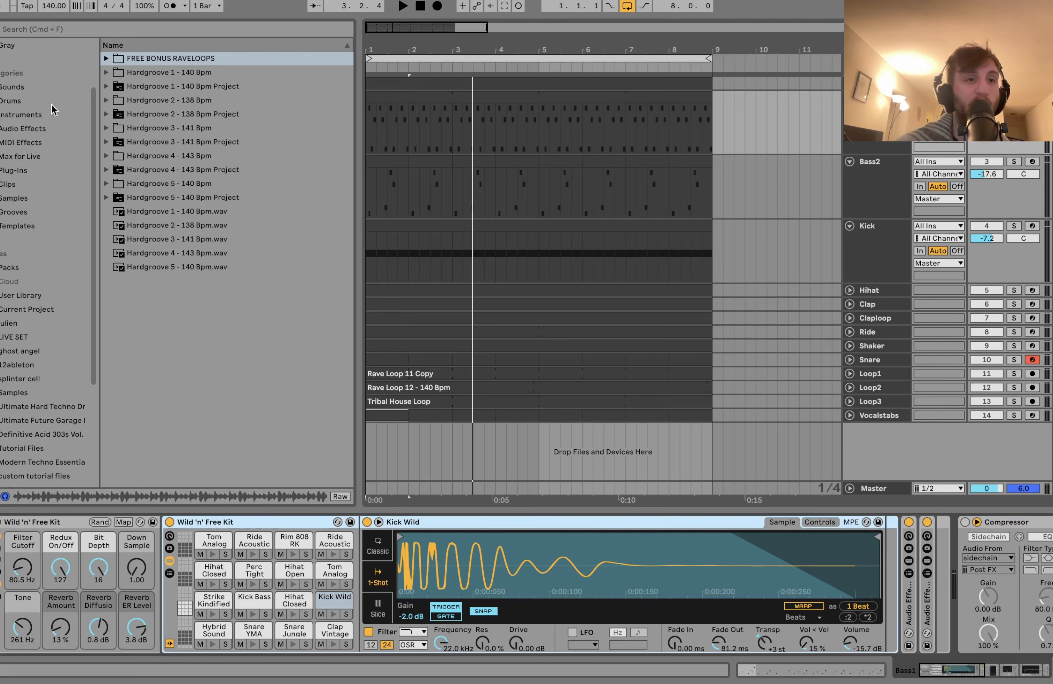
click(29, 101)
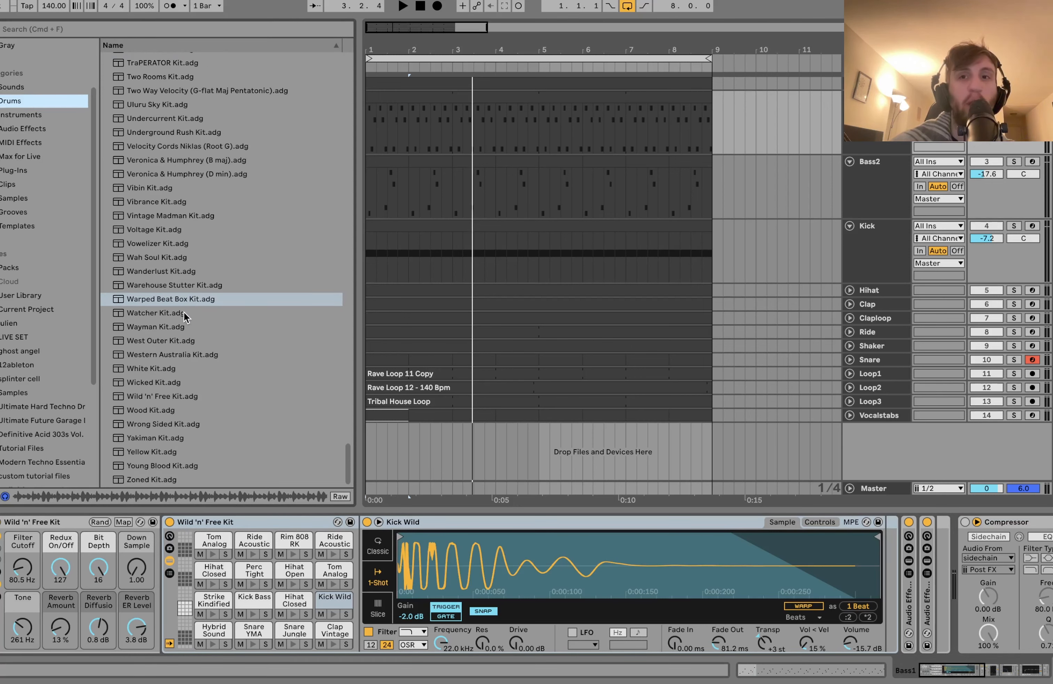
Step: Play Bass1 with its effects bypassed while returning the browser to the Ultimate Hardgrooves folder
key(space)
click(20, 296)
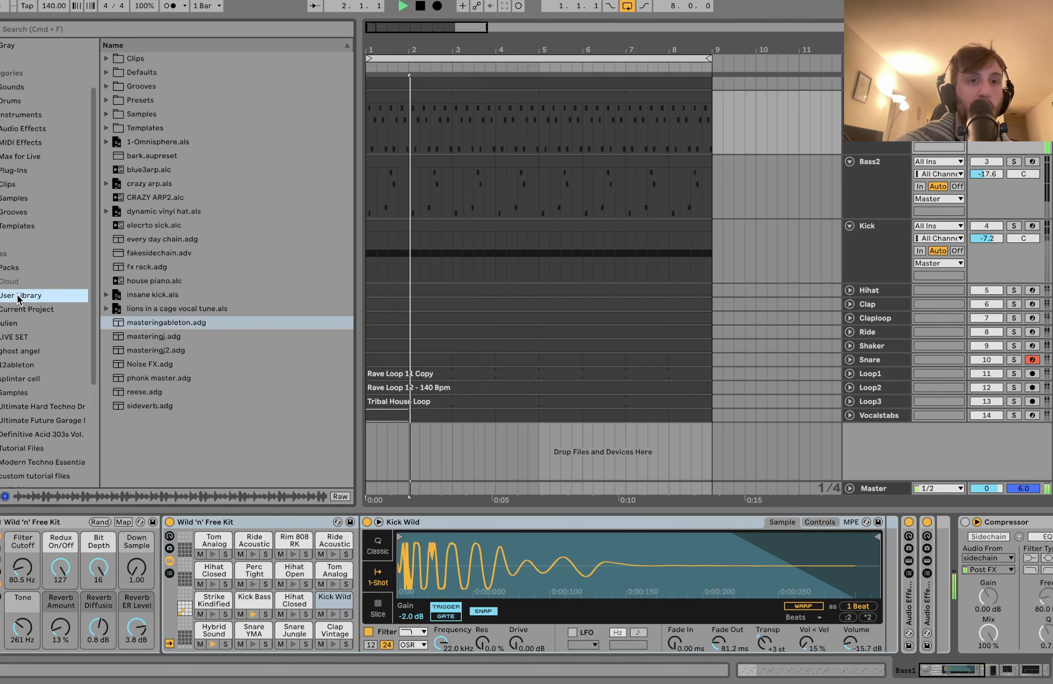
scroll(27, 378, down, 5)
click(34, 466)
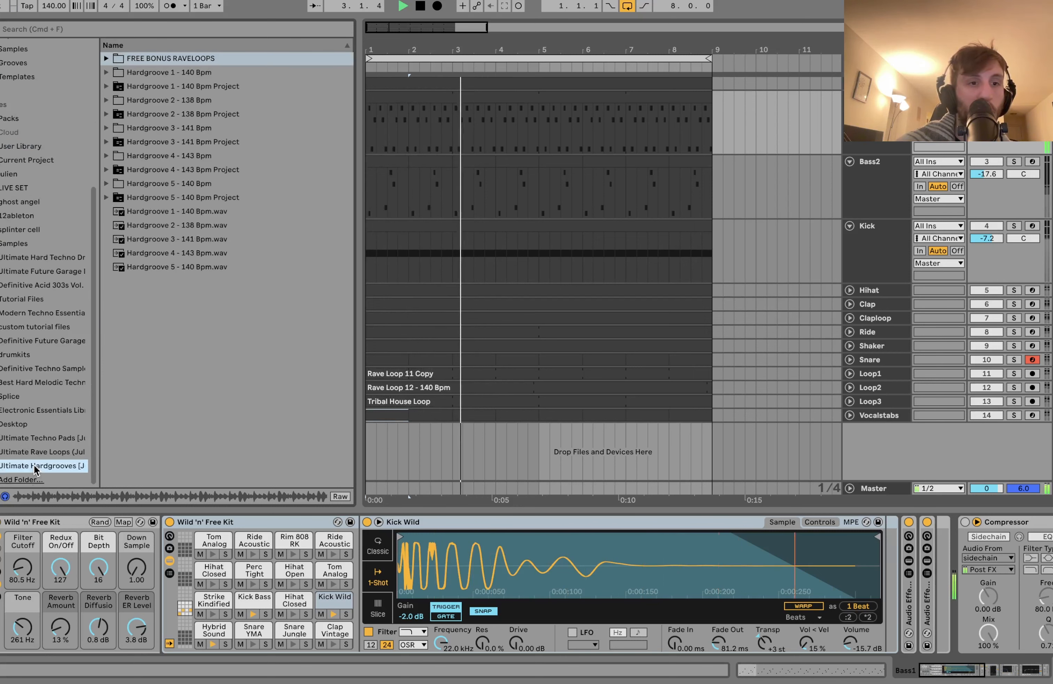
key(space)
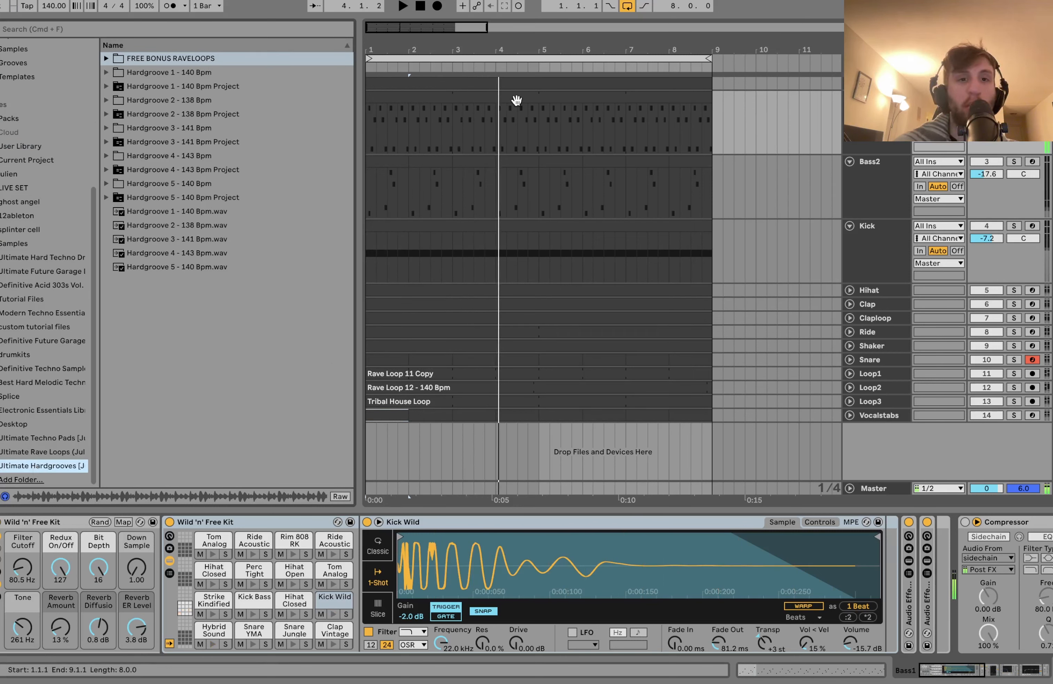
Step: Select the Bass1 clip, solo Kick alongside Bass1, and play both with the Bass1 effects still bypassed
click(517, 100)
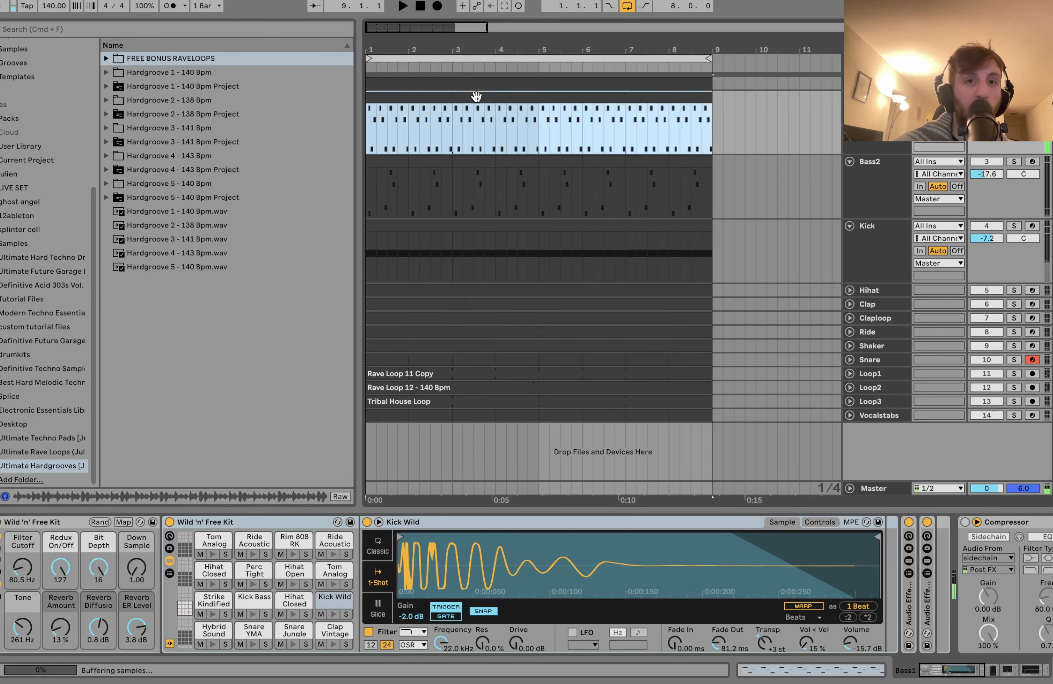
click(1015, 226)
key(space)
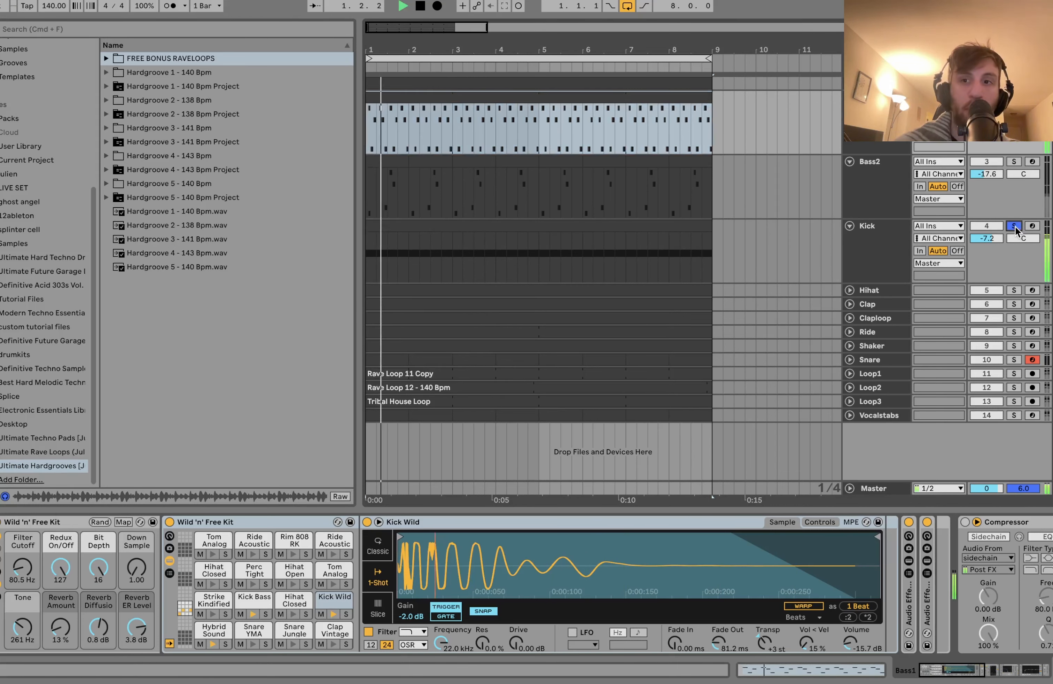
click(769, 595)
scroll(770, 595, right, 15)
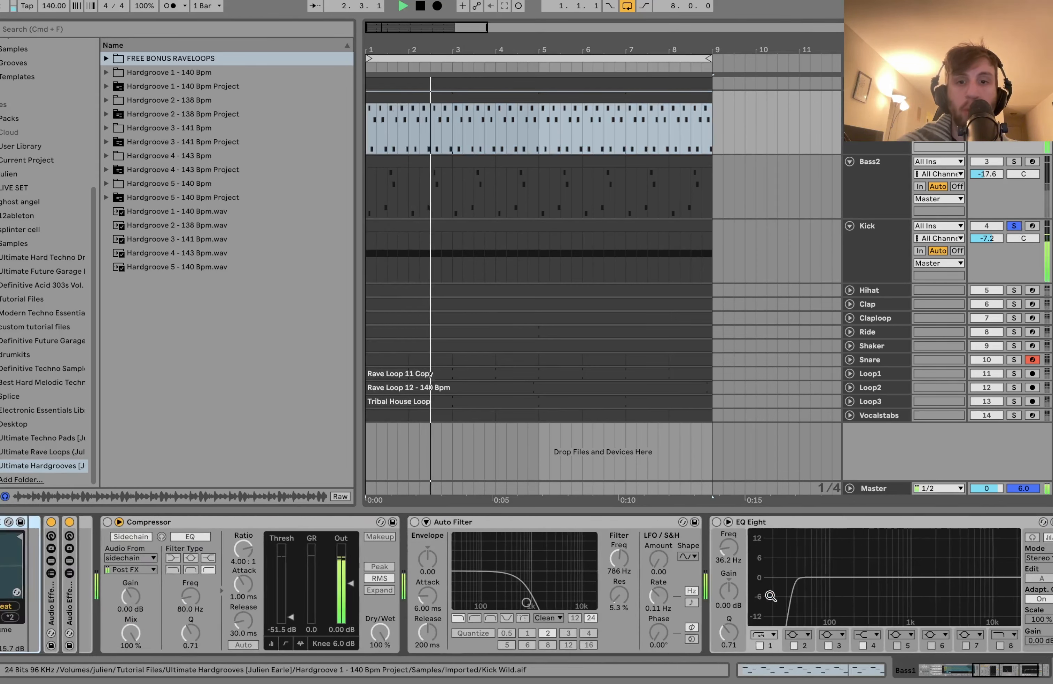
scroll(770, 595, left, 15)
key(space)
scroll(770, 594, right, 10)
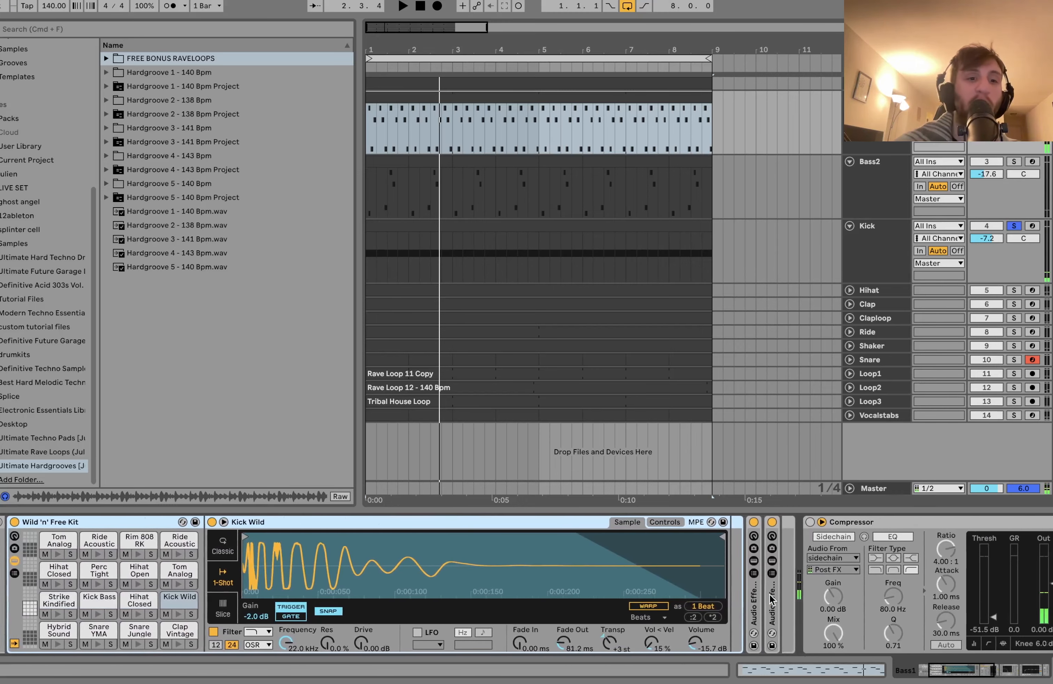
key(space)
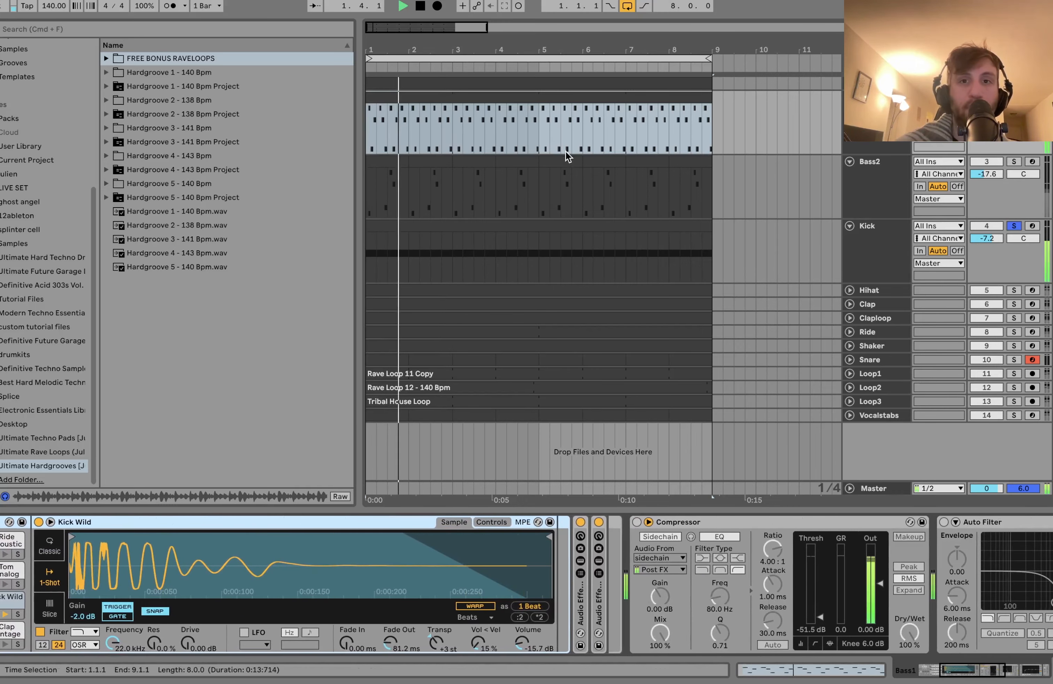
click(489, 100)
key(space)
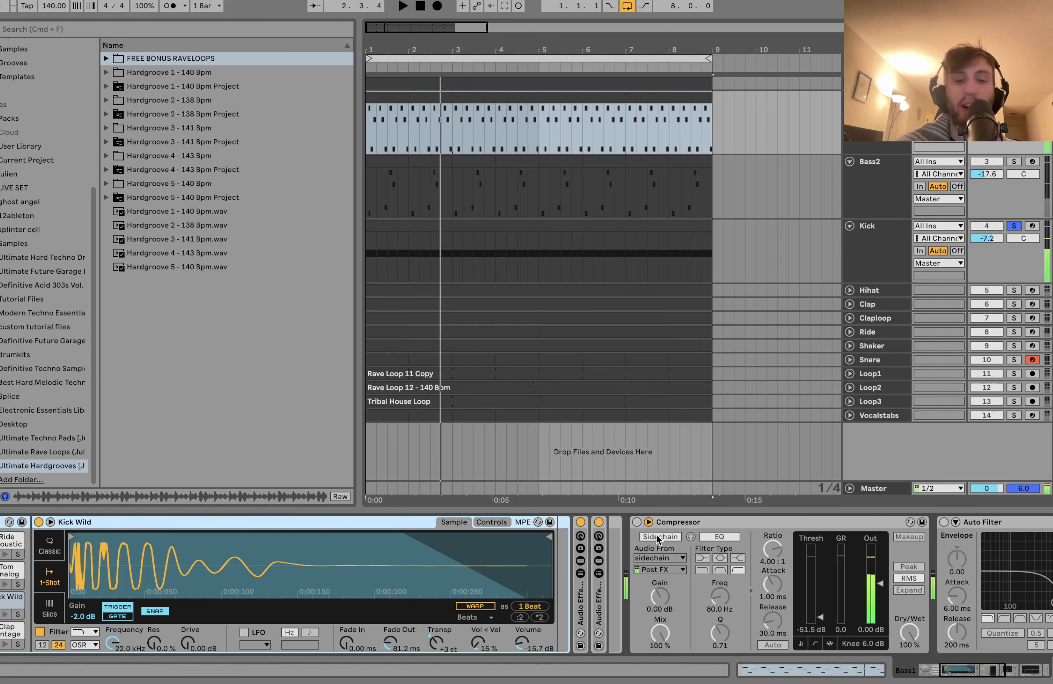
Step: Reactivate the sidechained Compressor on Bass1 and play the loop to hear it duck under the kick
scroll(544, 526, right, 5)
click(520, 522)
scroll(517, 524, right, 5)
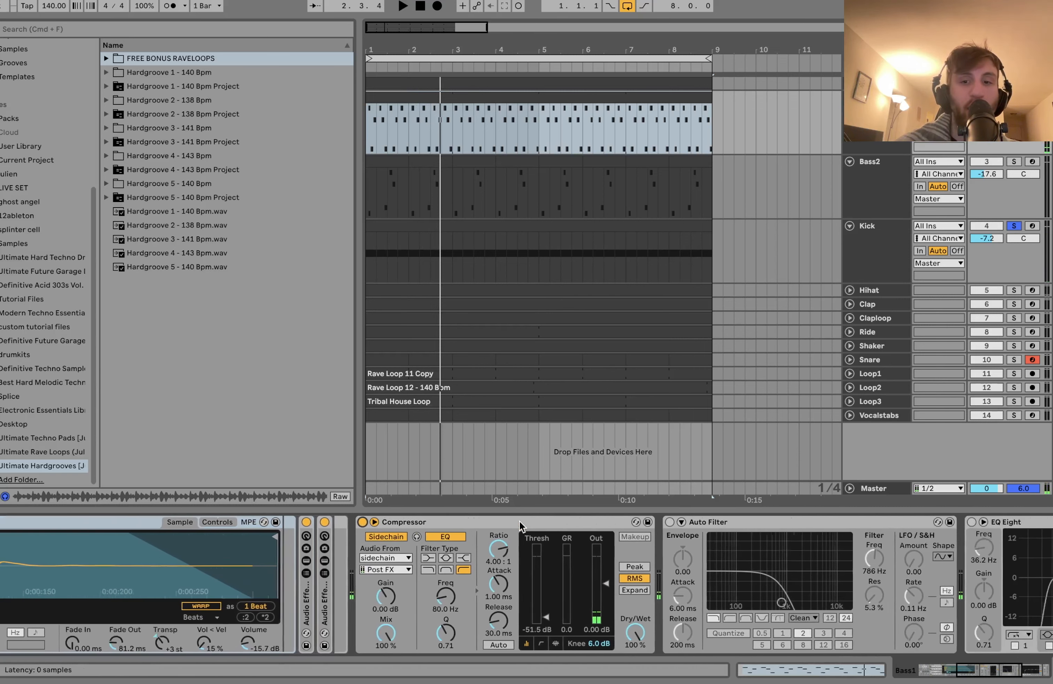
scroll(544, 529, right, 3)
key(space)
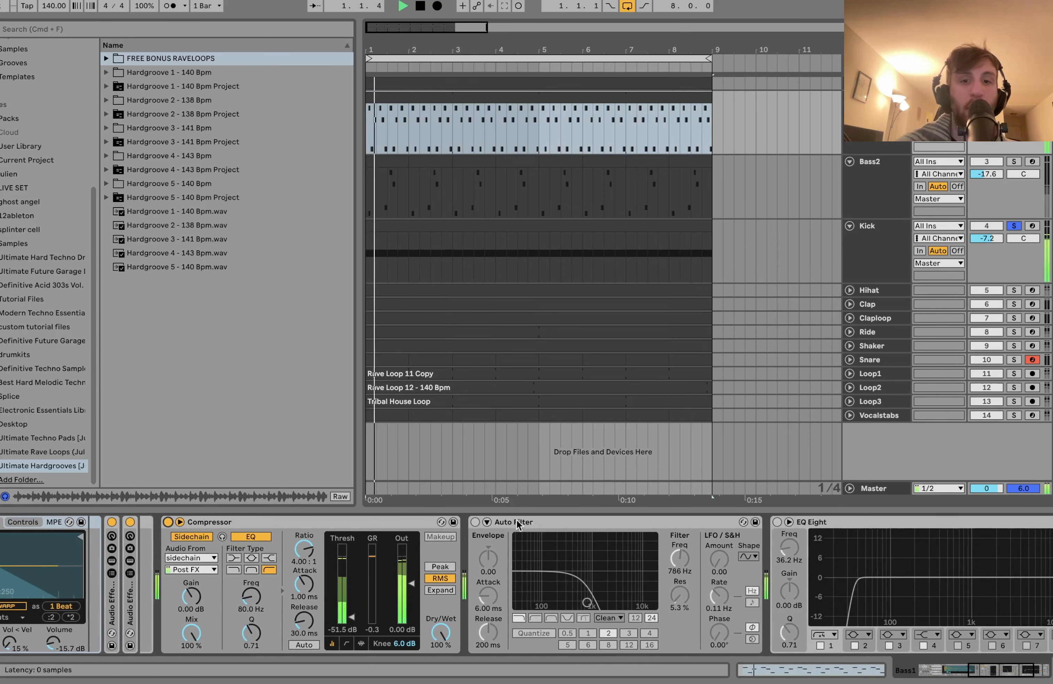
key(space)
Step: Reactivate the Auto Filter on Bass1 and play the filtered bass with the kick
click(476, 522)
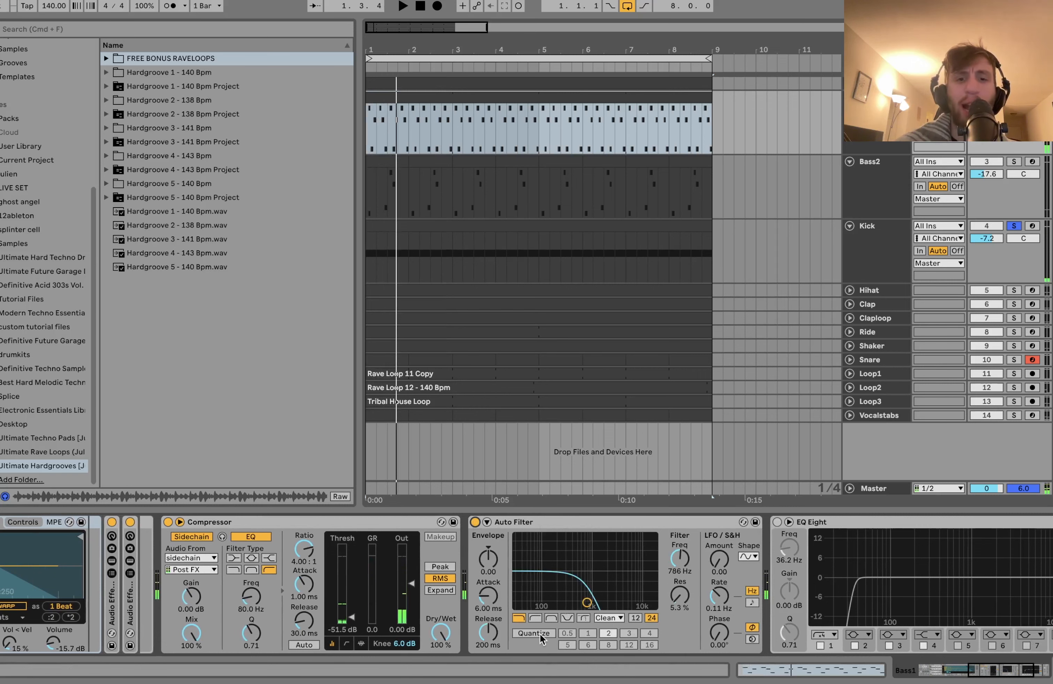
key(space)
scroll(573, 623, right, 5)
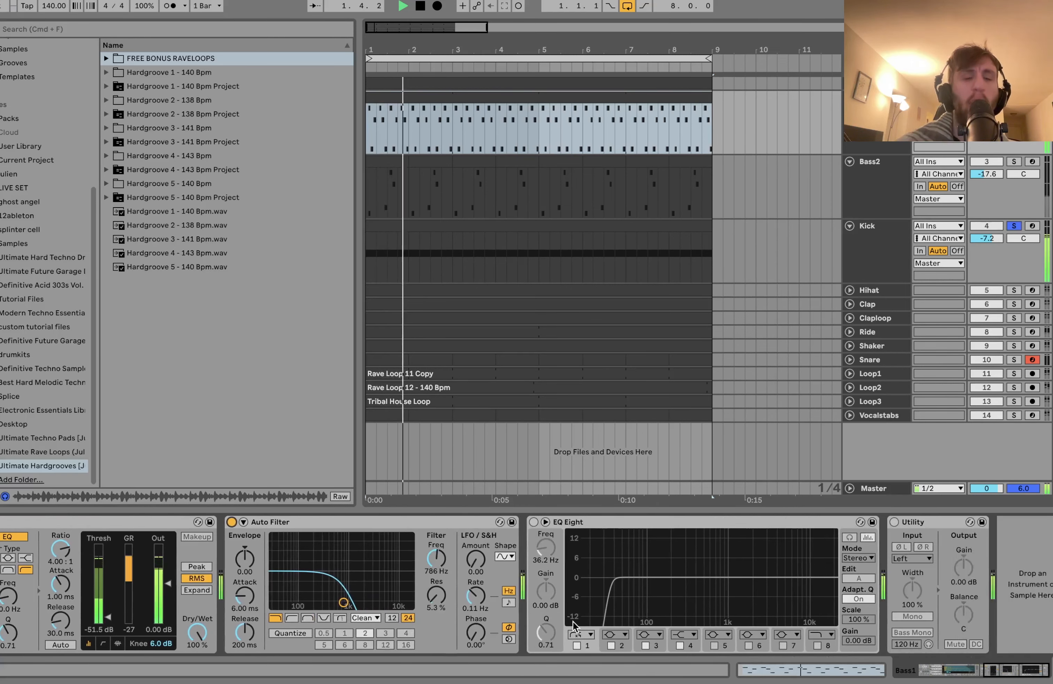
key(space)
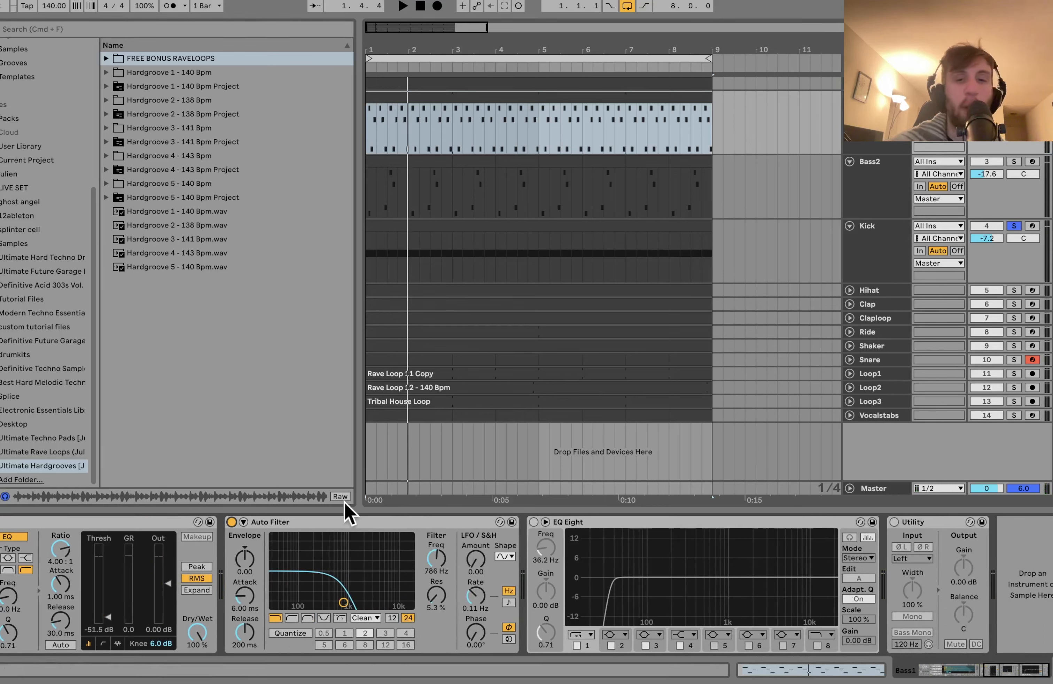
Step: Reactivate EQ Eight and Utility on Bass1 and play the complete chain with the kick
click(533, 523)
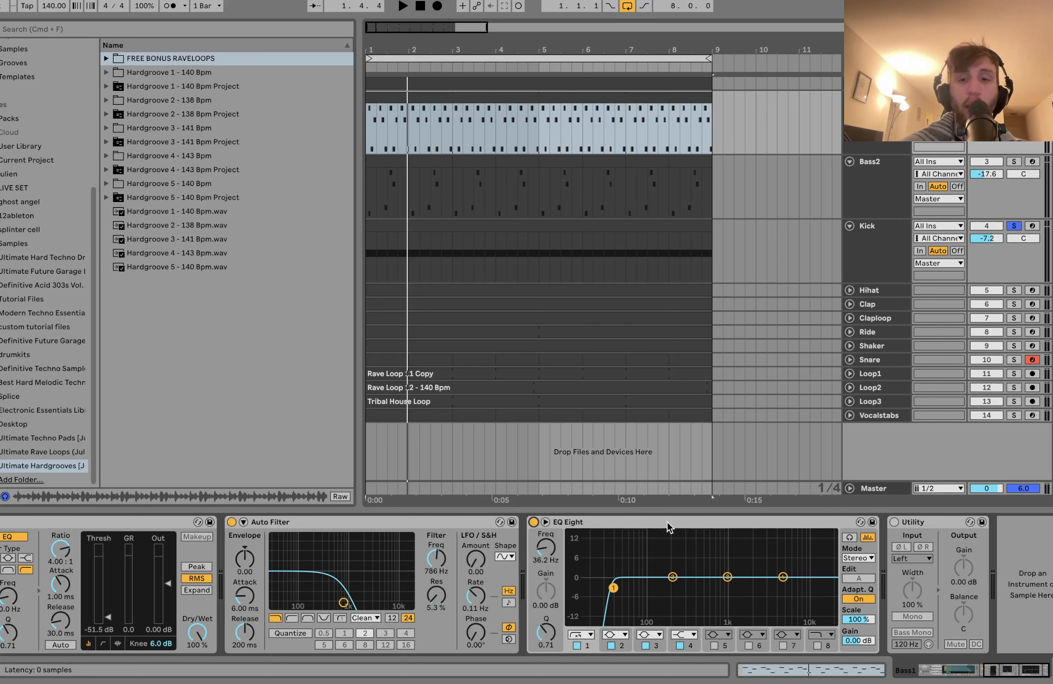
click(895, 522)
key(space)
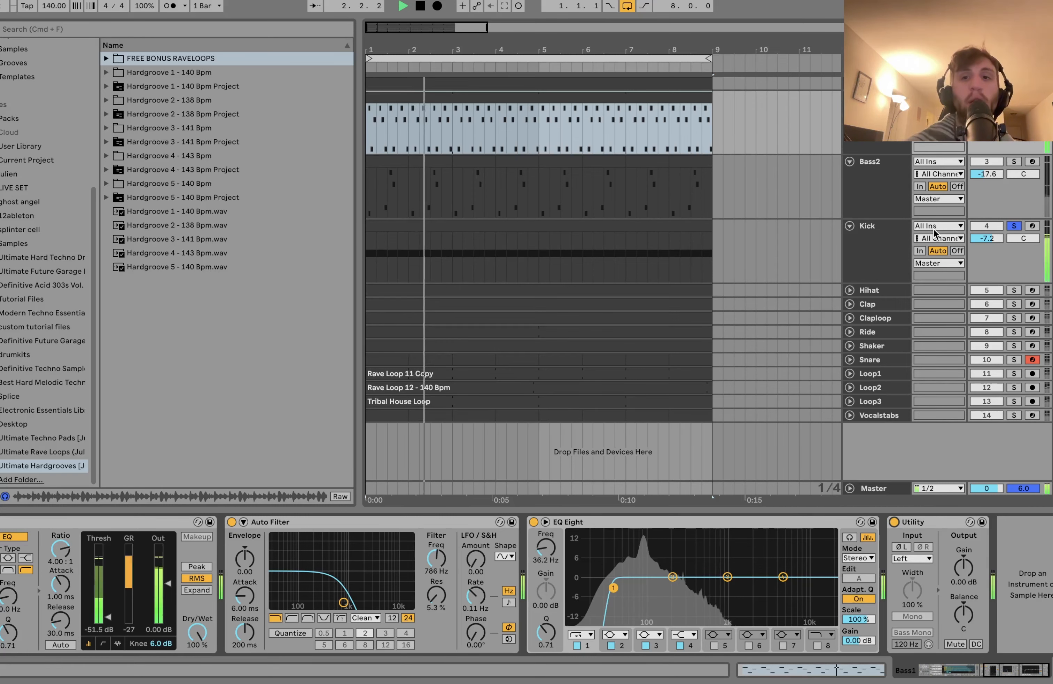
key(space)
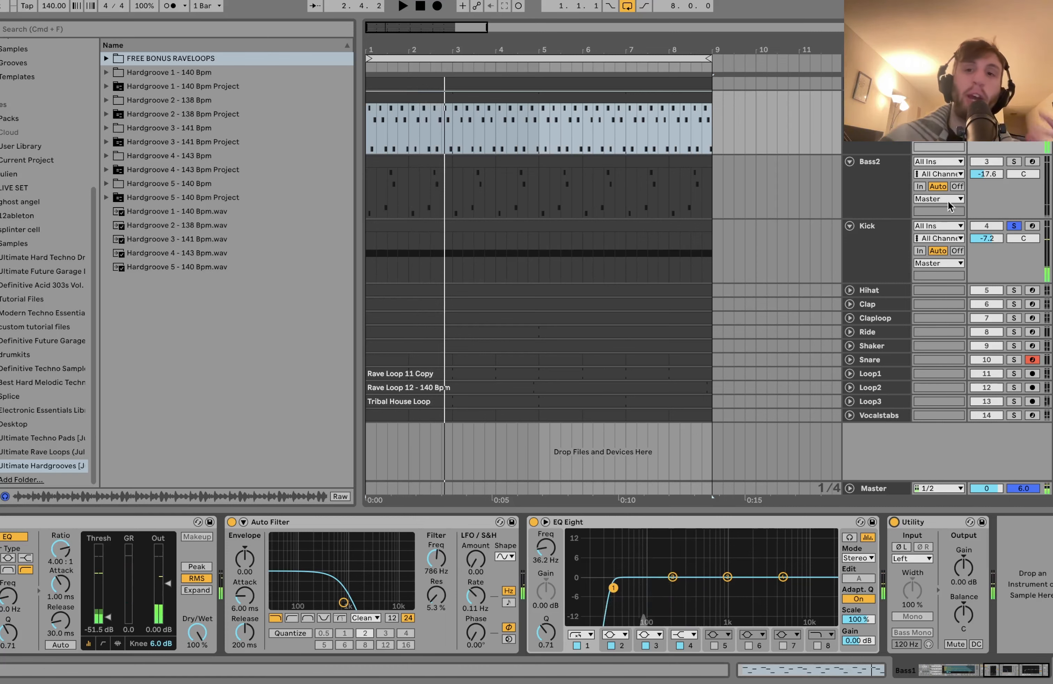
Step: Add Bass2 to the soloed tracks, open its device chain, and play it together with the kick
super+click(1014, 161)
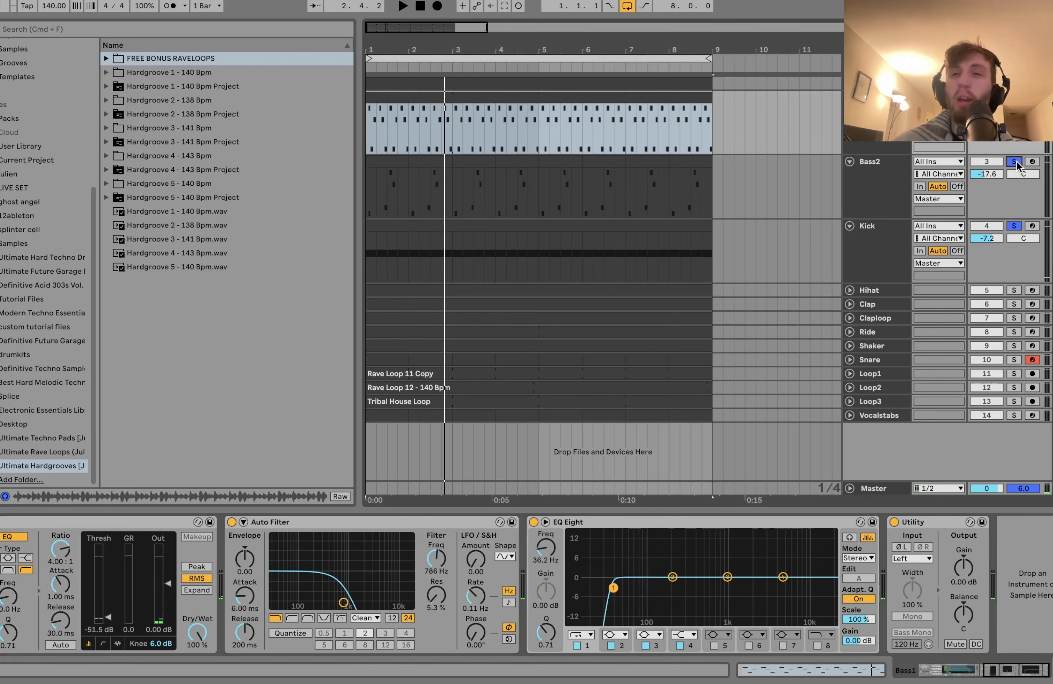
click(877, 175)
key(space)
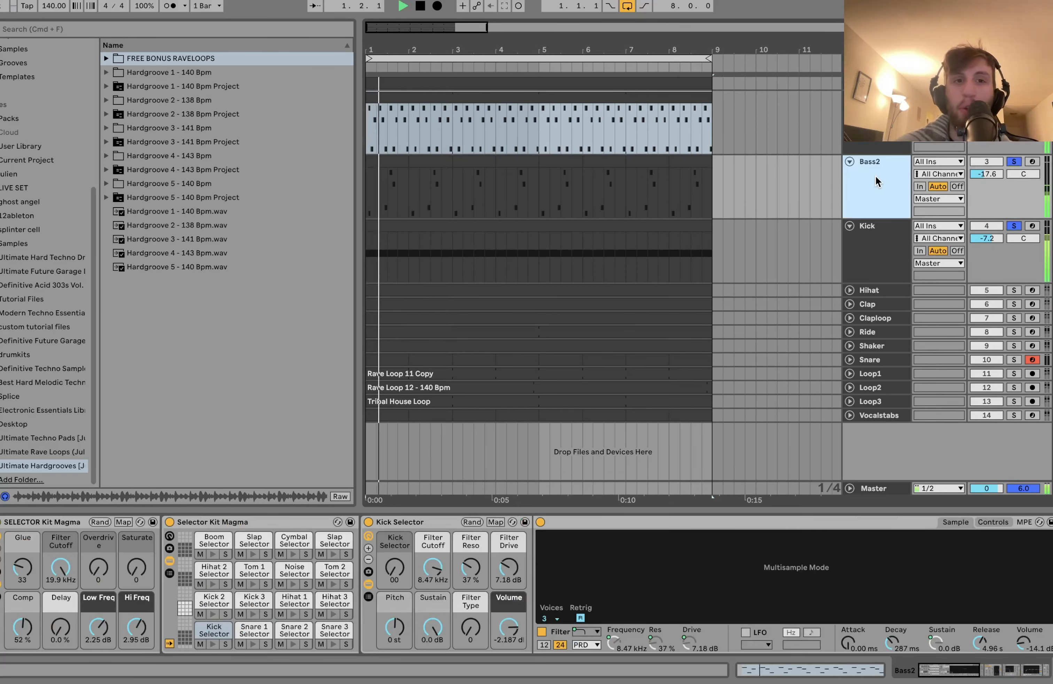
key(space)
Step: Solo only Bass2 and deactivate its Compressor, Auto Filter, EQ Eight and Utility together
click(1013, 162)
click(1013, 162)
click(891, 189)
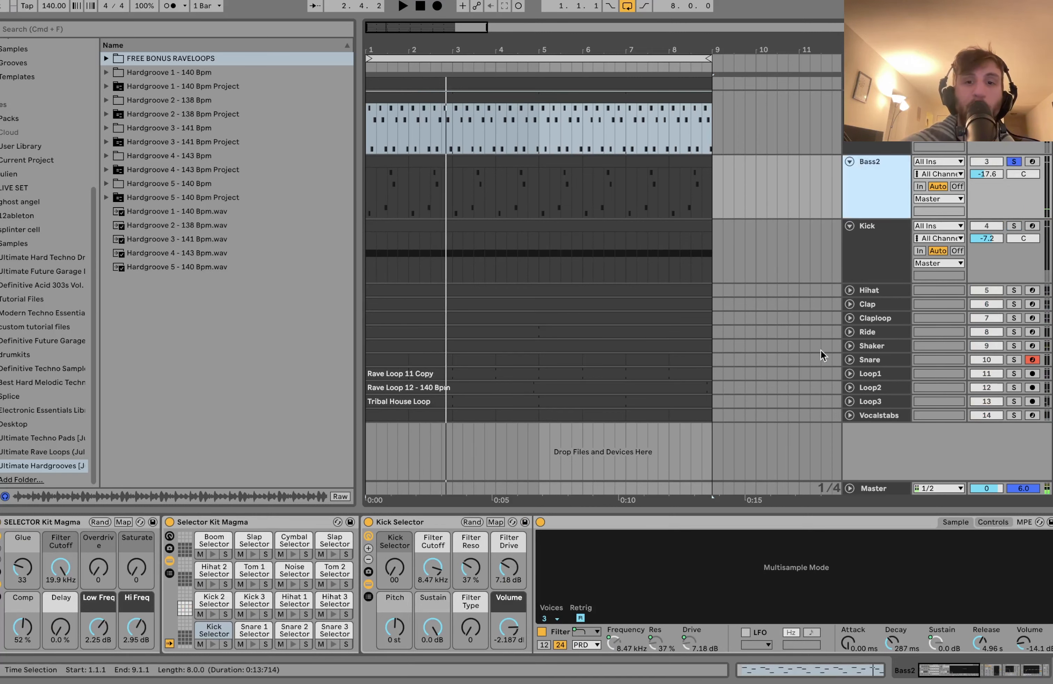
click(766, 489)
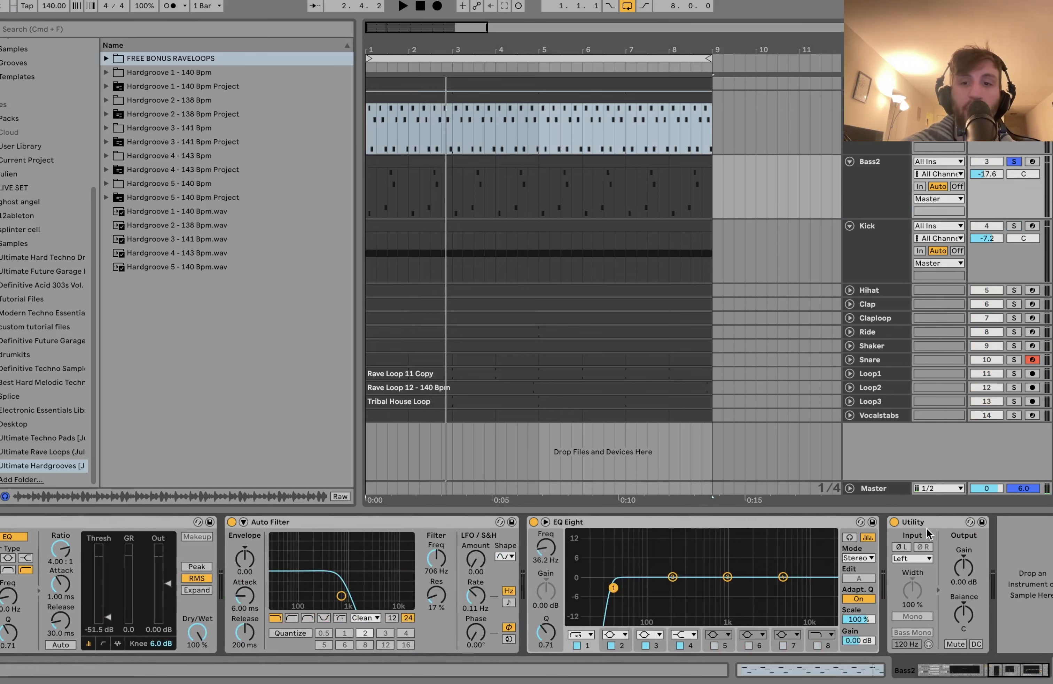
click(922, 525)
scroll(491, 557, left, 5)
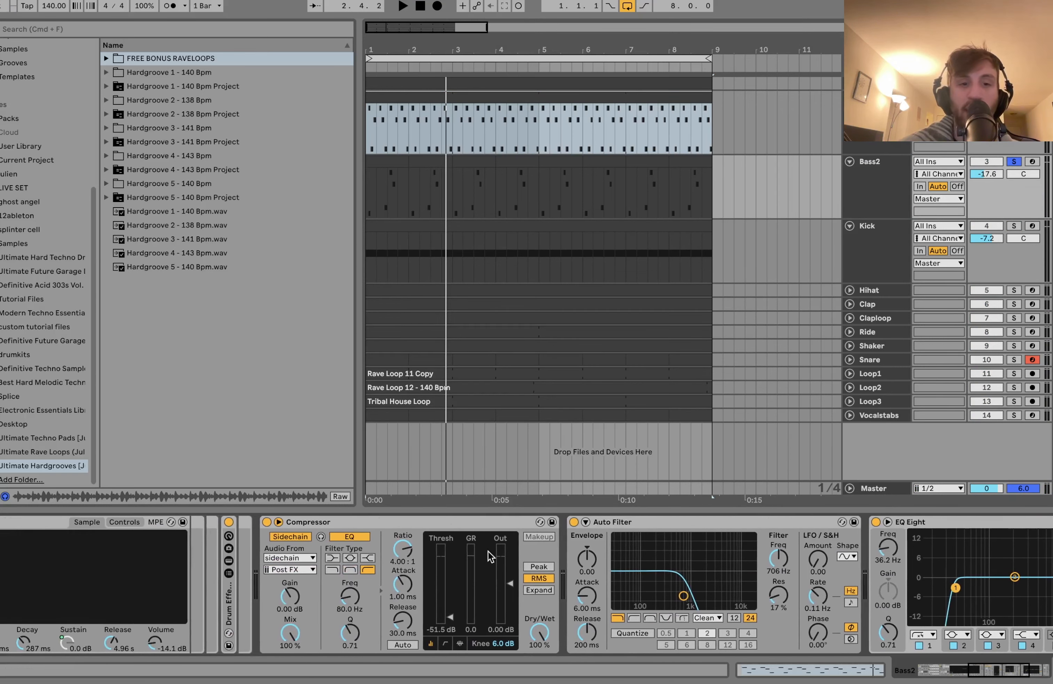
click(409, 529)
click(266, 522)
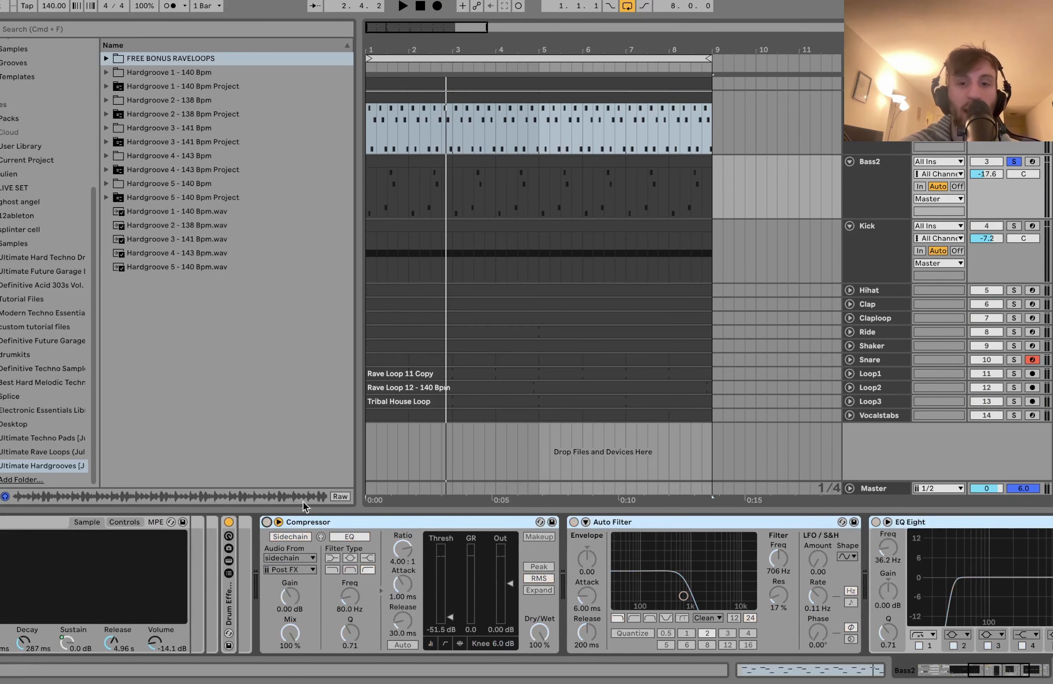
Step: Play the dry Bass2 sound and reactivate its Compressor, Auto Filter, EQ Eight and Utility
key(space)
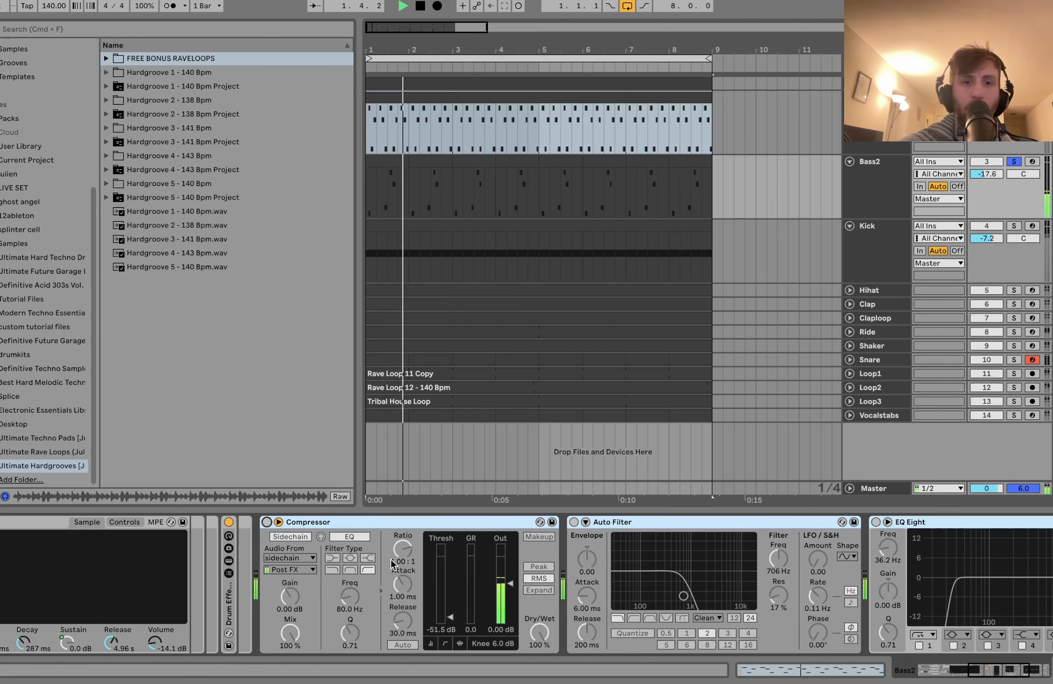
scroll(375, 598, left, 20)
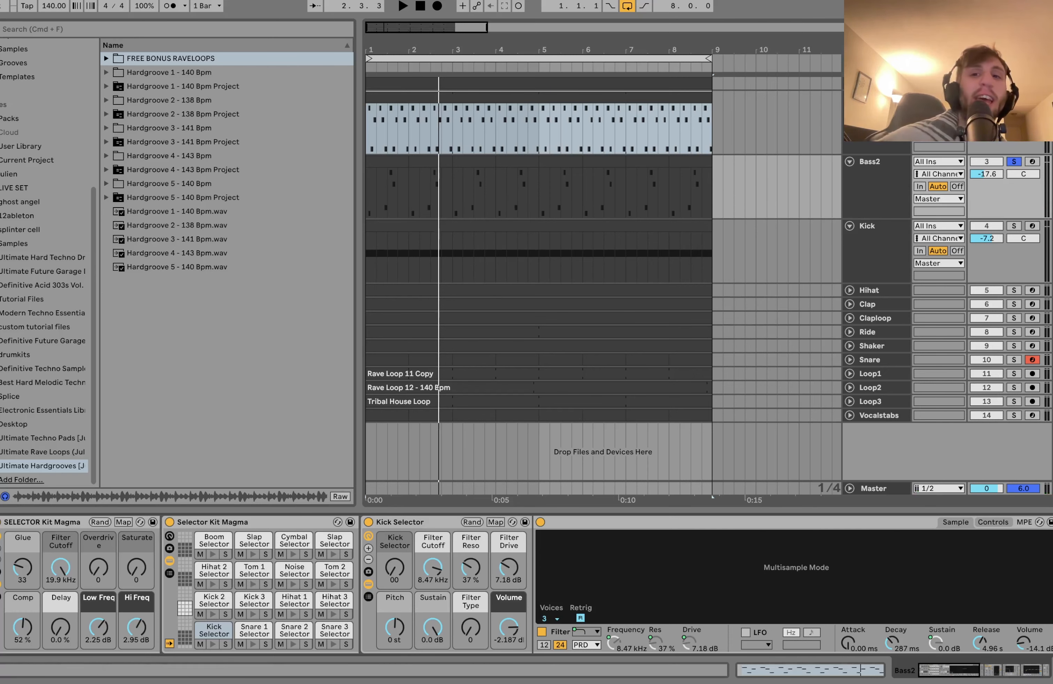
click(881, 179)
click(764, 651)
scroll(764, 650, right, 10)
shift+click(563, 647)
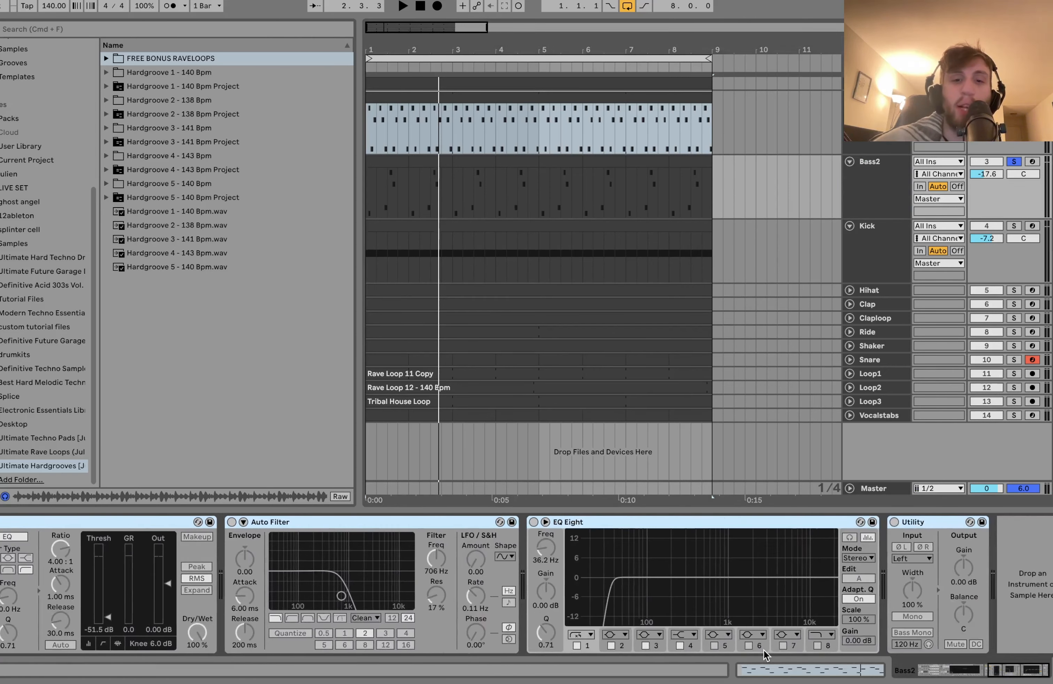
key(0)
scroll(559, 640, left, 15)
scroll(560, 643, right, 5)
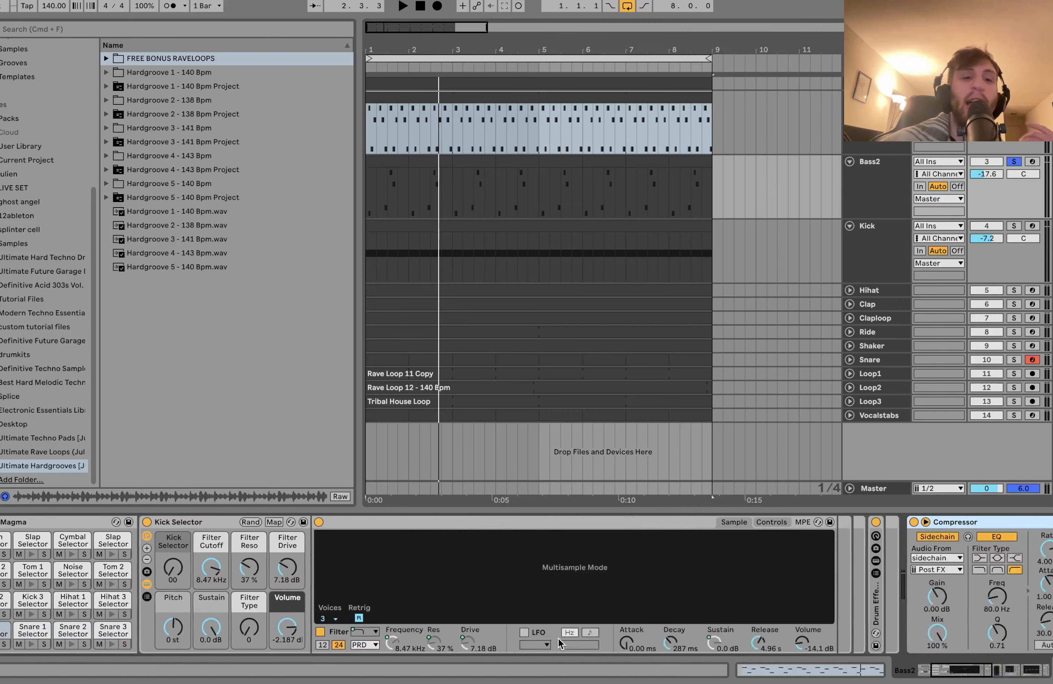
Step: Switch the solo from Bass2 to Bass1, play it alone, and play it again with Kick soloed too
click(1014, 161)
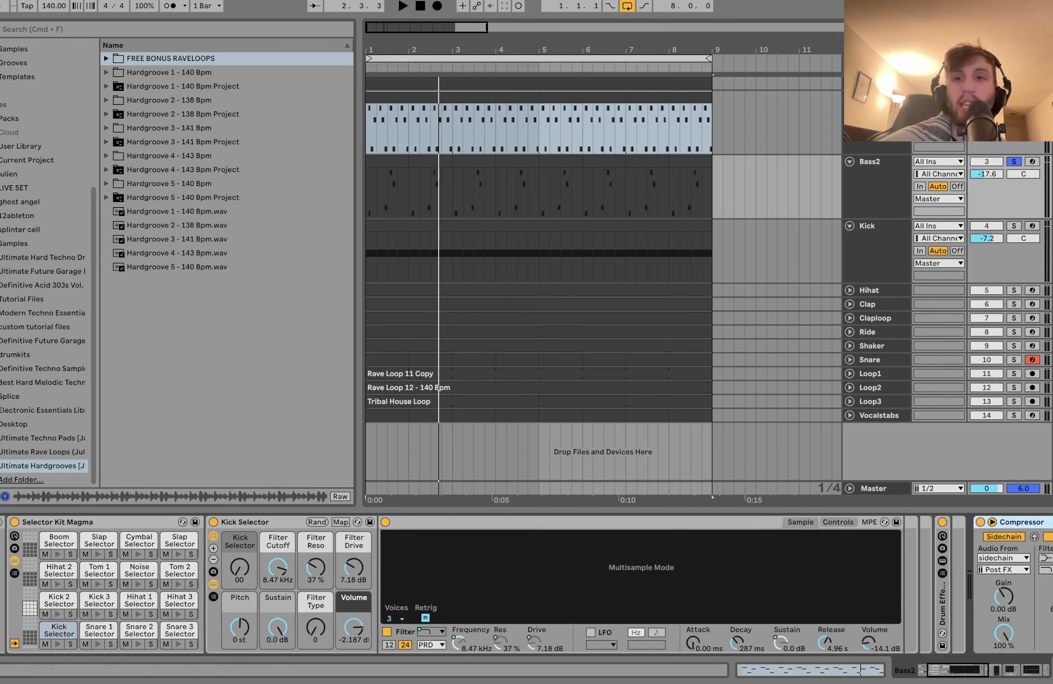
key(space)
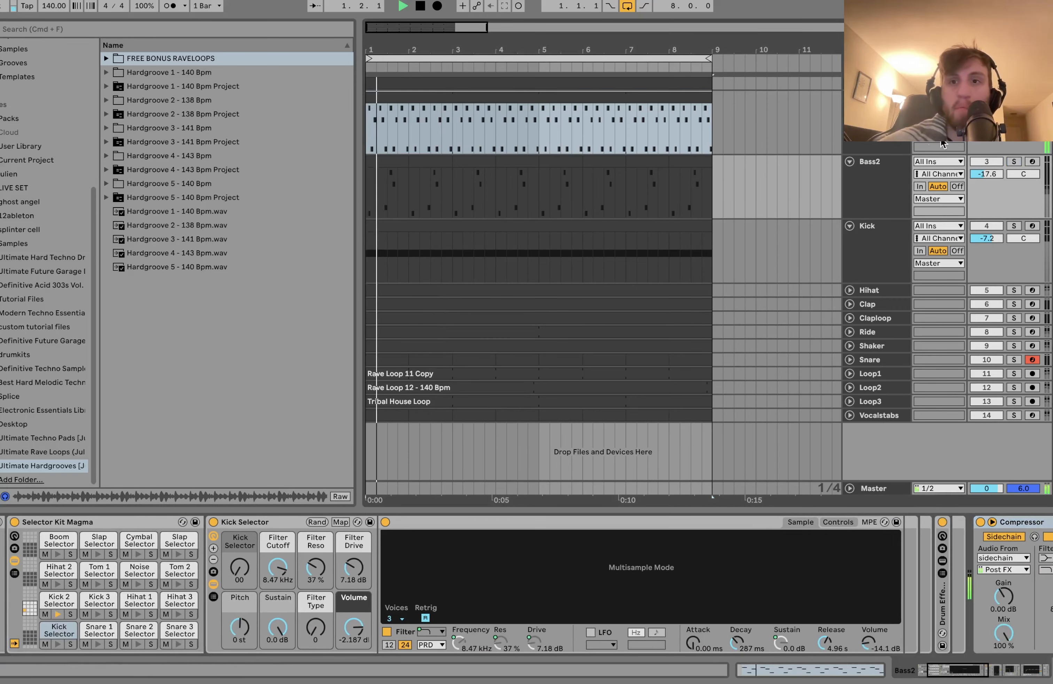
click(1013, 226)
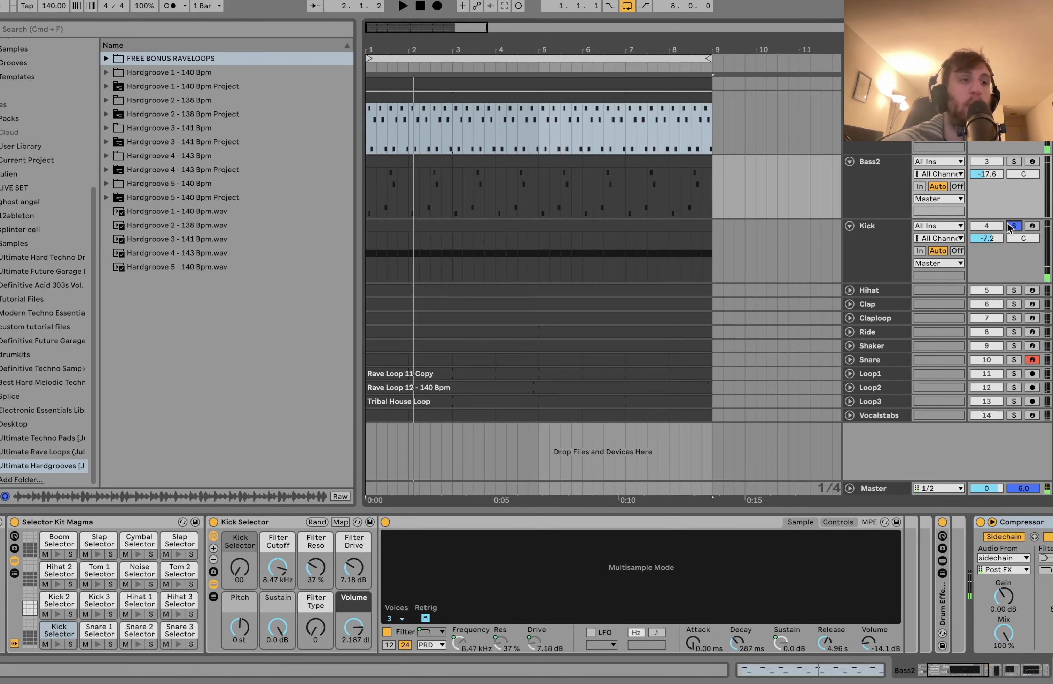
key(space)
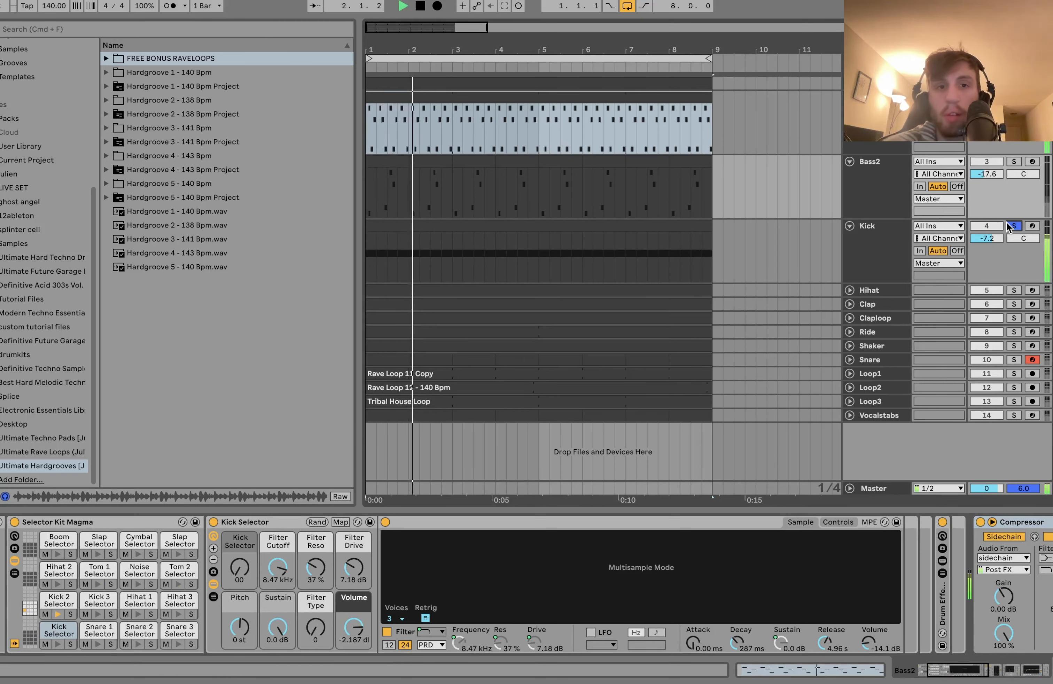
key(space)
Step: Add Bass2 to the soloed tracks and play both basses together with the kick
click(1015, 161)
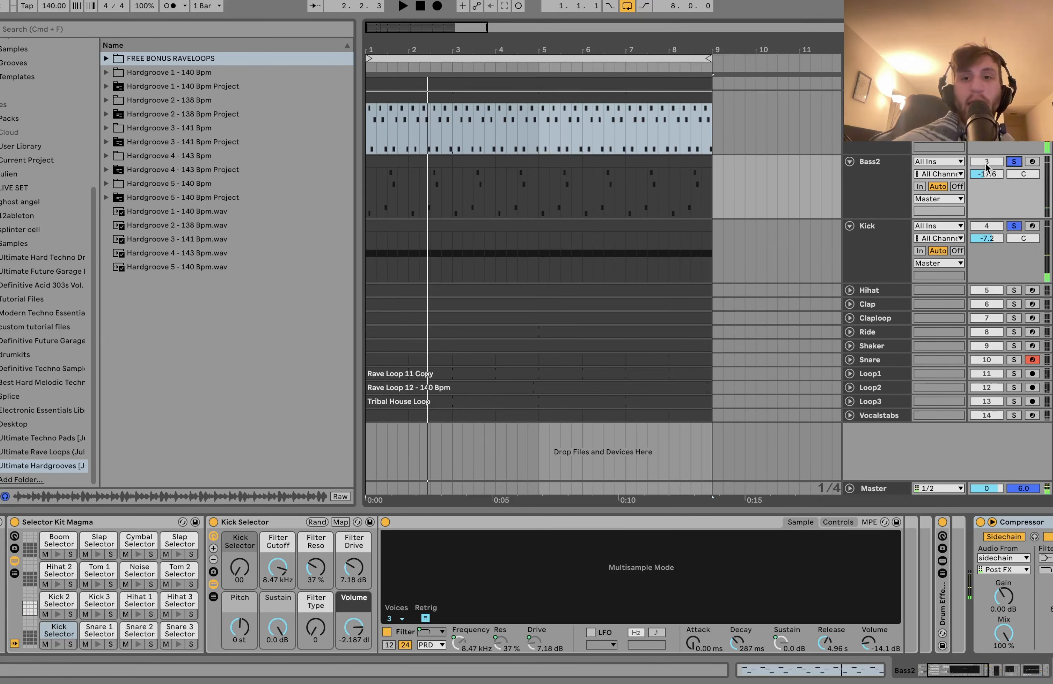
click(878, 186)
key(space)
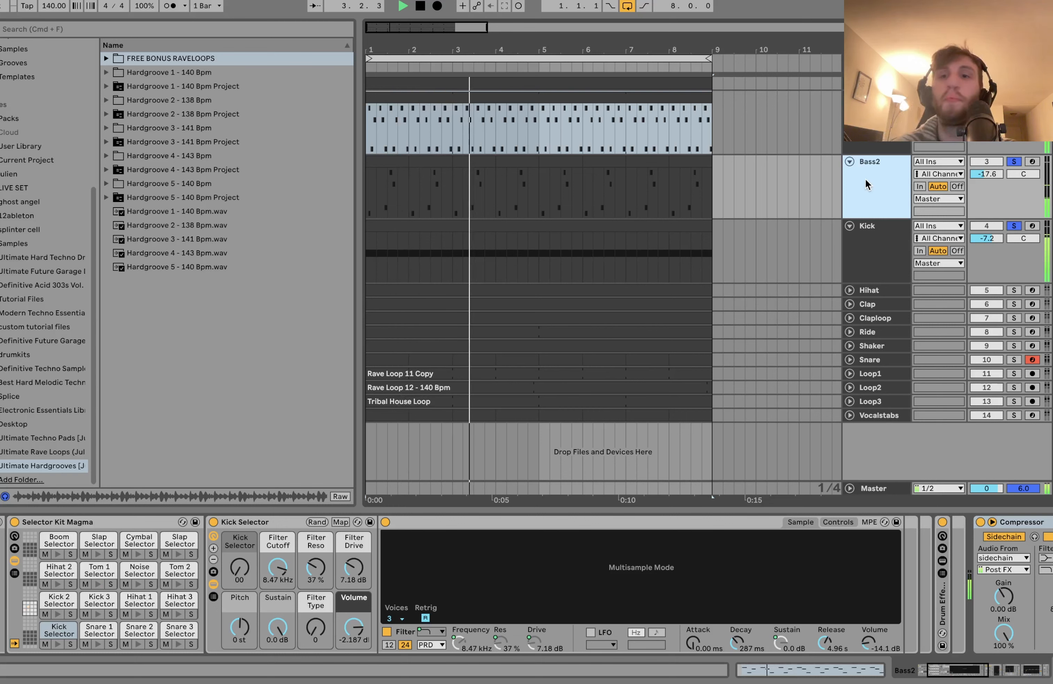
key(space)
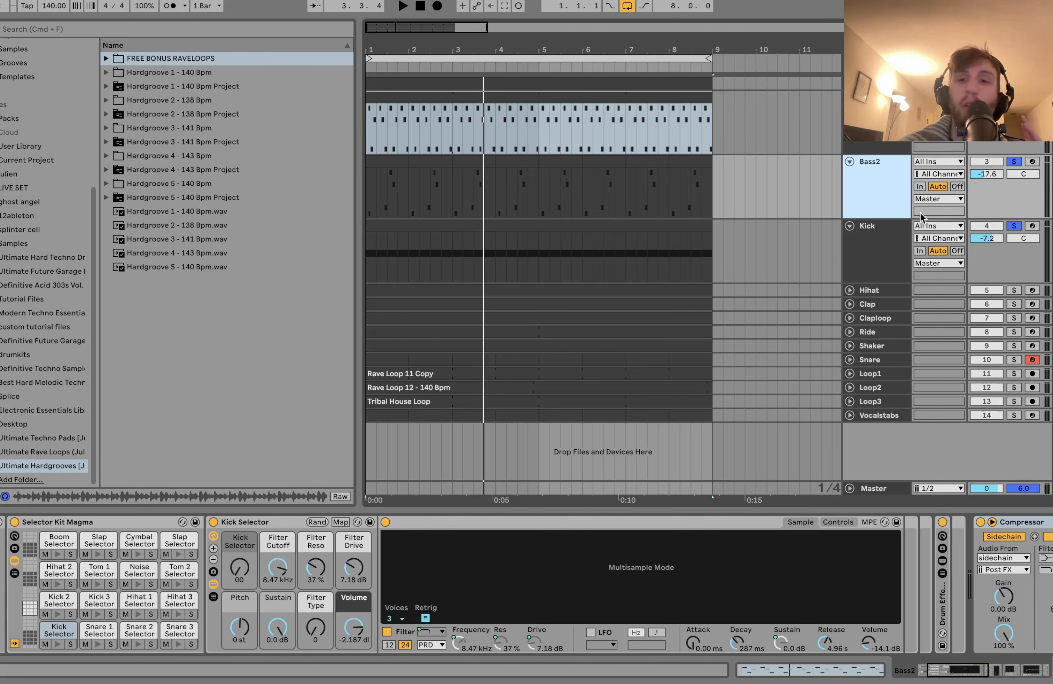
Step: Solo Hihat, Clap, Claploop and Ride as well, play them with the basses and kick, and unfold these four tracks
click(1014, 291)
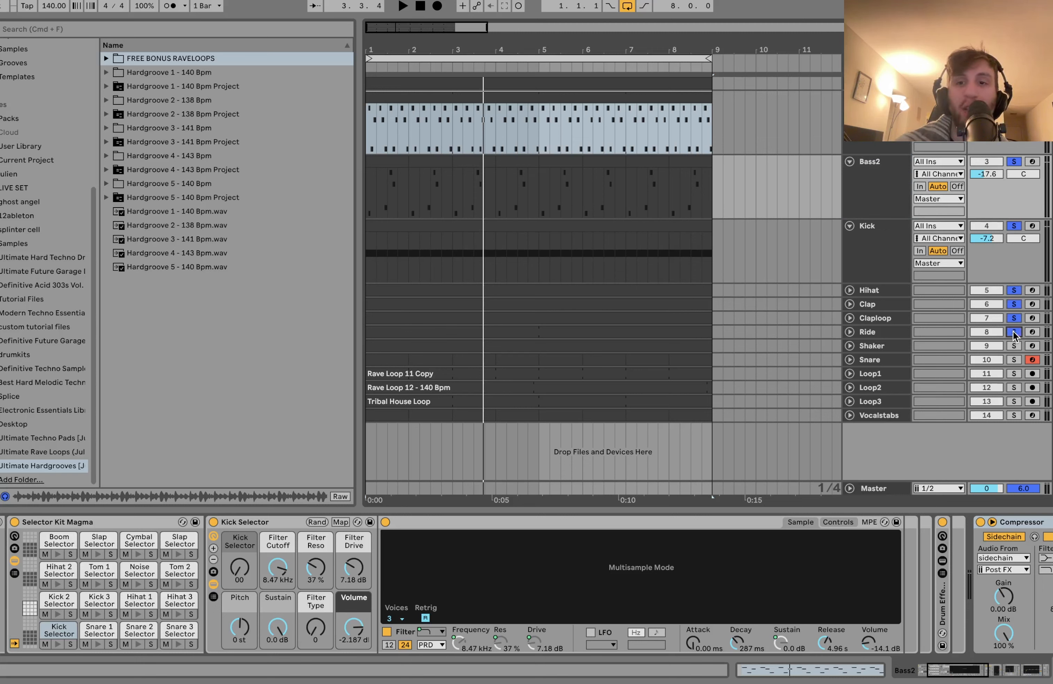
key(space)
click(850, 332)
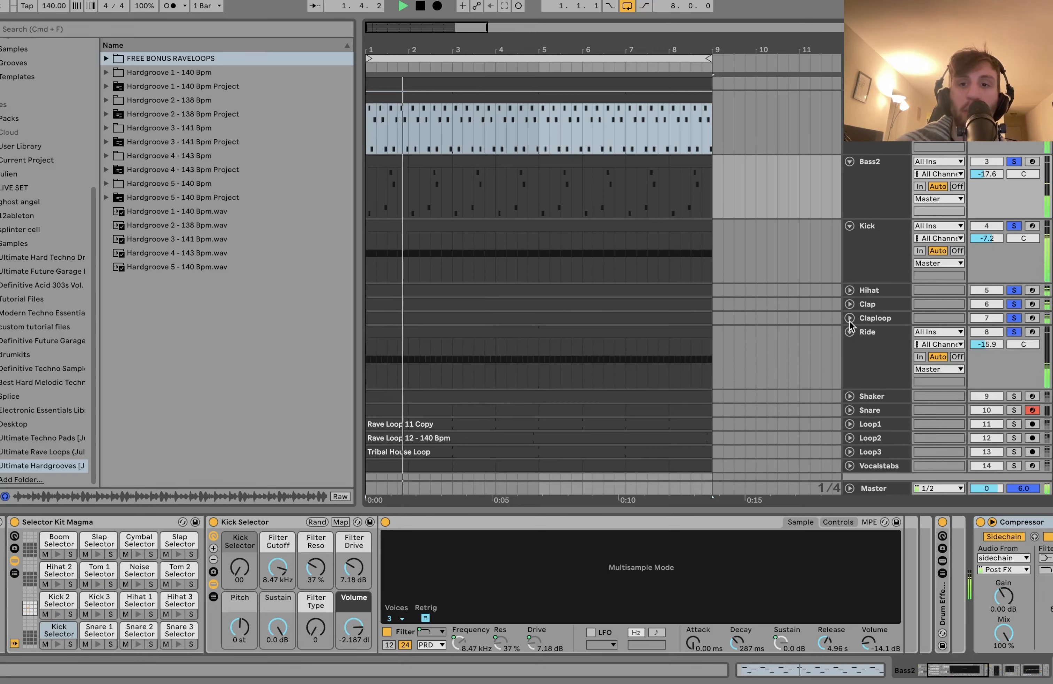
click(850, 318)
click(849, 305)
click(849, 291)
scroll(848, 293, down, 5)
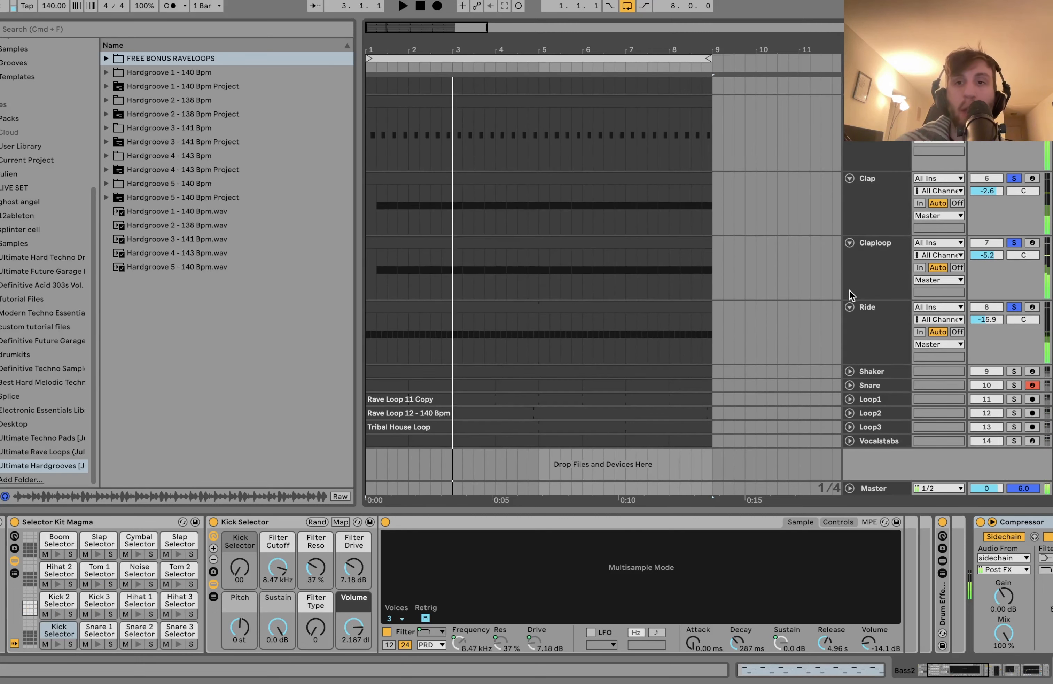
Step: Open the Hihat device chain, clear the other solos, and play the Hihat track alone
click(863, 147)
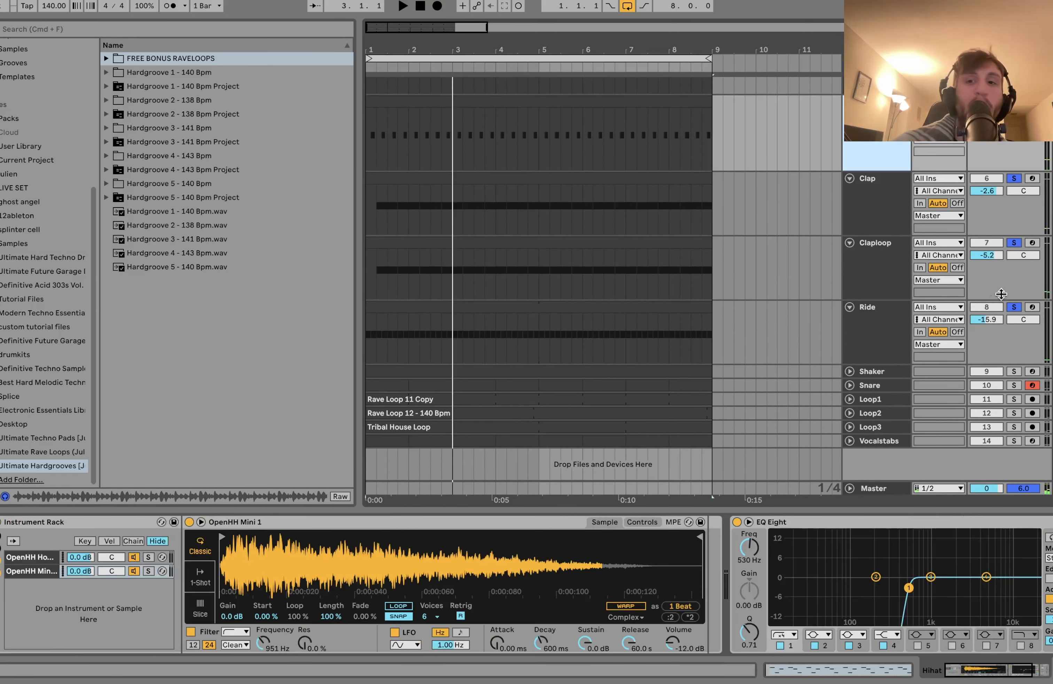
click(1015, 307)
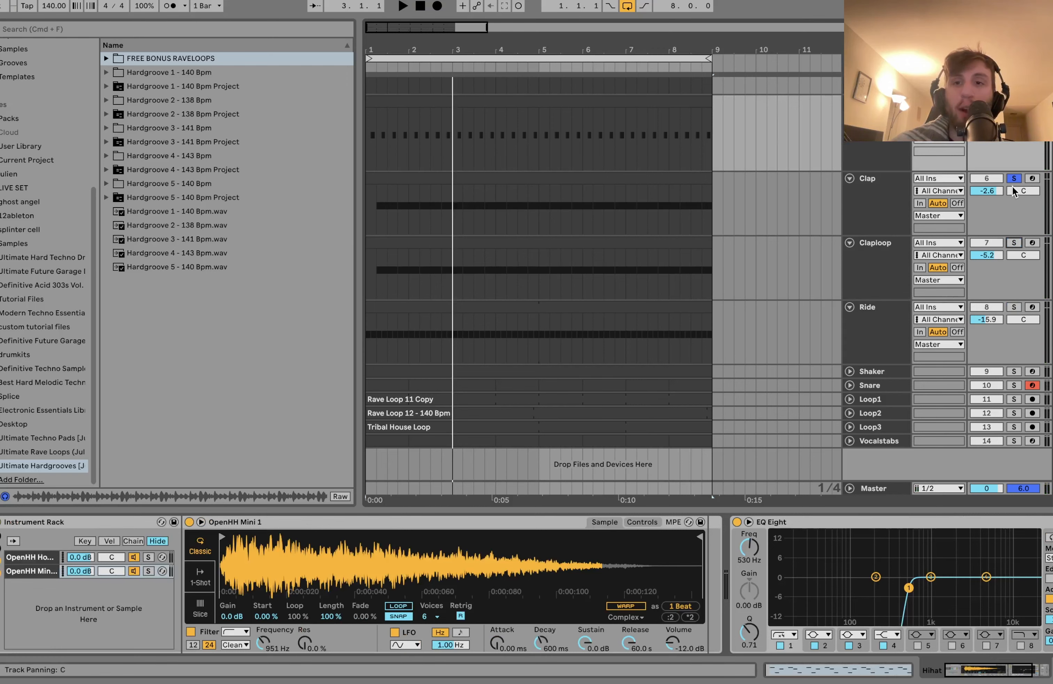
click(882, 146)
key(space)
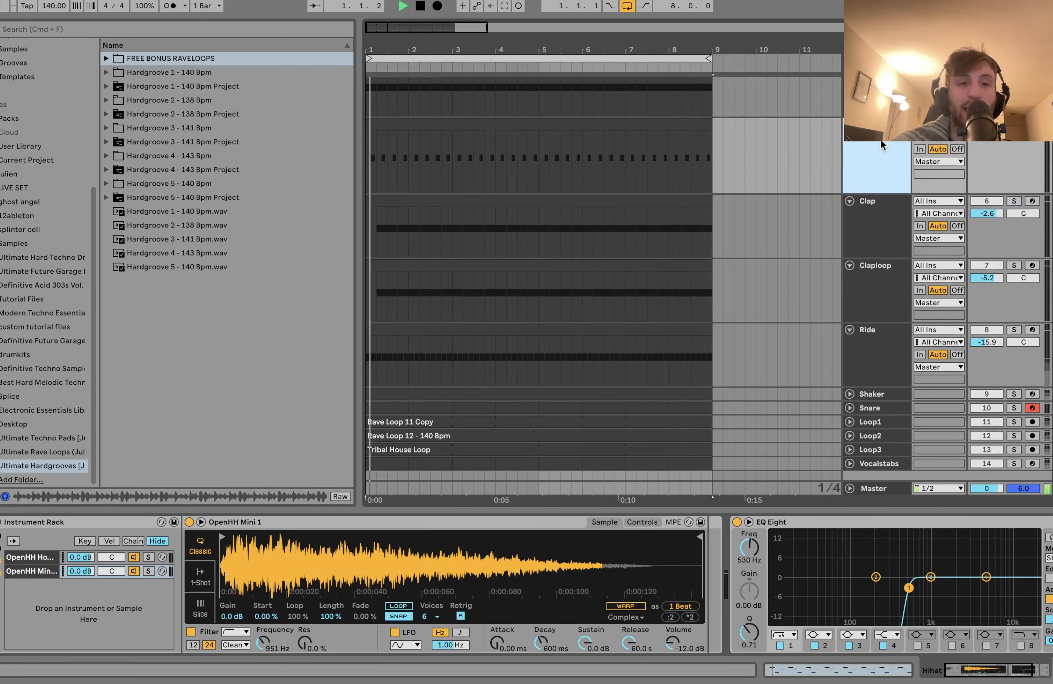
click(1015, 125)
click(1014, 125)
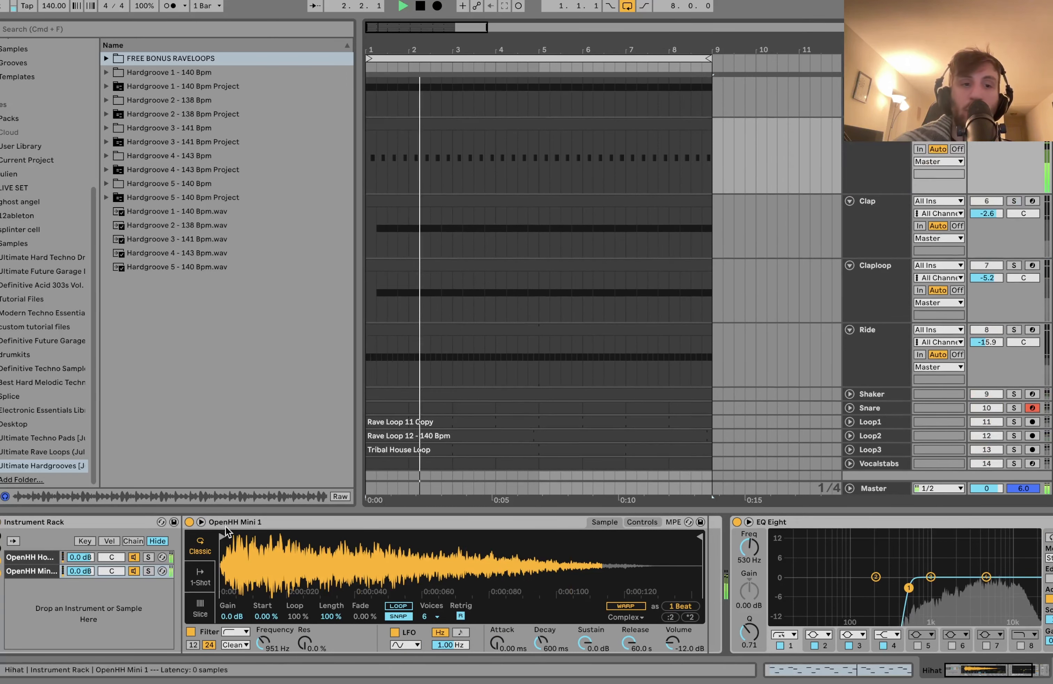
Step: Audition the OpenHH House 2 and OpenHH Mini 1 chains separately, and view the Hihat's EQ Eight and Utility
key(space)
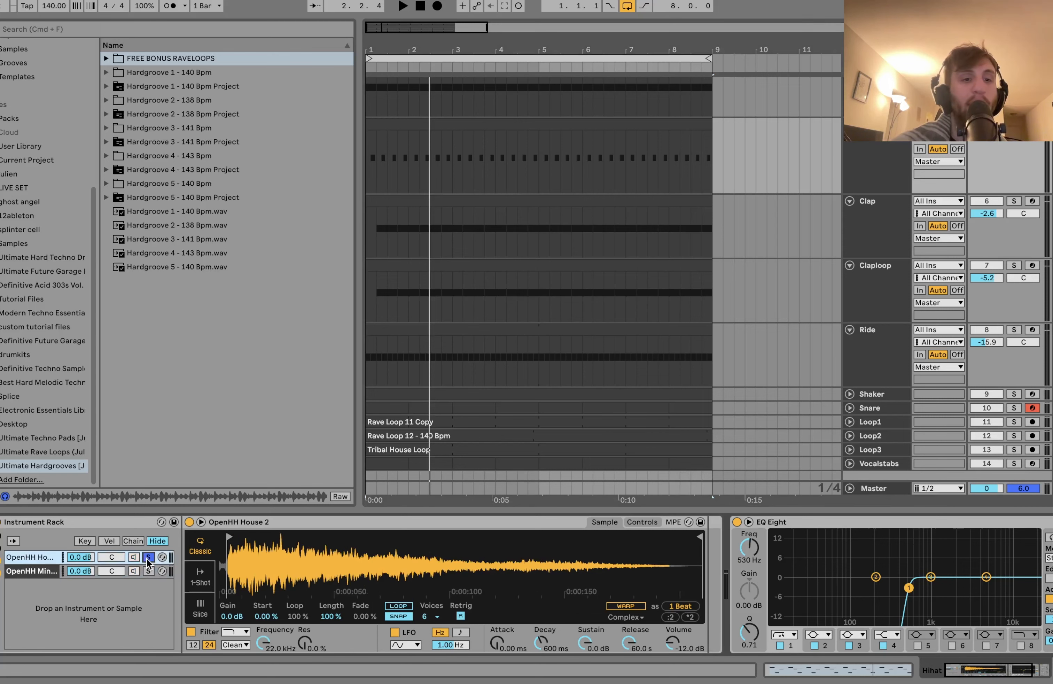
key(space)
click(149, 571)
key(space)
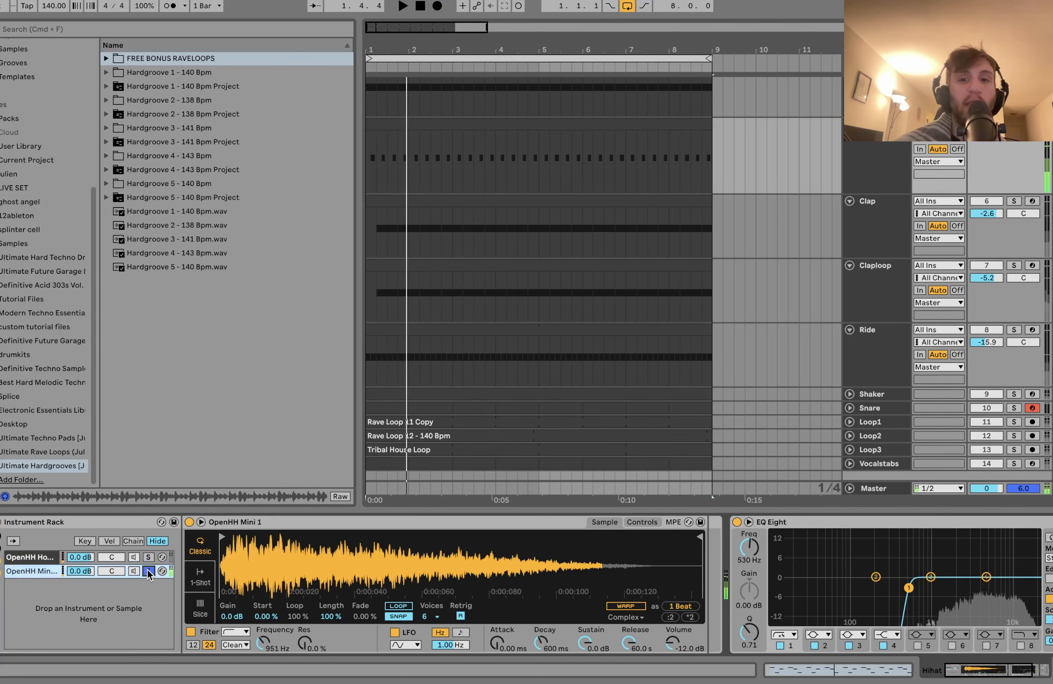
click(149, 571)
scroll(148, 572, right, 5)
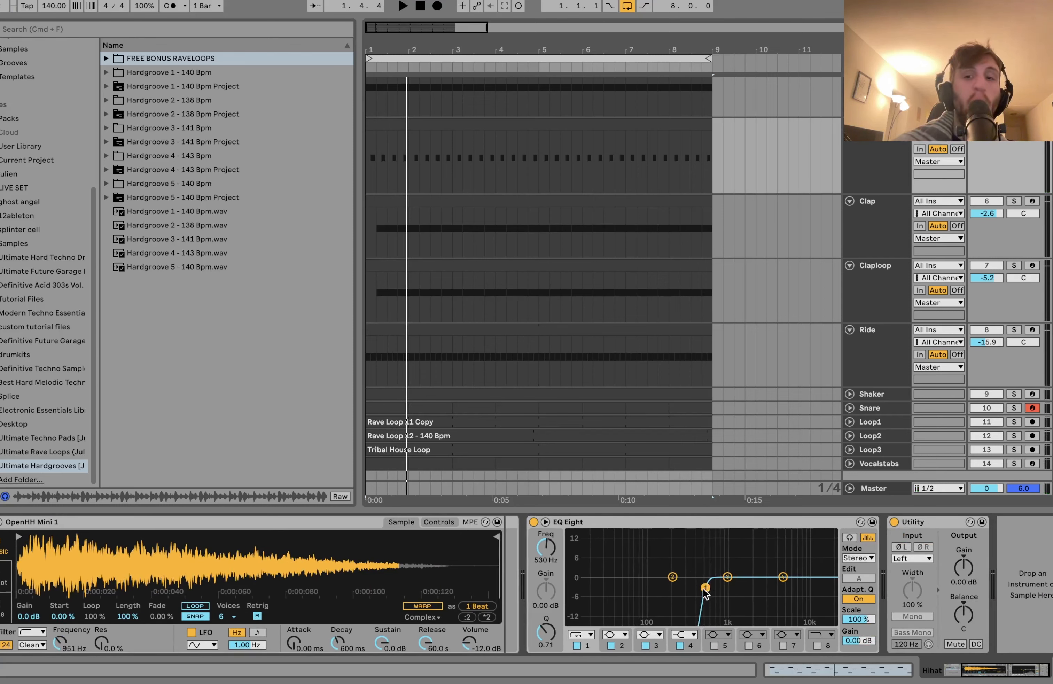
click(950, 524)
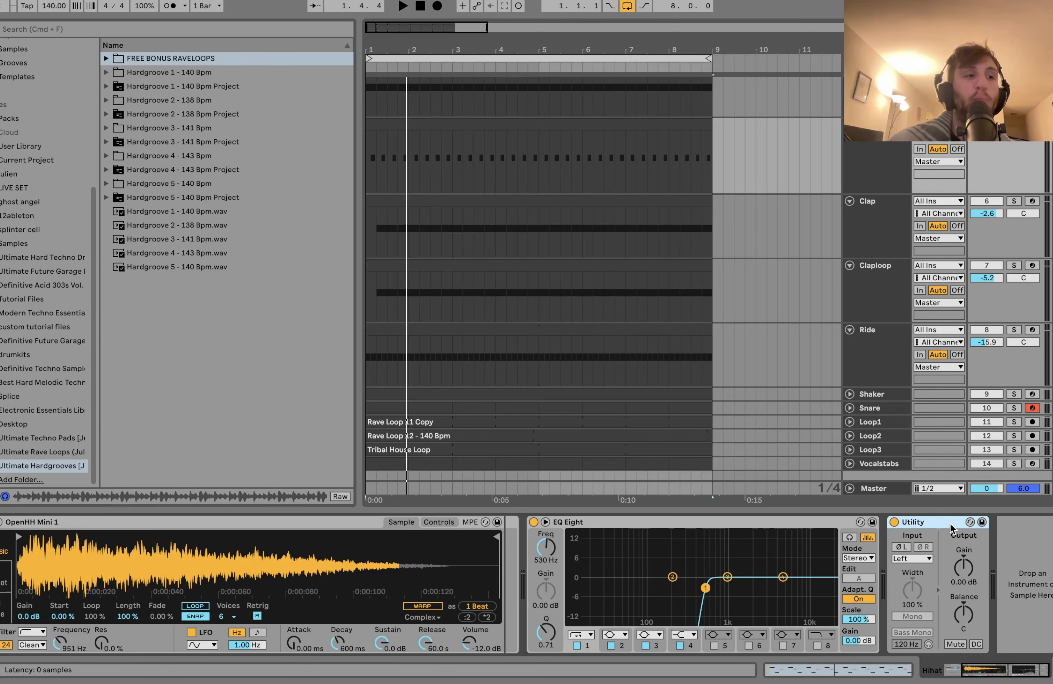
Step: Open the Clap track's device with the CP sample, solo the track, and play it
click(906, 220)
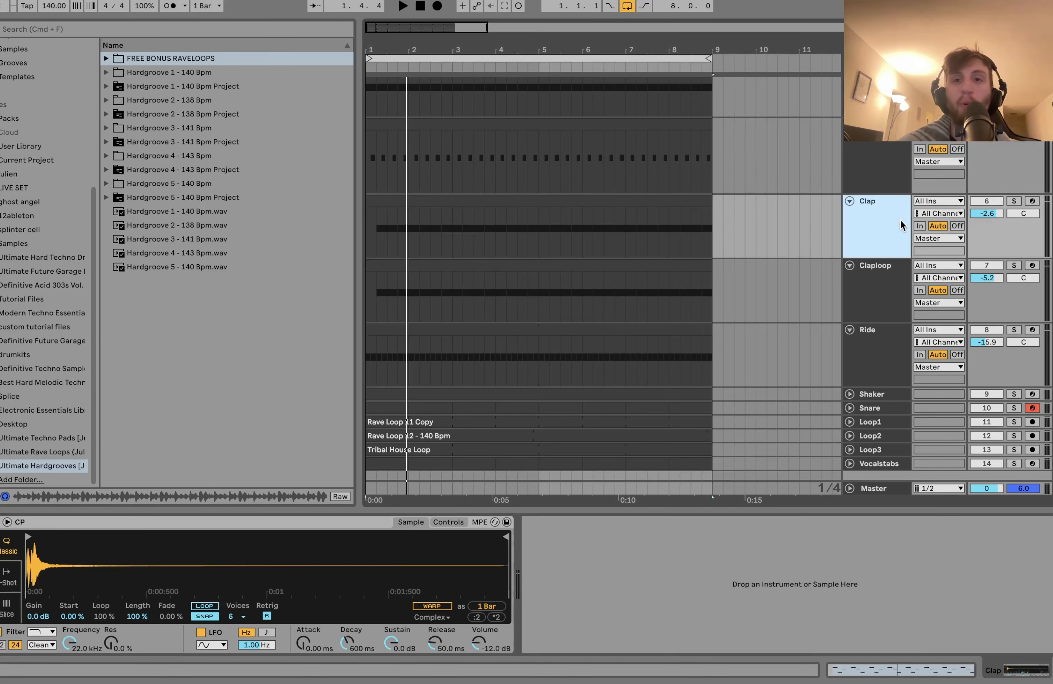
click(1014, 201)
key(space)
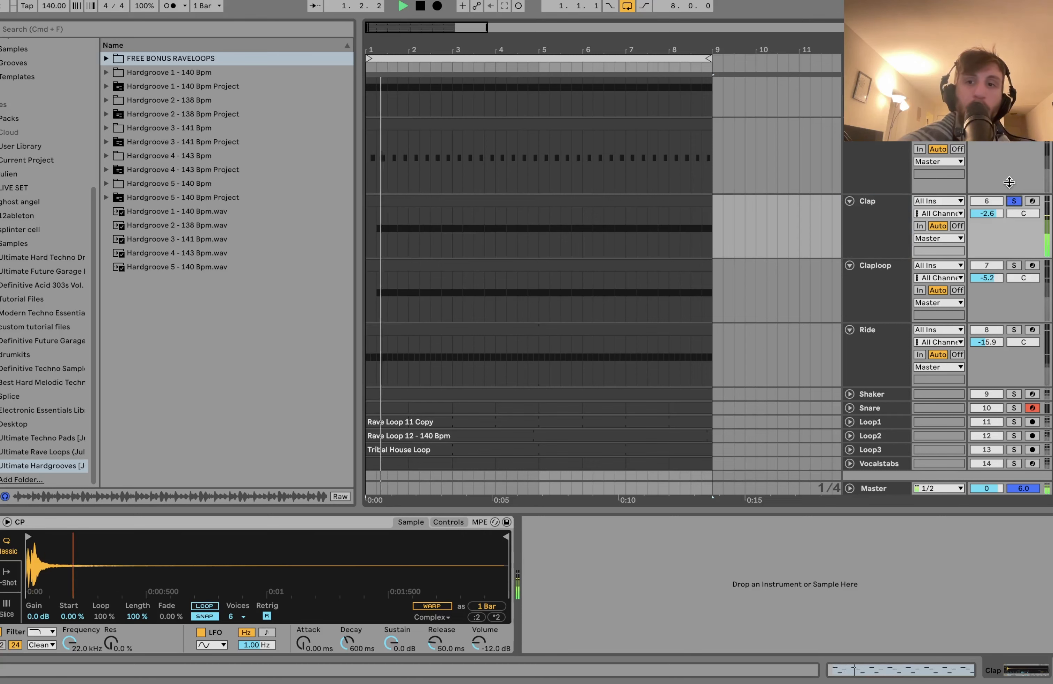
key(Up)
click(868, 233)
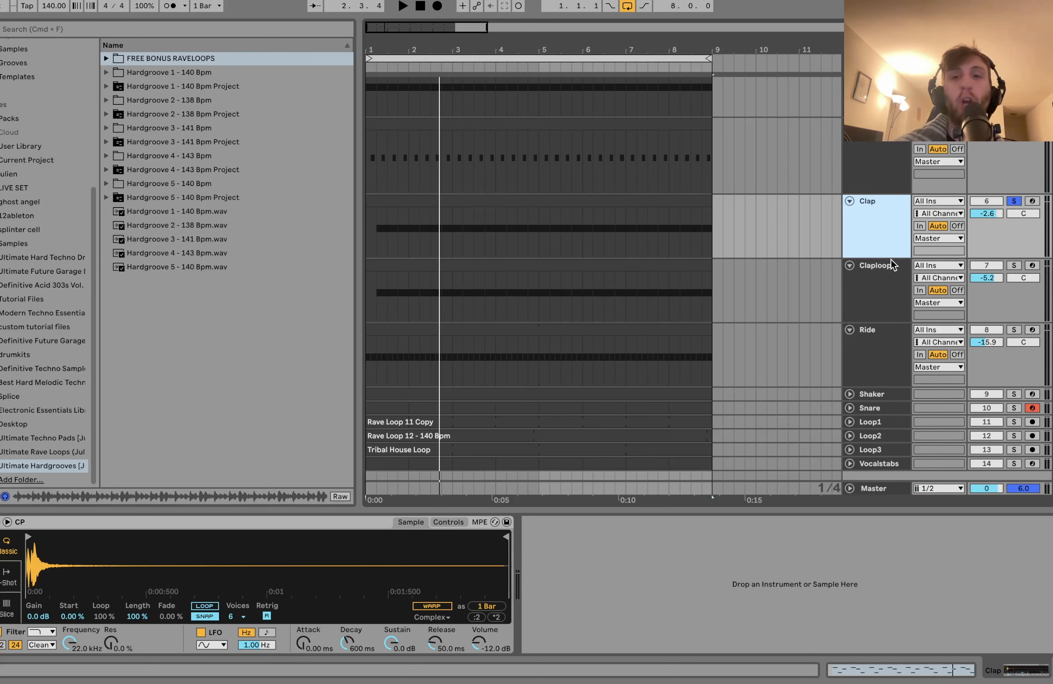
Step: Open Claploop's Rave Loop 13 sampler, add the track to the solos, and remove the Clap solo to hear Claploop alone
click(894, 274)
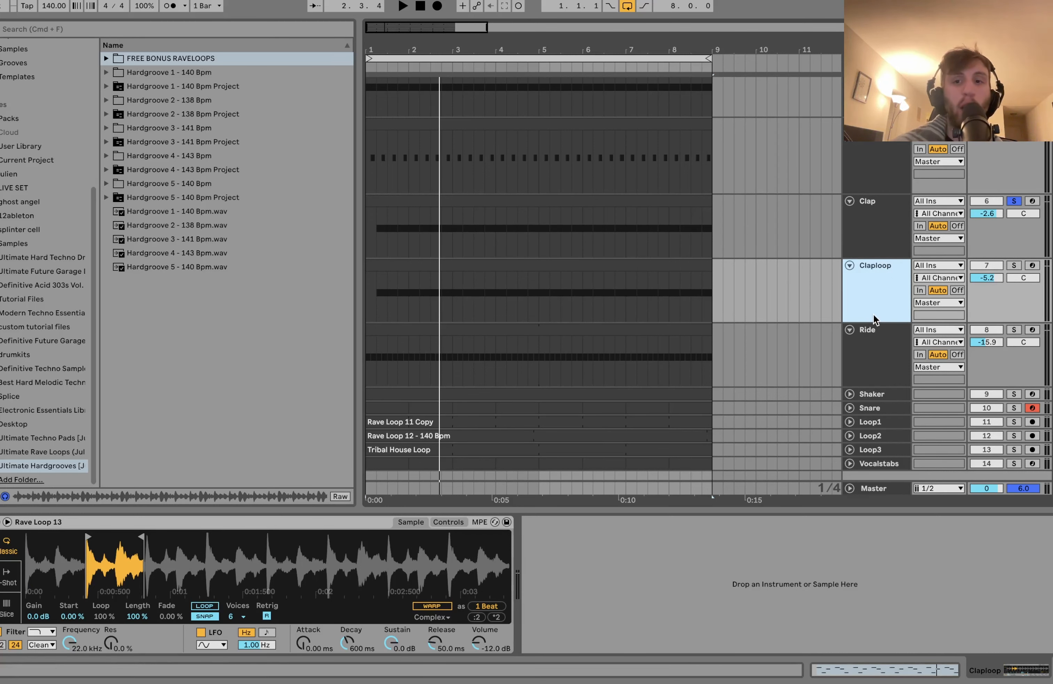
click(1014, 265)
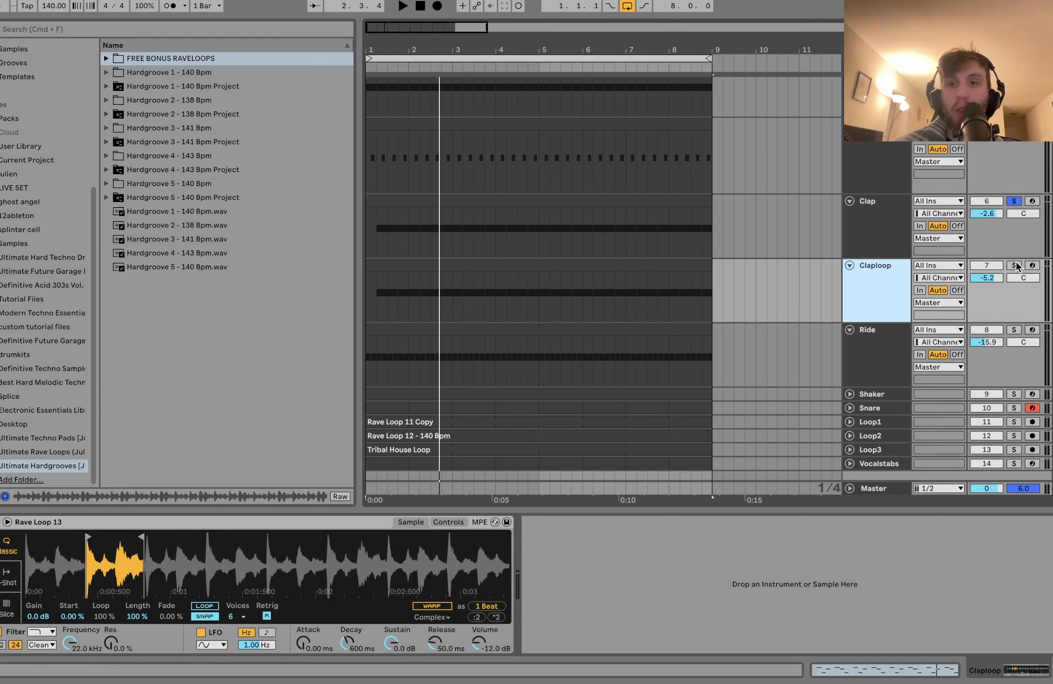
key(space)
click(1014, 201)
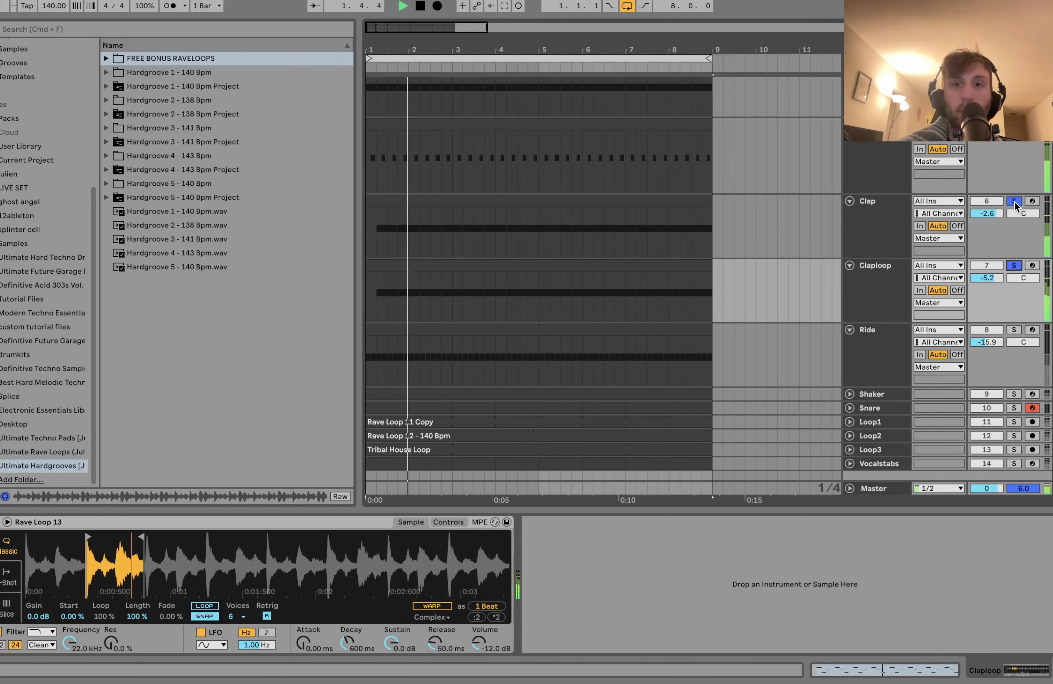
click(877, 289)
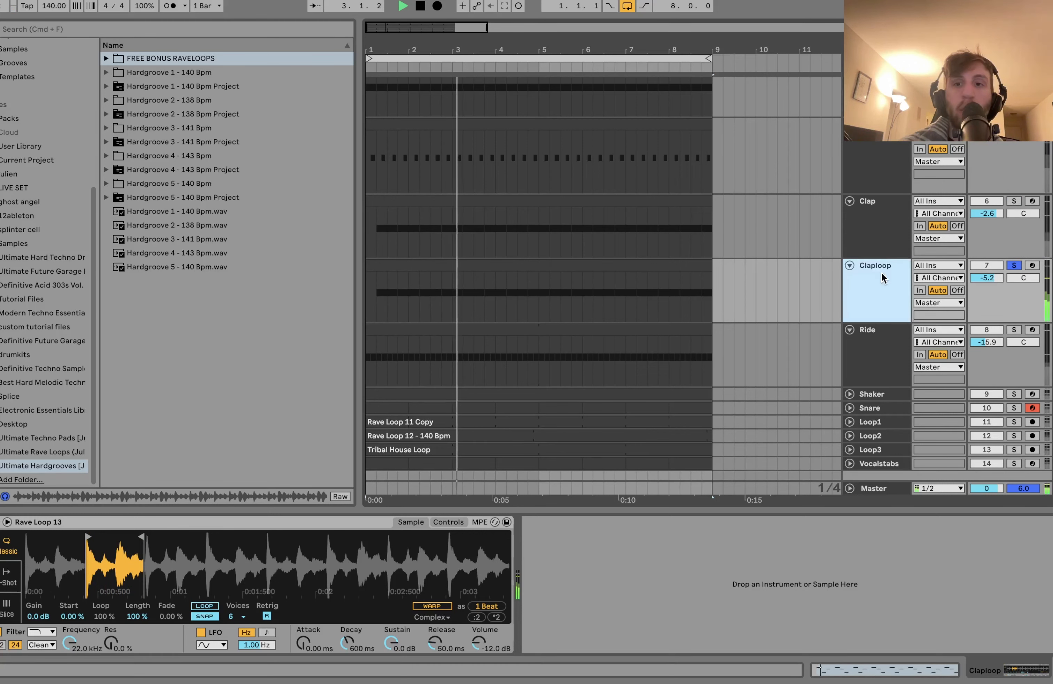
key(space)
Step: Play Claploop again and reveal its Rave Loop 13 sample file in the browser
mouse_move(111, 571)
mouse_down()
mouse_move(111, 596)
mouse_move(111, 555)
mouse_up()
key(space)
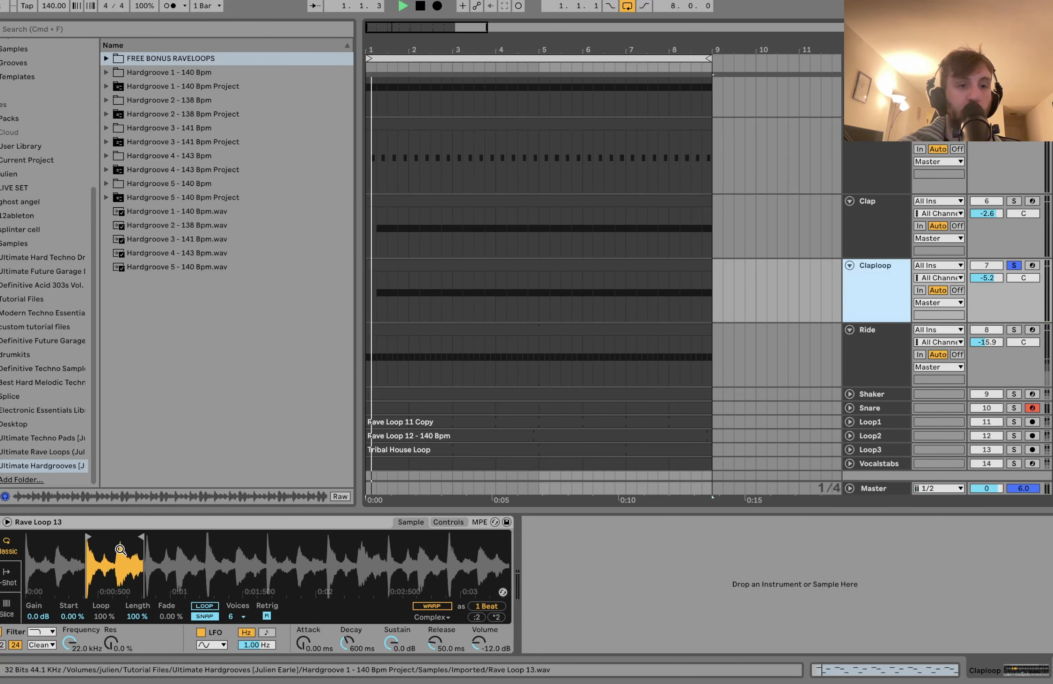
right_click(117, 544)
click(147, 568)
key(space)
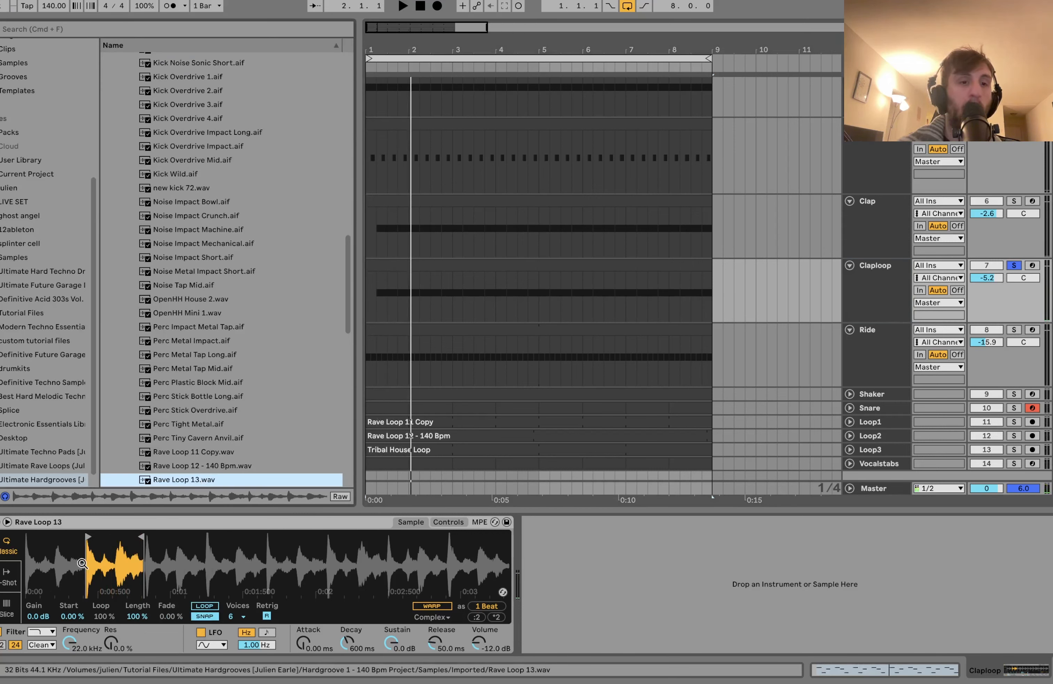
Step: Zoom into the looped segment of the Rave Loop 13 waveform and play it
drag(83, 558, 209, 582)
key(space)
key(space)
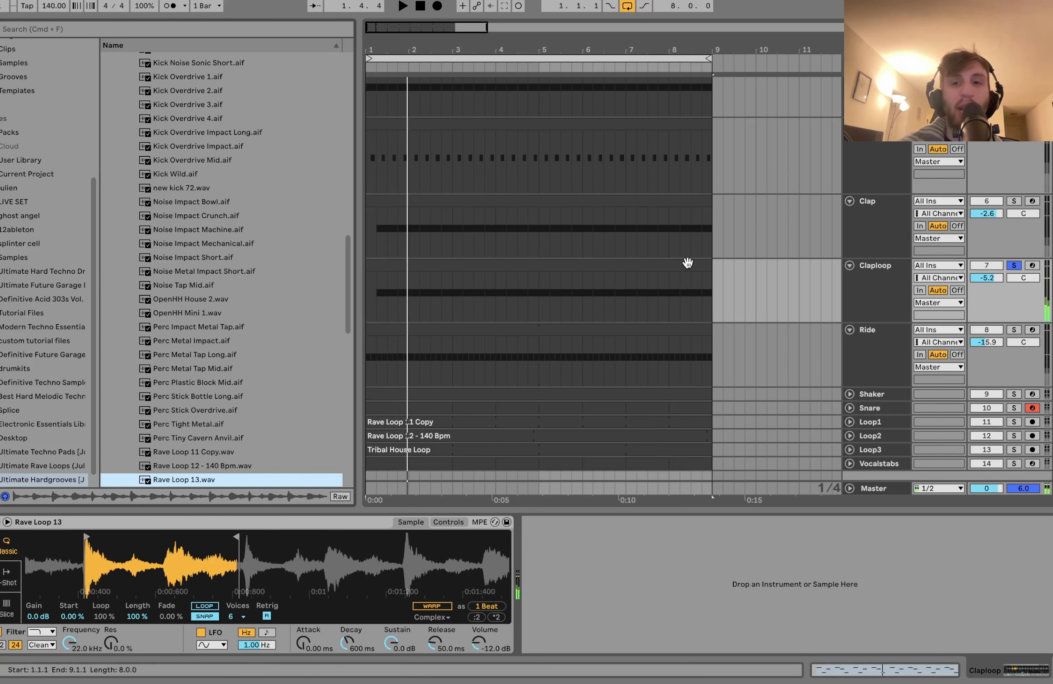
Step: Solo the basses, Kick, Hihat and Clap alongside Claploop and play them together
click(901, 218)
scroll(901, 218, up, 4)
click(1014, 227)
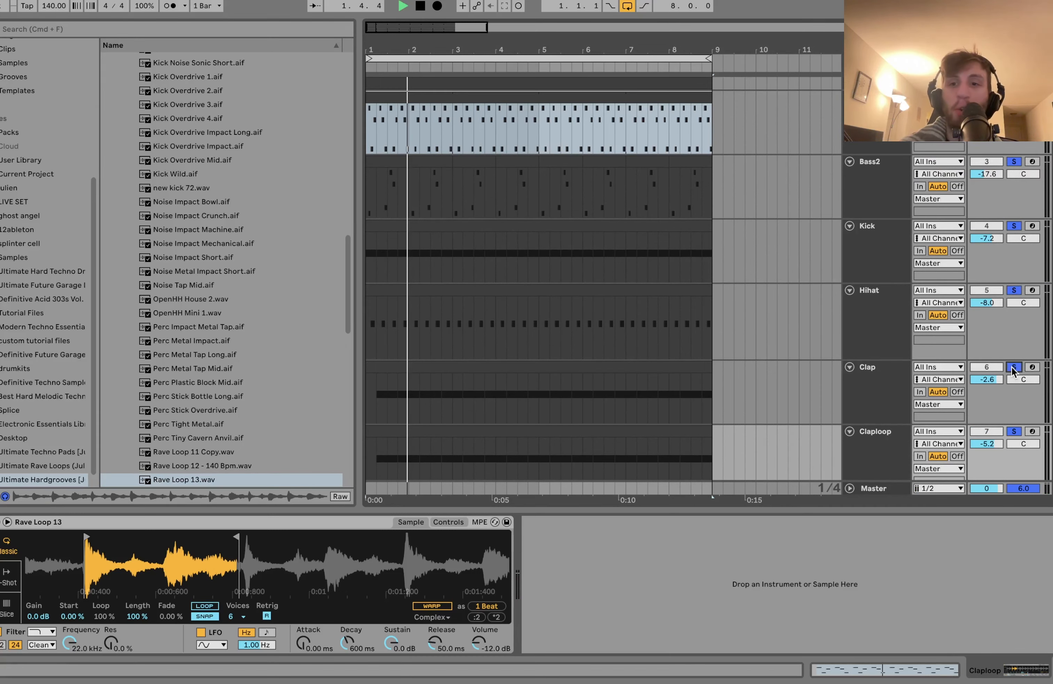
key(space)
scroll(888, 333, down, 5)
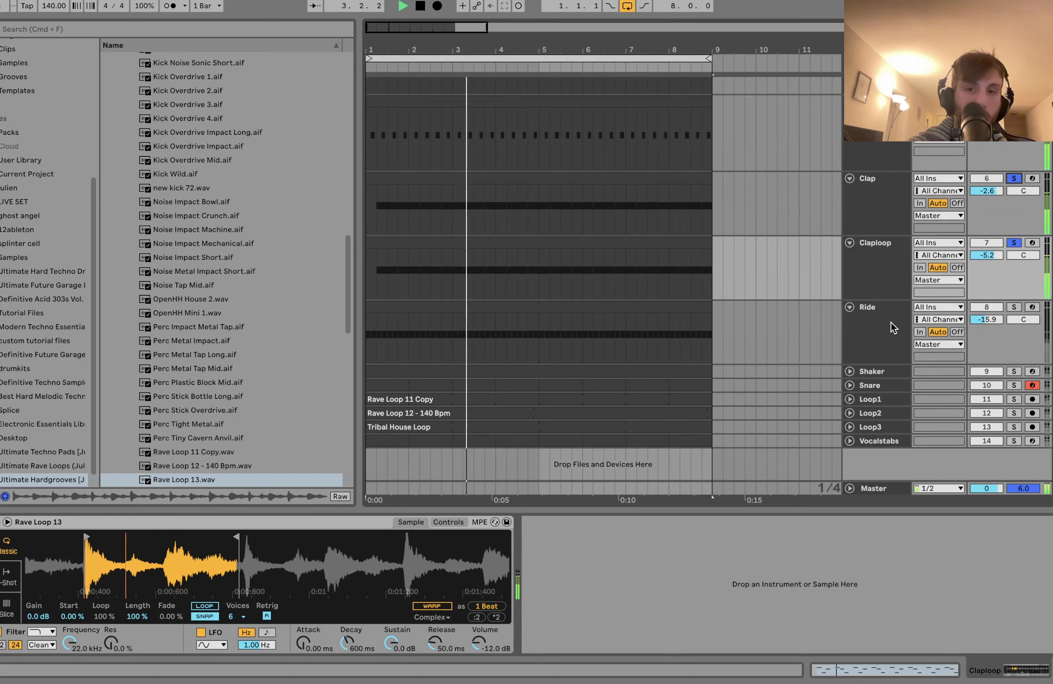
key(space)
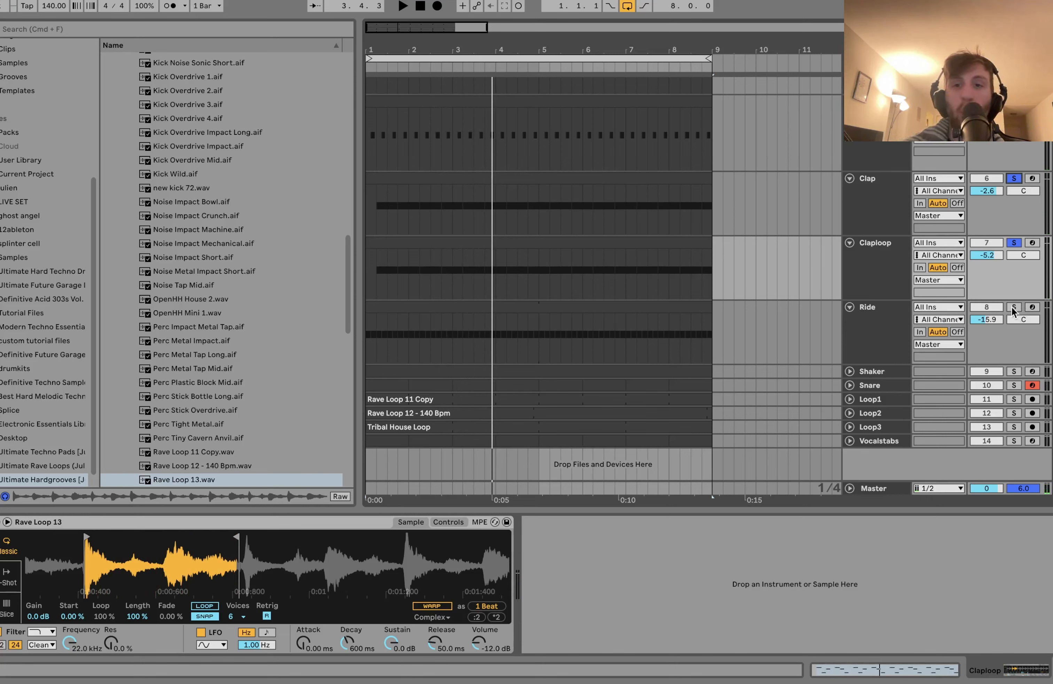
Step: Add the Ride track to the soloed tracks, showing its Ride-909 sampler, and play them together
key(space)
click(996, 307)
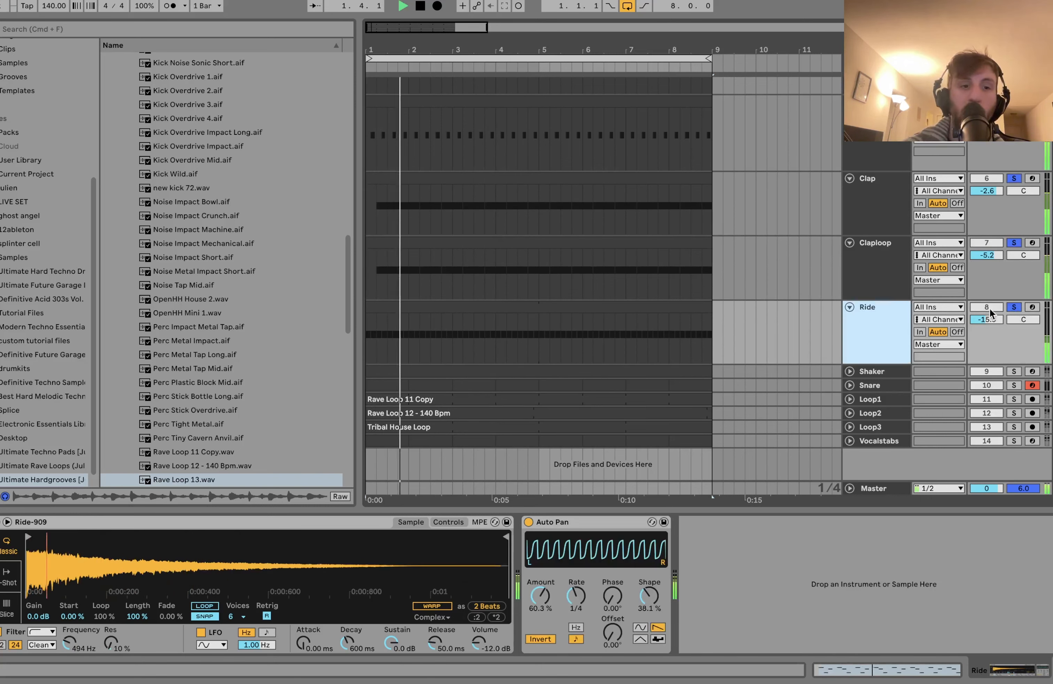
key(space)
Step: Solo Ride on its own, open its MIDI clip and play the C3 note pattern
click(1015, 307)
click(1015, 308)
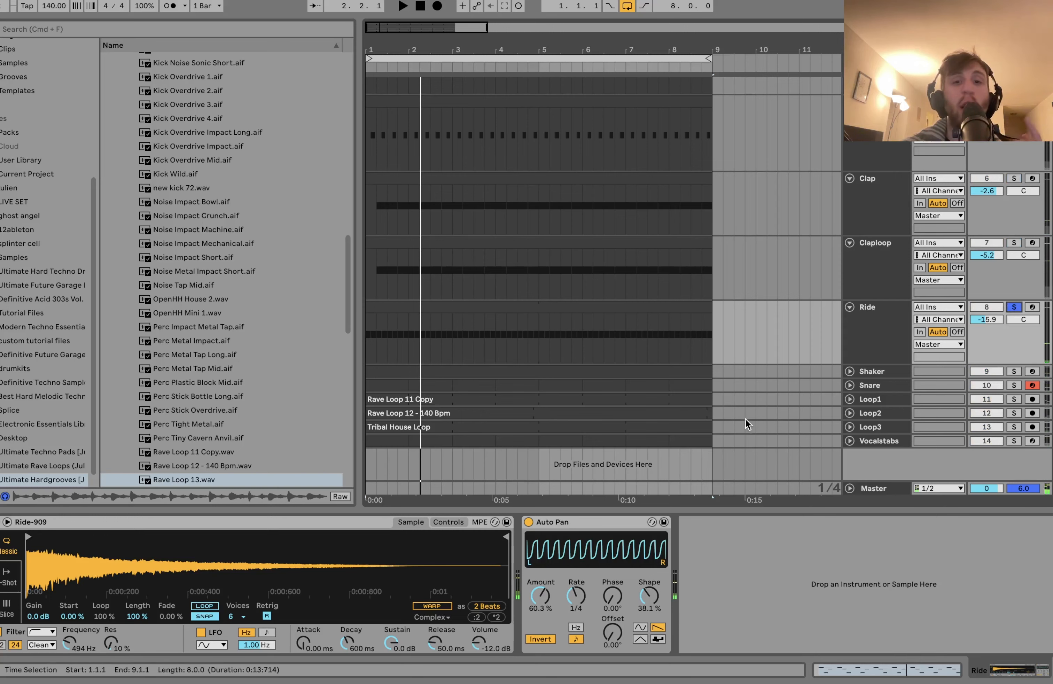
double_click(598, 306)
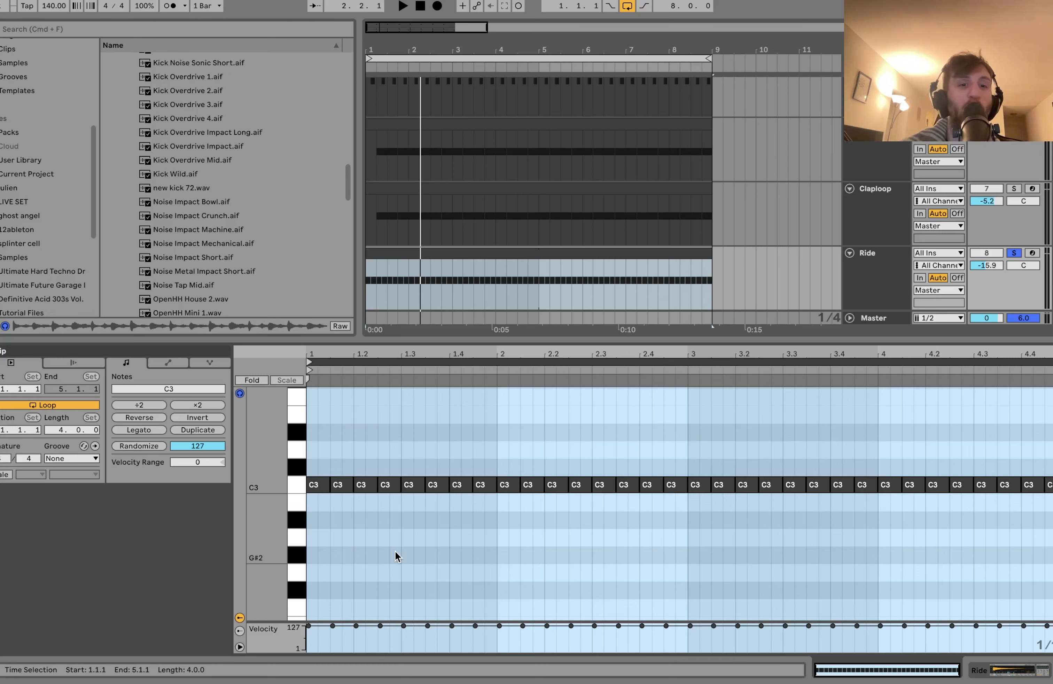
key(space)
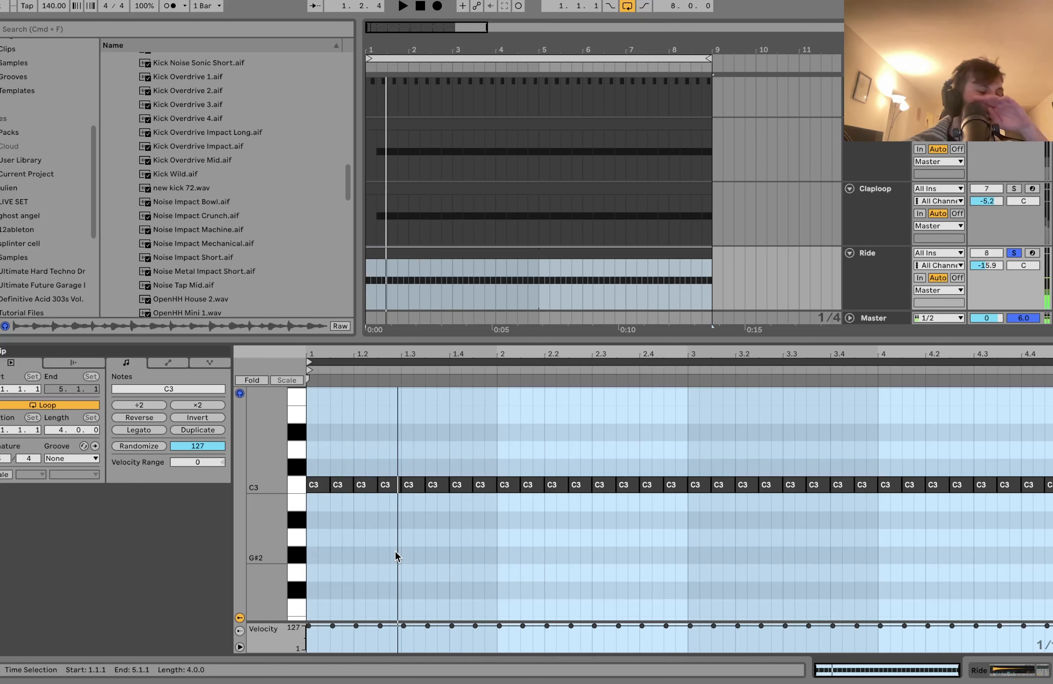
Step: Lower the first Ride note's velocity to 91, duplicate the first two notes across bar 1, and play the alternating velocities
drag(327, 624, 327, 632)
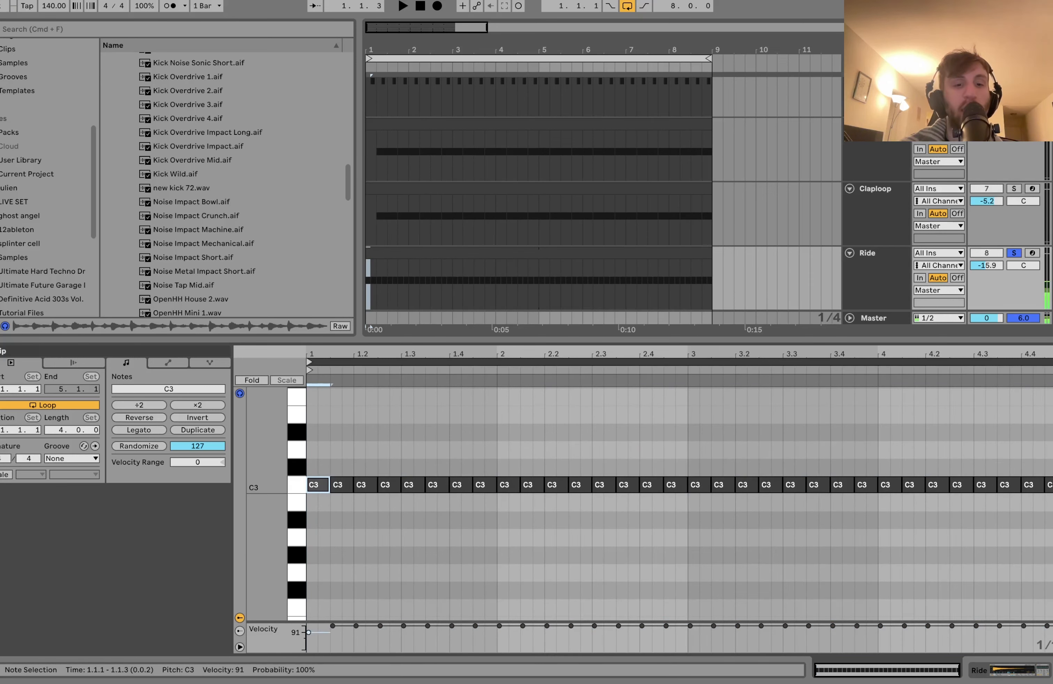
click(340, 466)
drag(341, 467, 314, 507)
key(super+d)
key(super+d)
key(super+d)
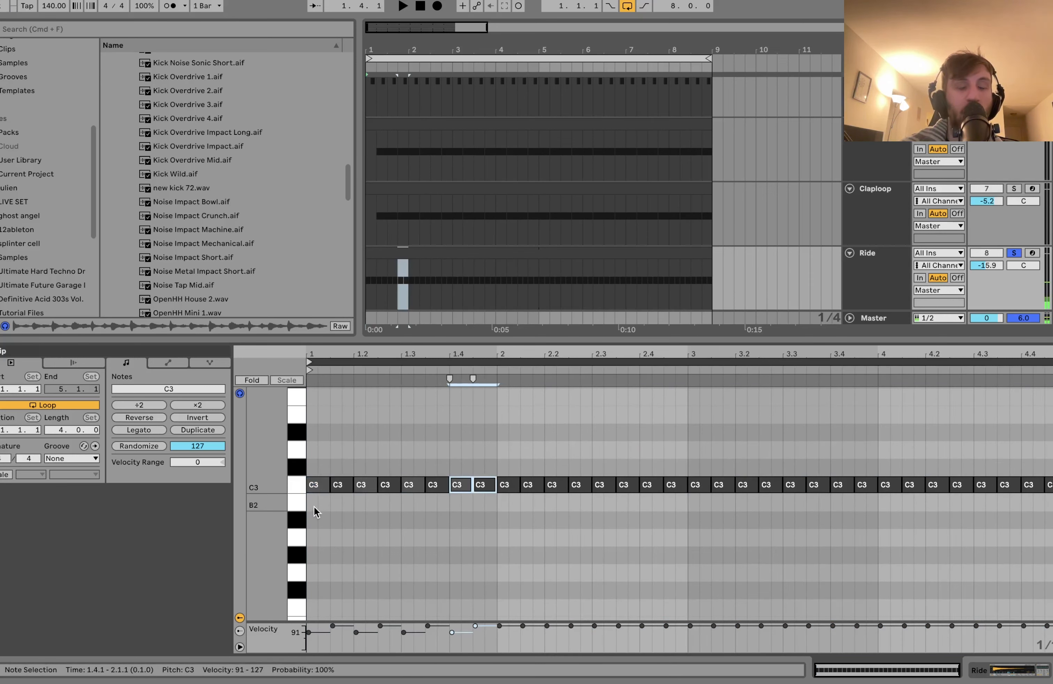
key(space)
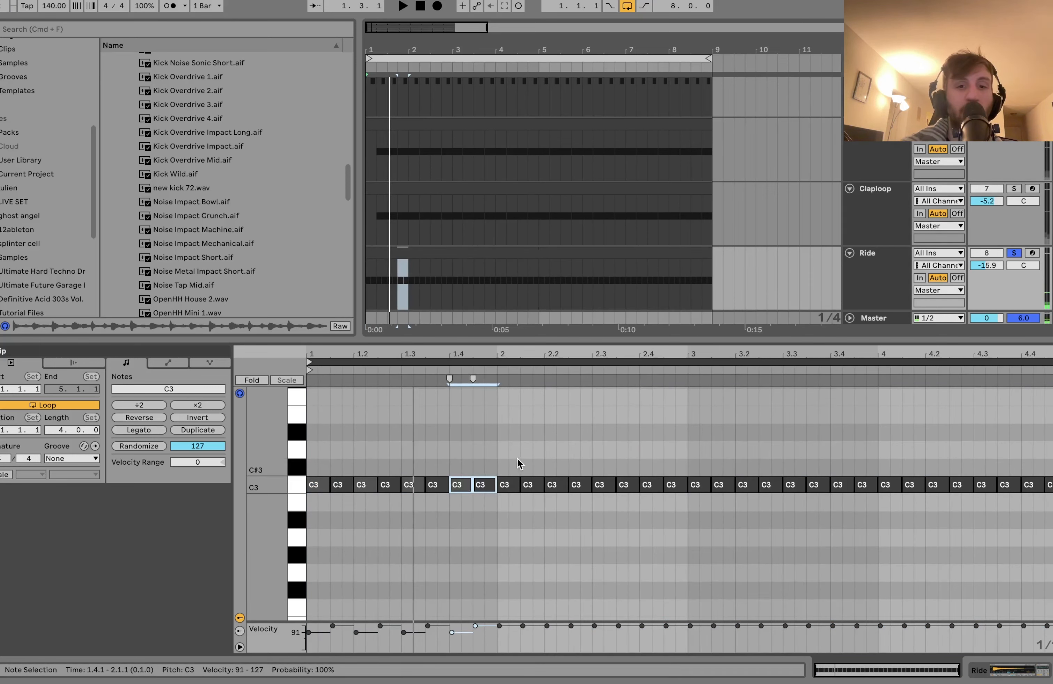
key(space)
Step: Replace bar 1 of the Ride clip with a copy of bar 2's velocity 127 notes and play it
drag(506, 464, 675, 491)
click(322, 479)
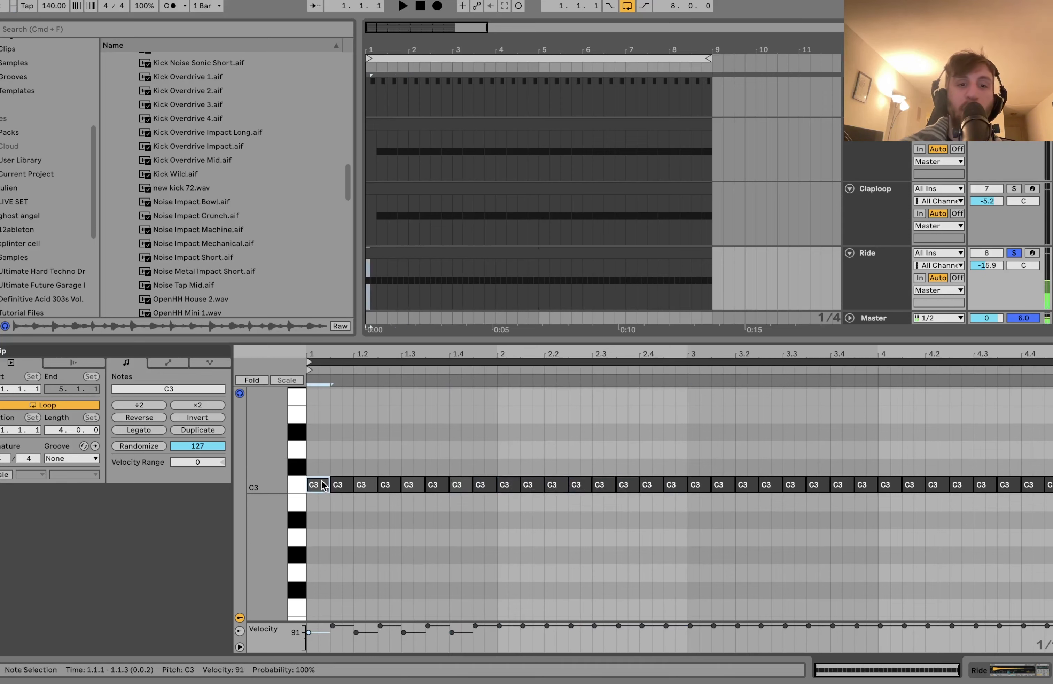
key(super+v)
key(space)
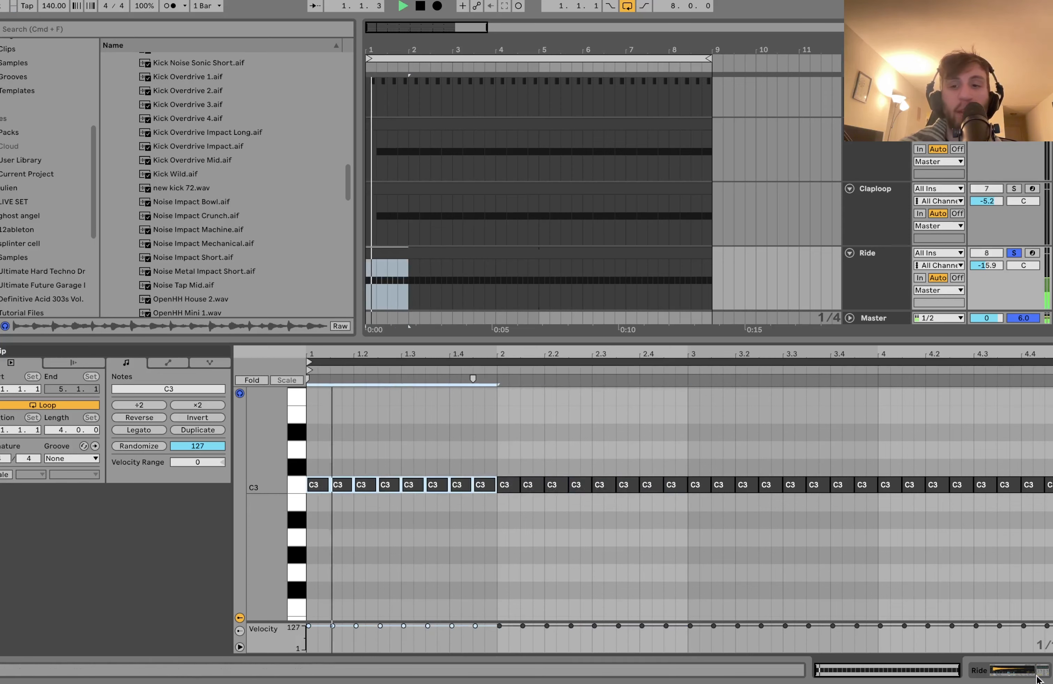
Step: Show Ride's devices with the Ride-909 sampler's filter and envelope controls beside Auto Pan, and play Ride alone
click(1012, 670)
key(space)
click(456, 524)
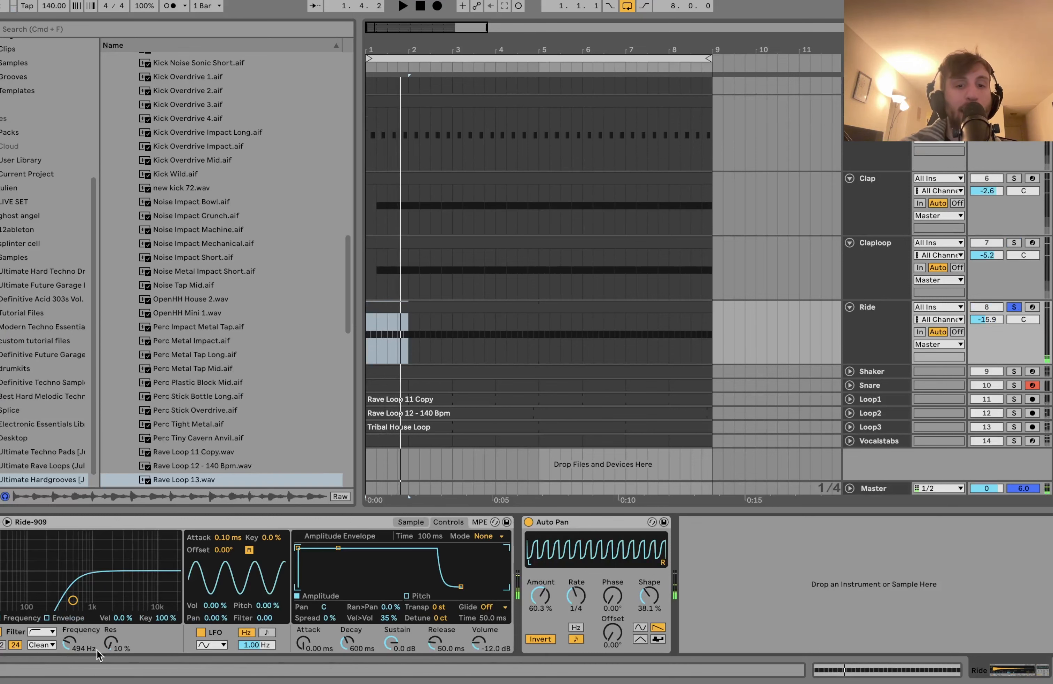
scroll(802, 396, up, 3)
scroll(801, 395, up, 2)
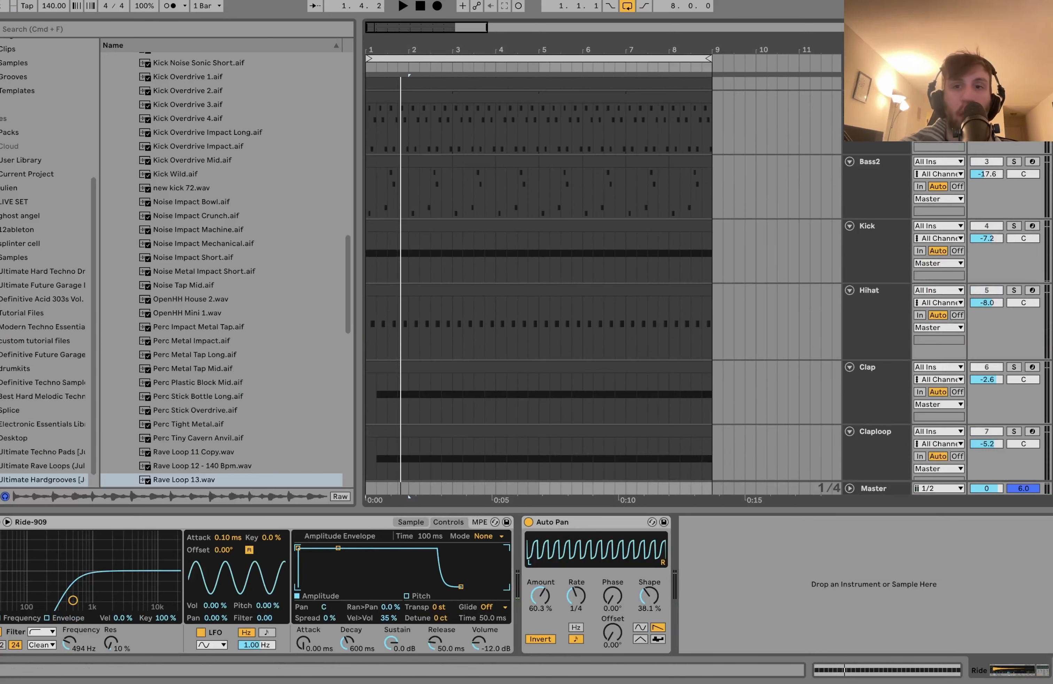
key(space)
scroll(1018, 229, down, 4)
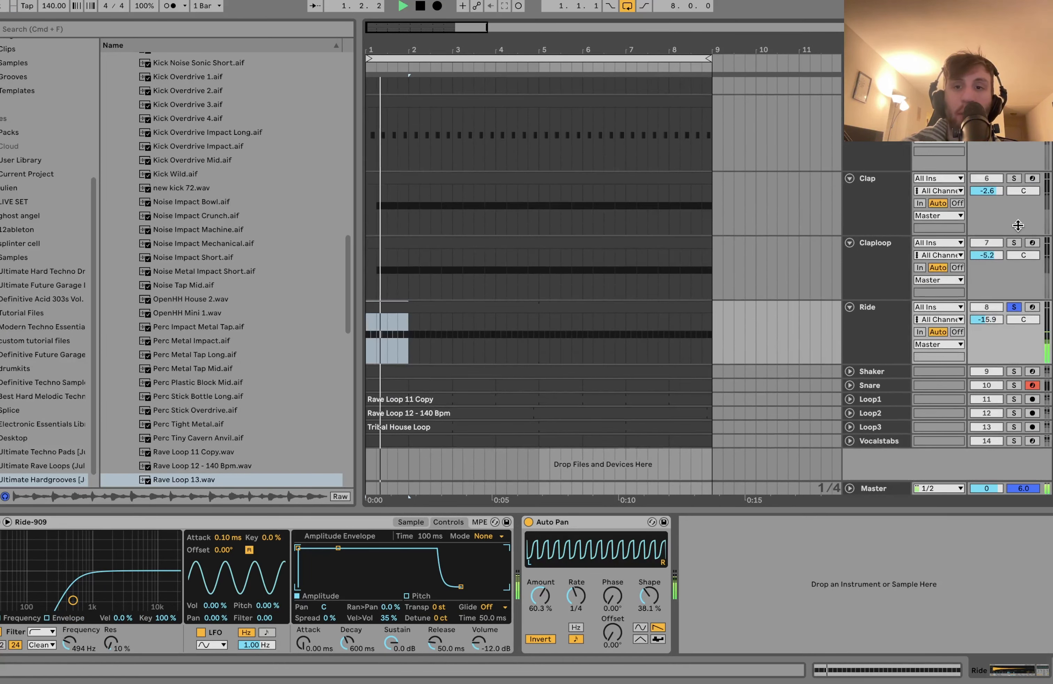
key(space)
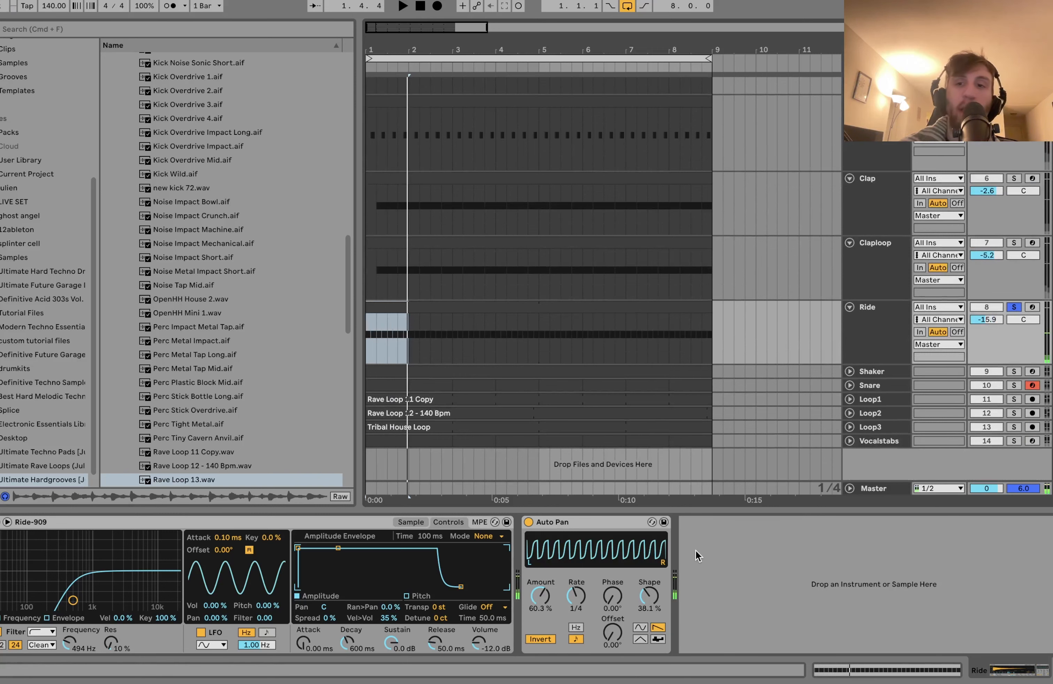
Step: Solo all tracks from Bass1 through Ride and play them together
click(884, 328)
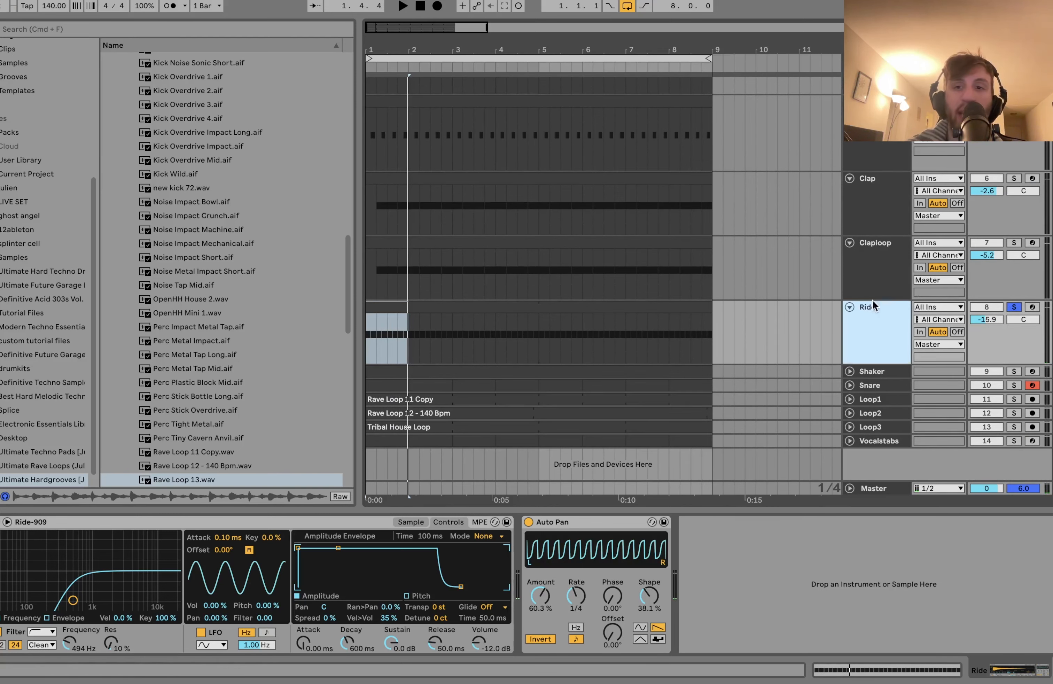
scroll(877, 267, up, 5)
shift+click(888, 144)
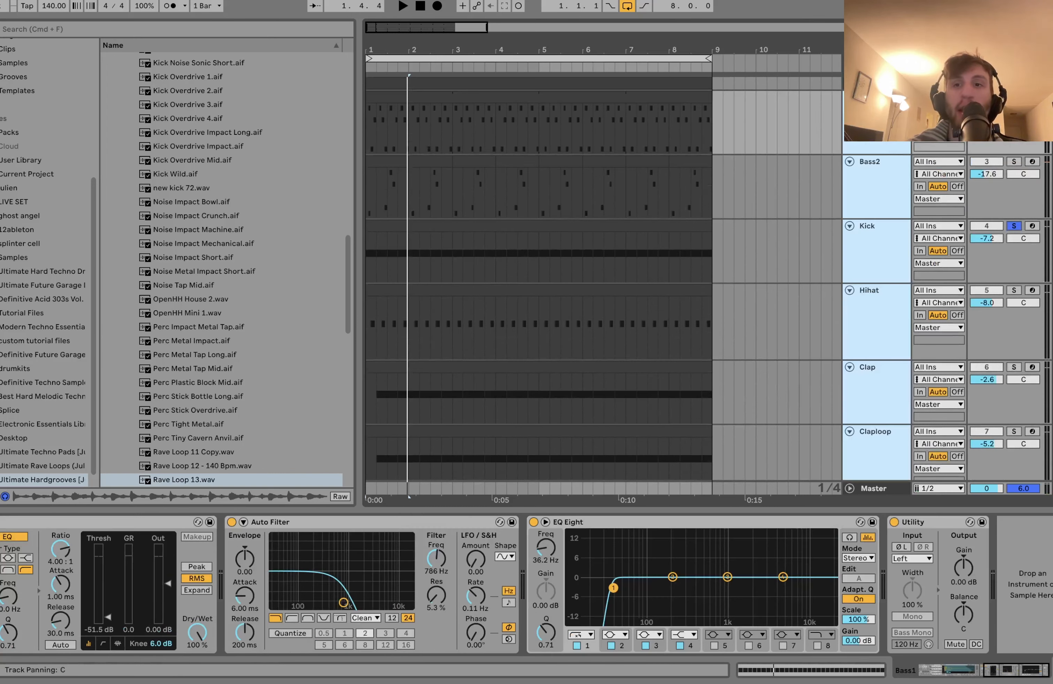
scroll(868, 340, down, 5)
key(space)
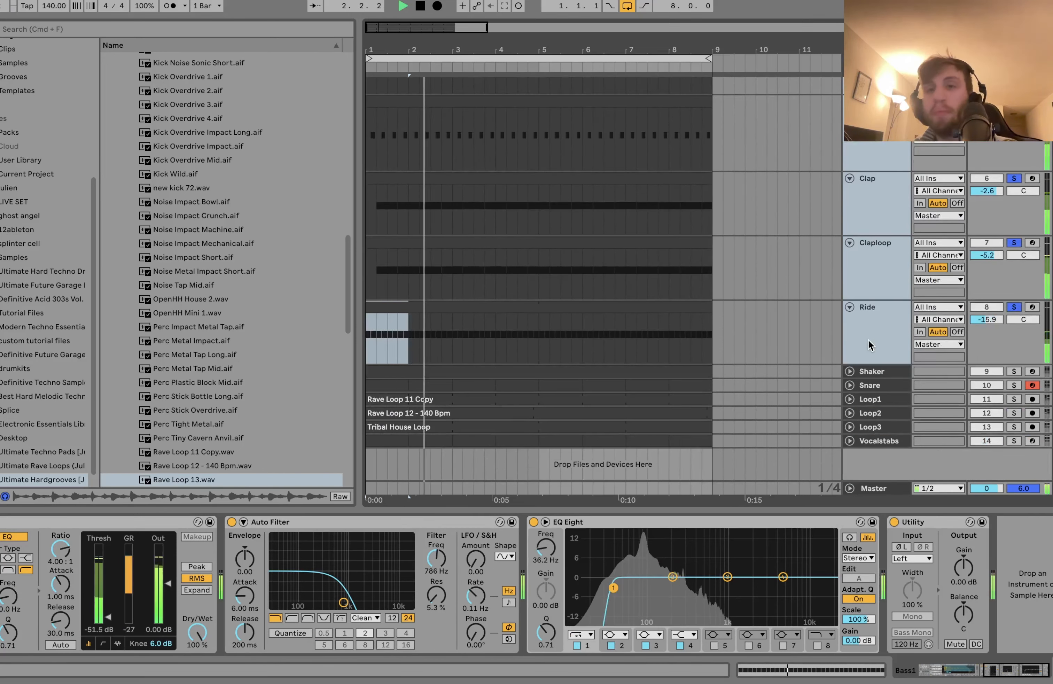
key(space)
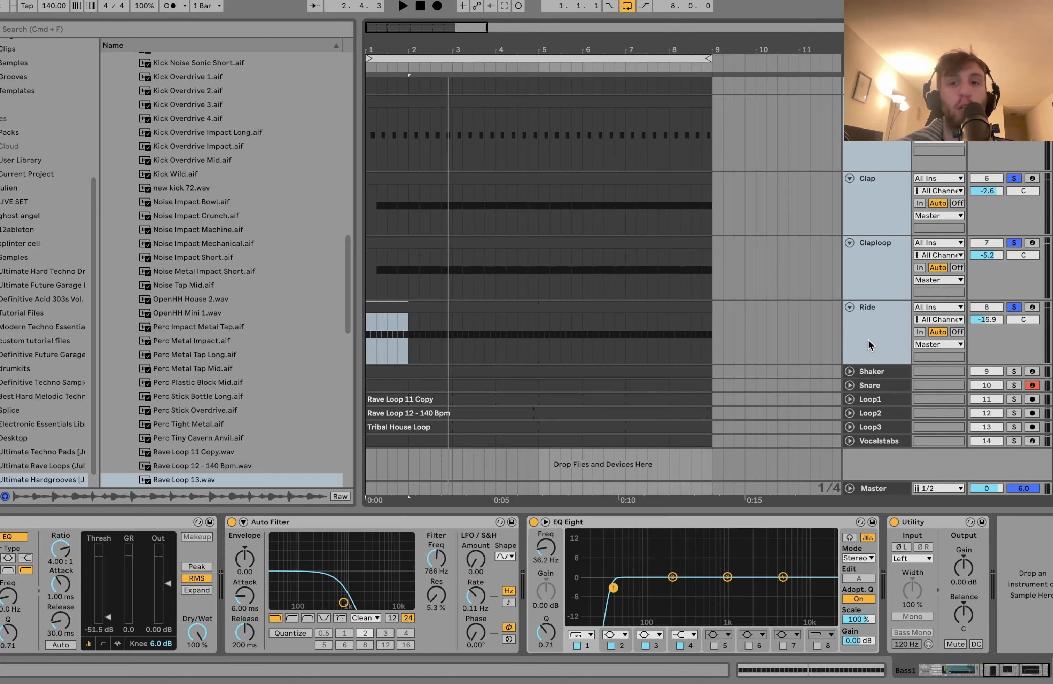
Step: Show the Shaker track's shakez sampler and unfold the Shaker and Snare tracks
scroll(868, 340, up, 3)
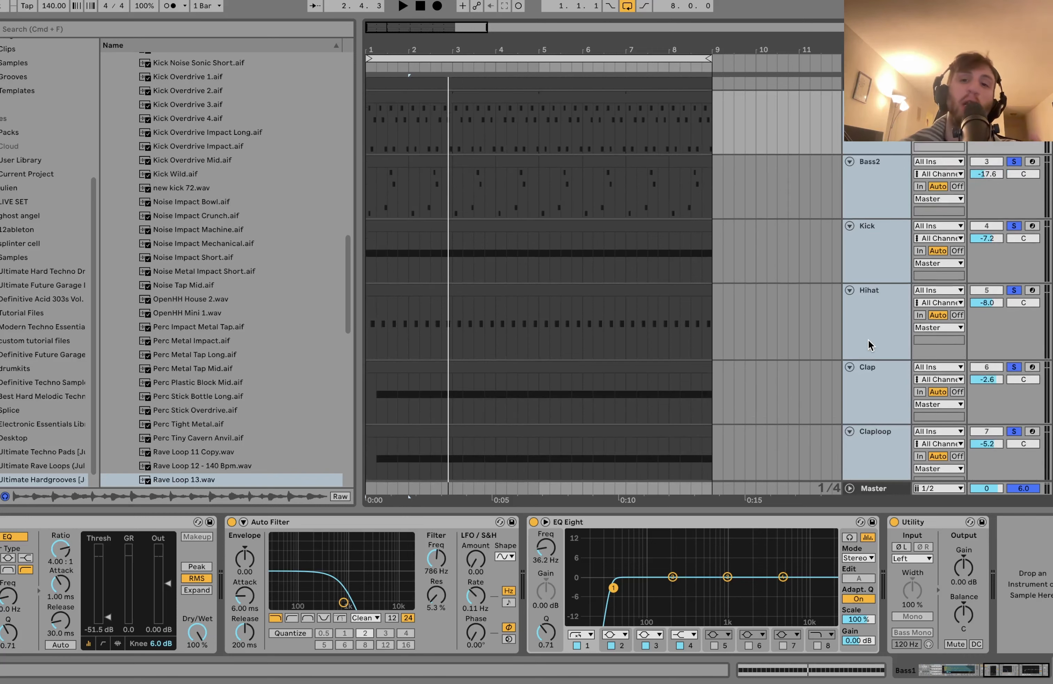
scroll(868, 340, down, 3)
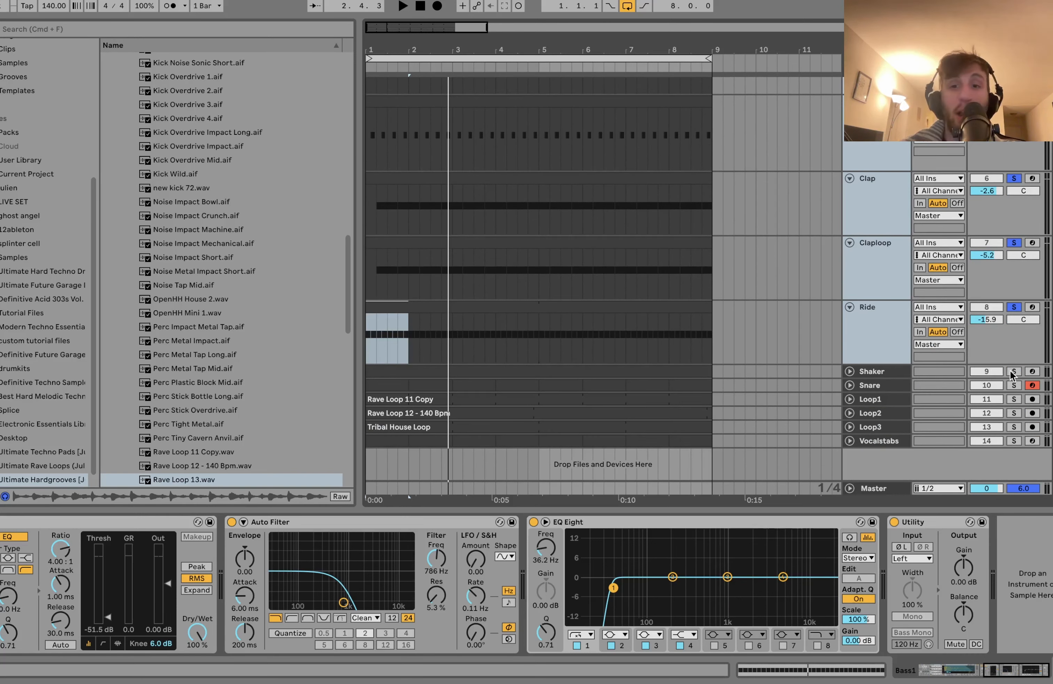
click(879, 371)
click(850, 386)
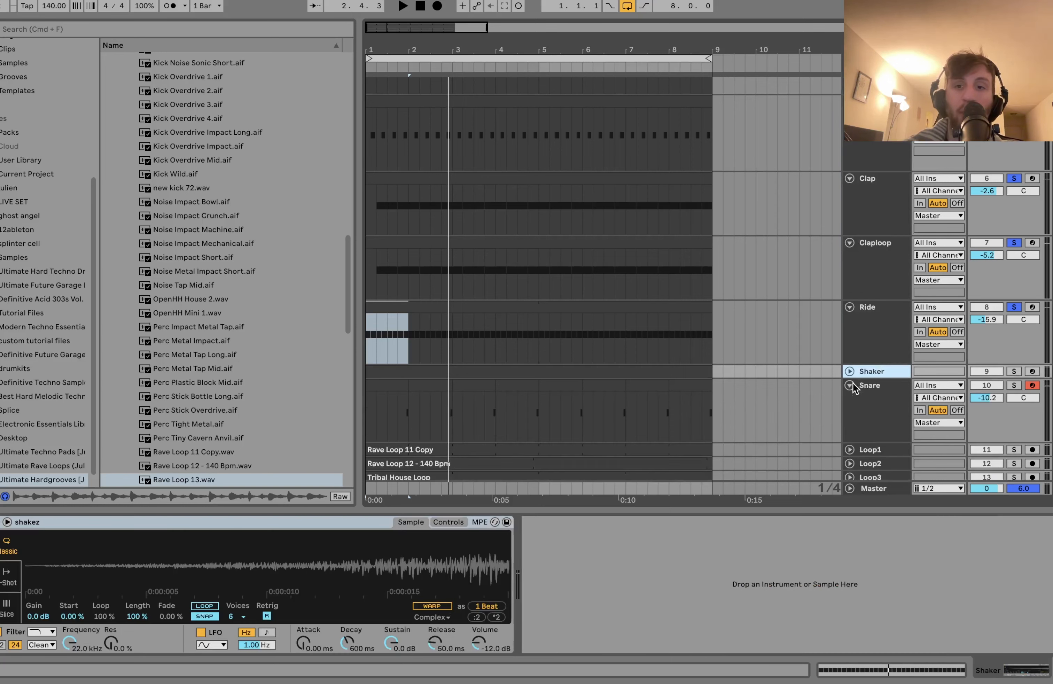
click(850, 372)
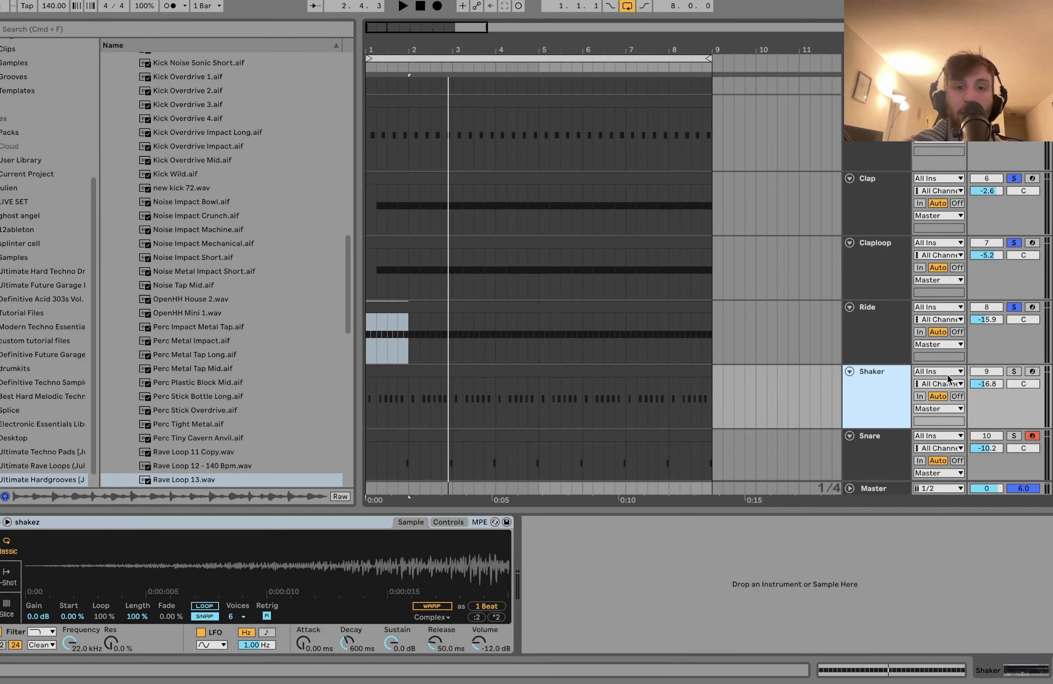
Step: Add Shaker to the soloed tracks and play them together
click(1015, 371)
key(space)
click(900, 388)
scroll(890, 391, down, 3)
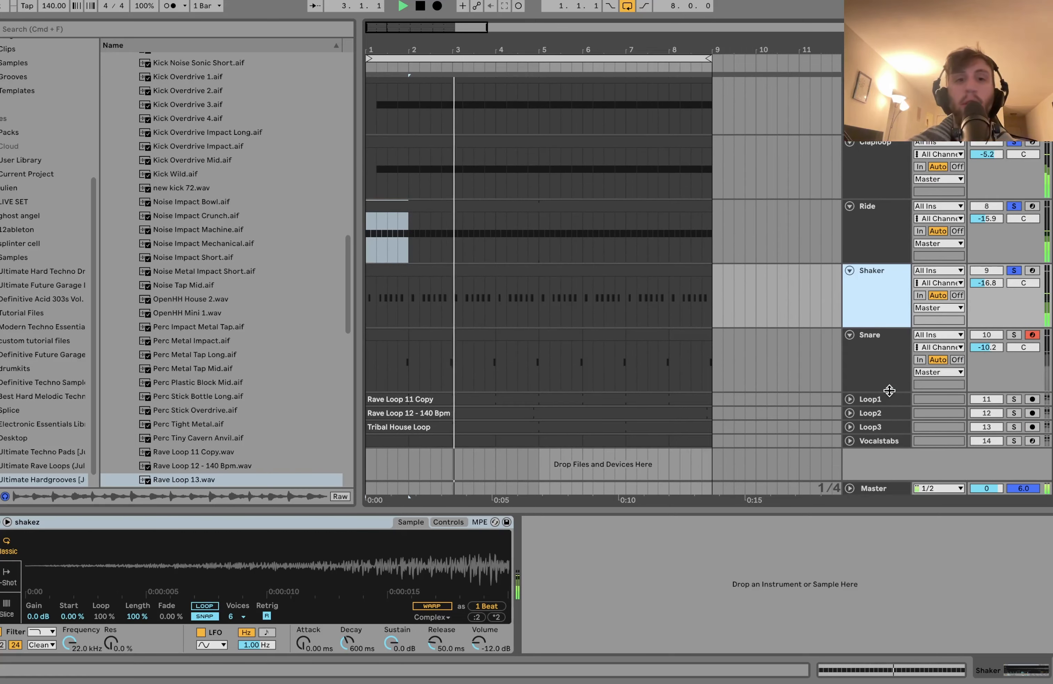
key(space)
Step: Solo Shaker on its own, play it, and briefly listen to it together with Hihat
scroll(1014, 267, up, 3)
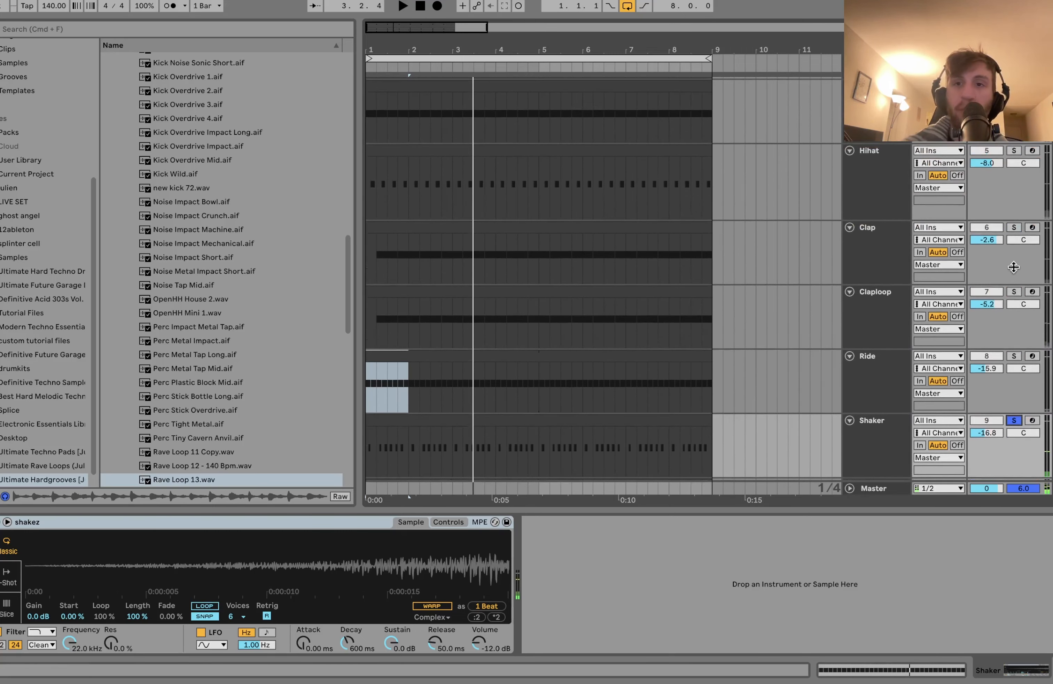
key(space)
scroll(1014, 178, up, 3)
click(1015, 226)
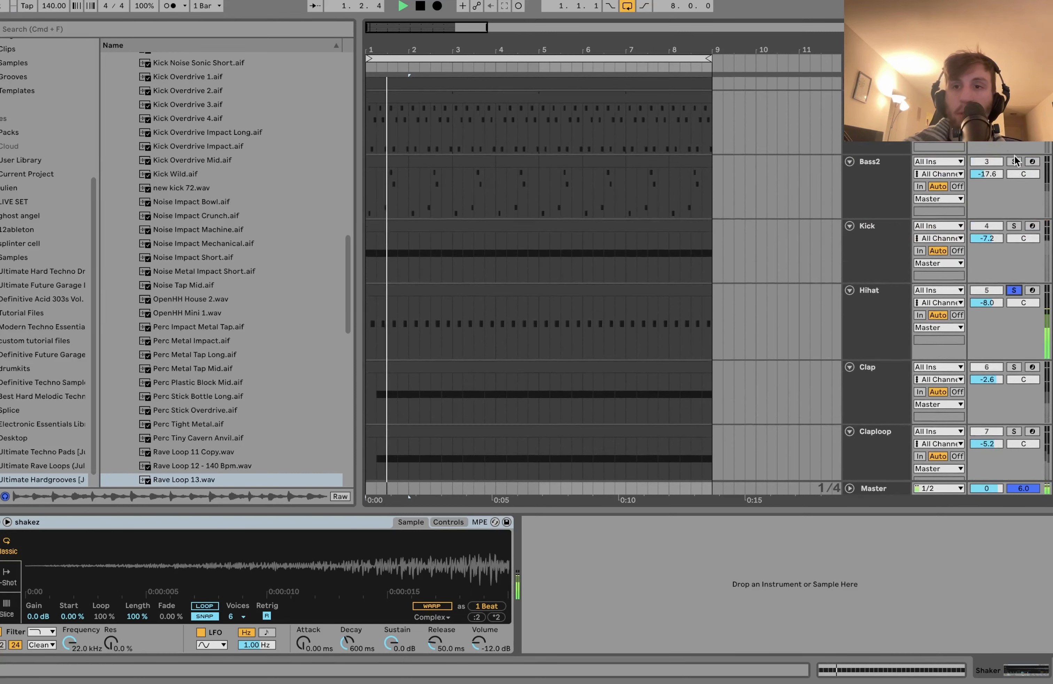
scroll(1016, 229, down, 5)
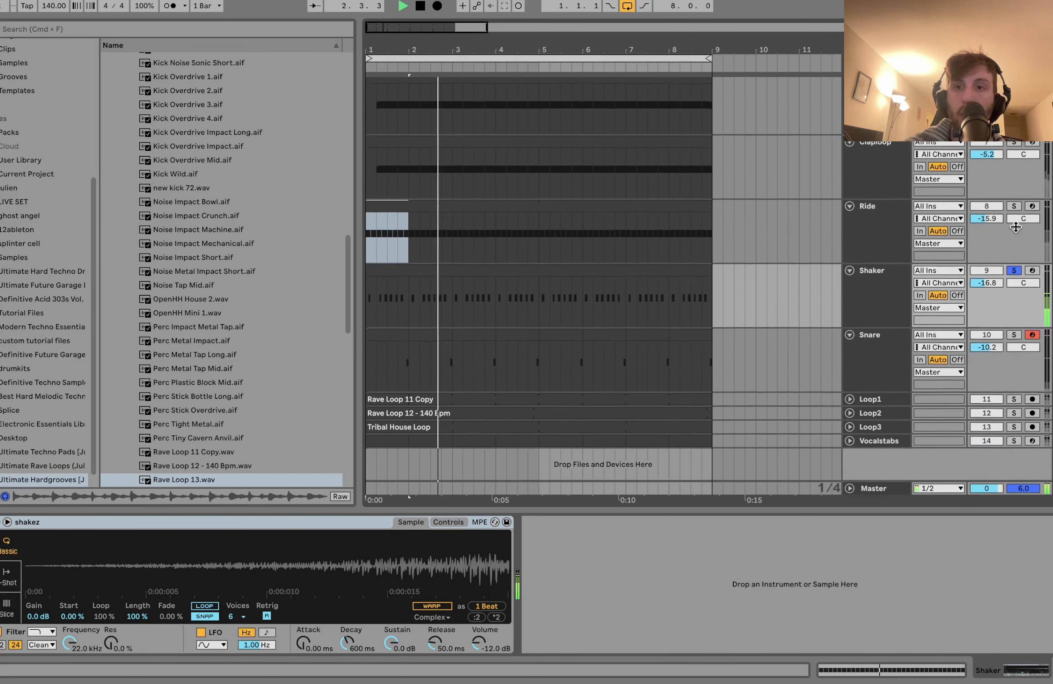
key(space)
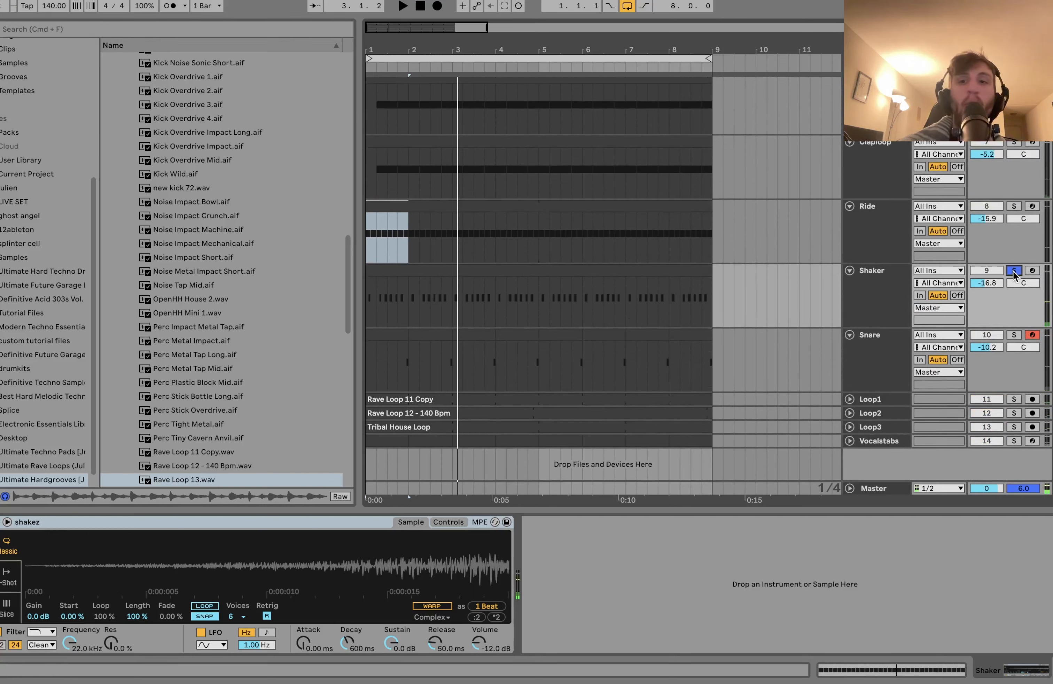
Step: Add Snare to the solo with Shaker, show its snare12 sampler, and play both
click(1014, 335)
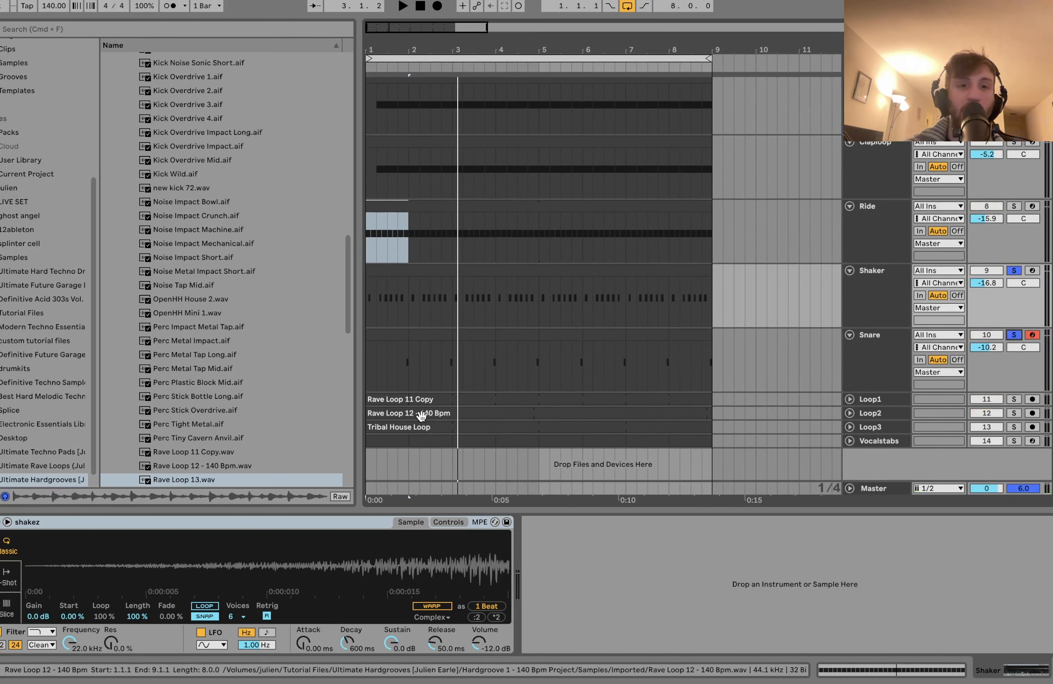
click(865, 368)
key(space)
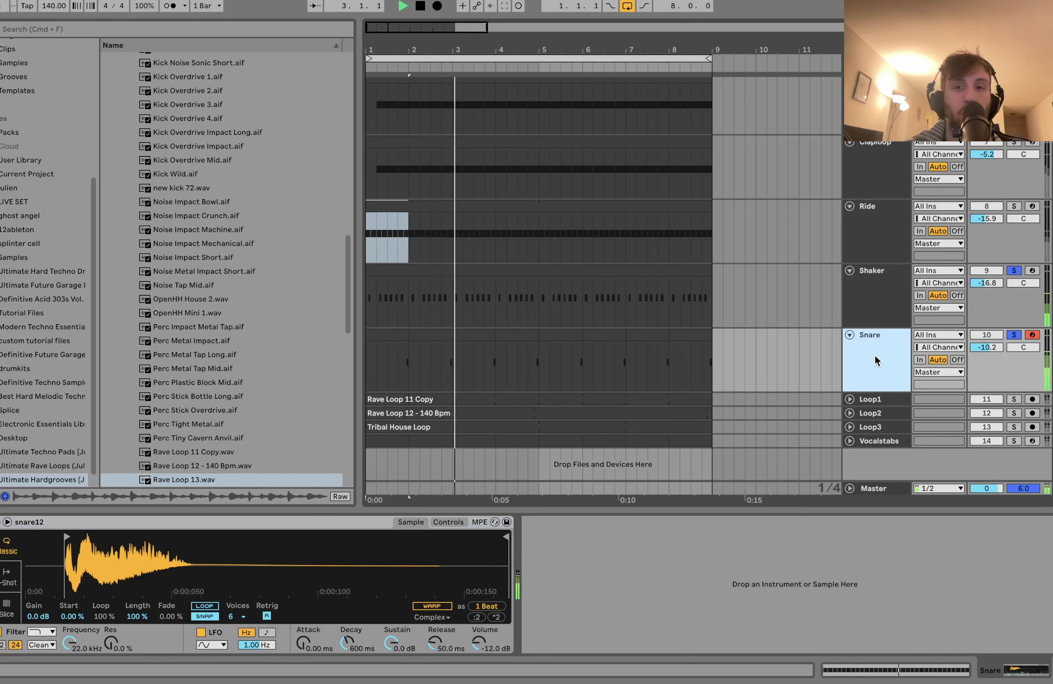
key(space)
Step: Solo all tracks from Bass1 through Snare, play them together, and show Snare's sampler
scroll(883, 357, up, 2)
scroll(887, 365, up, 6)
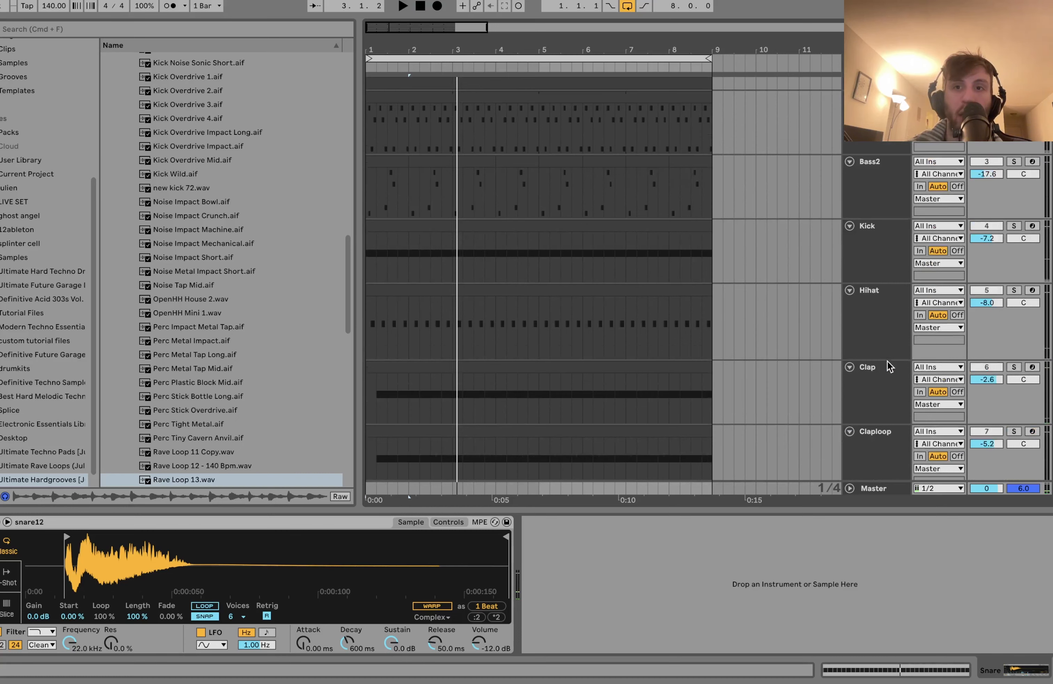
shift+click(884, 131)
key(s)
key(space)
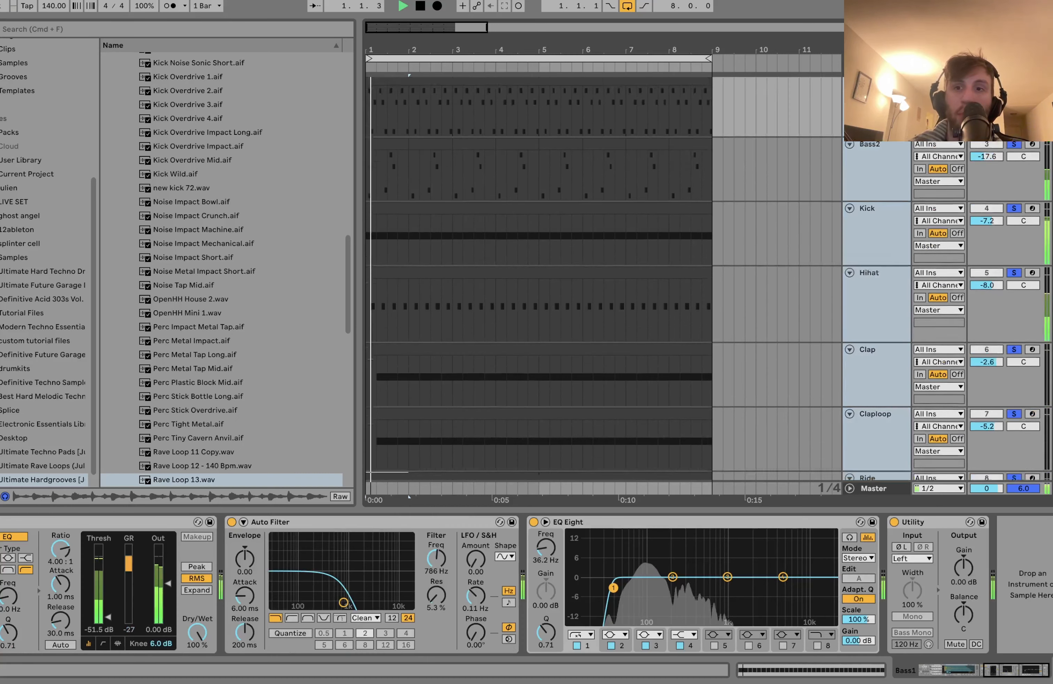
scroll(940, 174, down, 6)
click(887, 382)
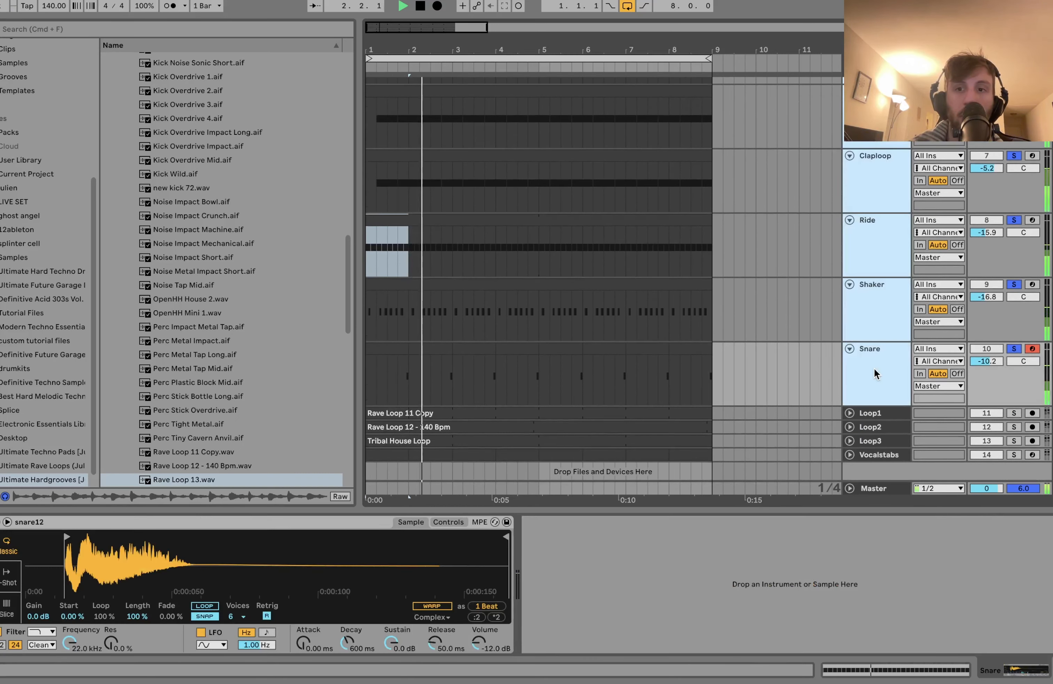
key(space)
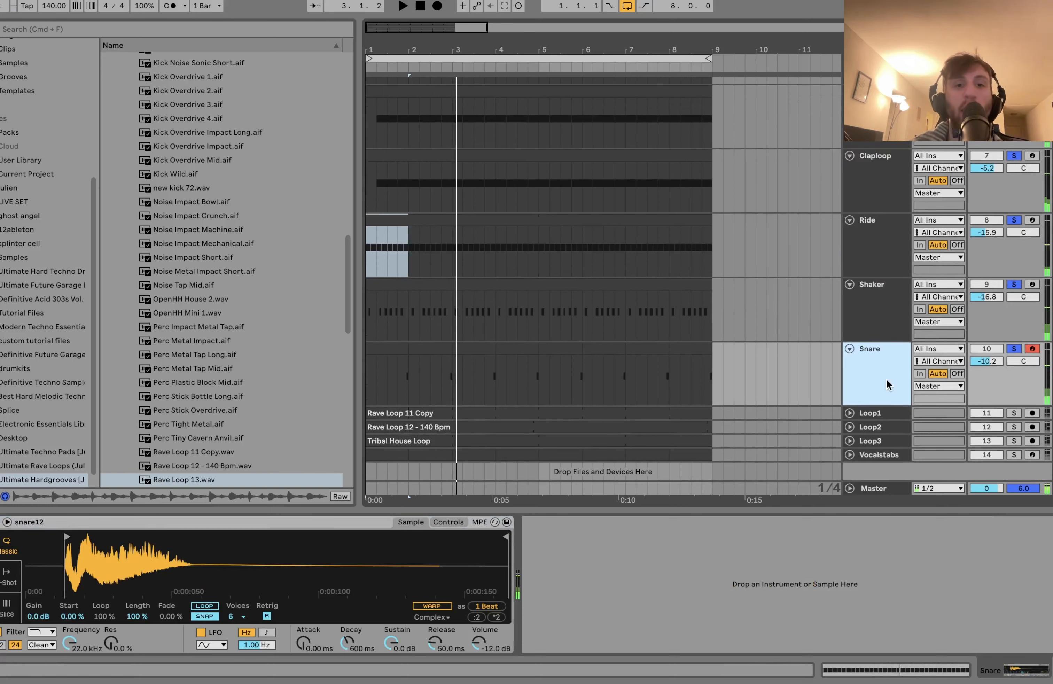
scroll(886, 383, up, 3)
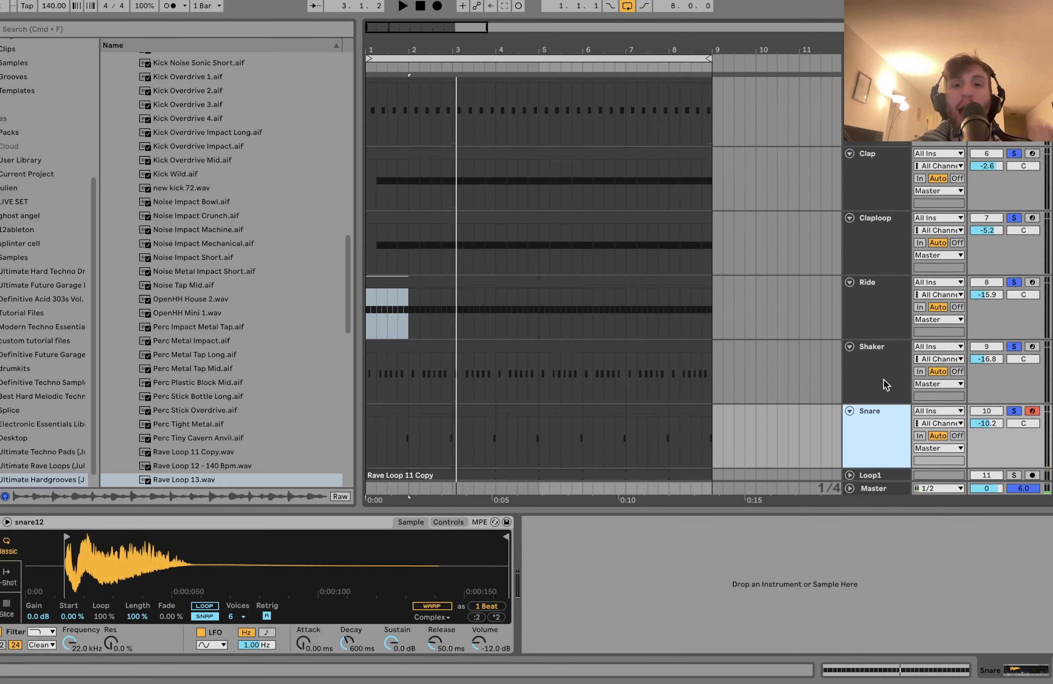
scroll(885, 384, down, 4)
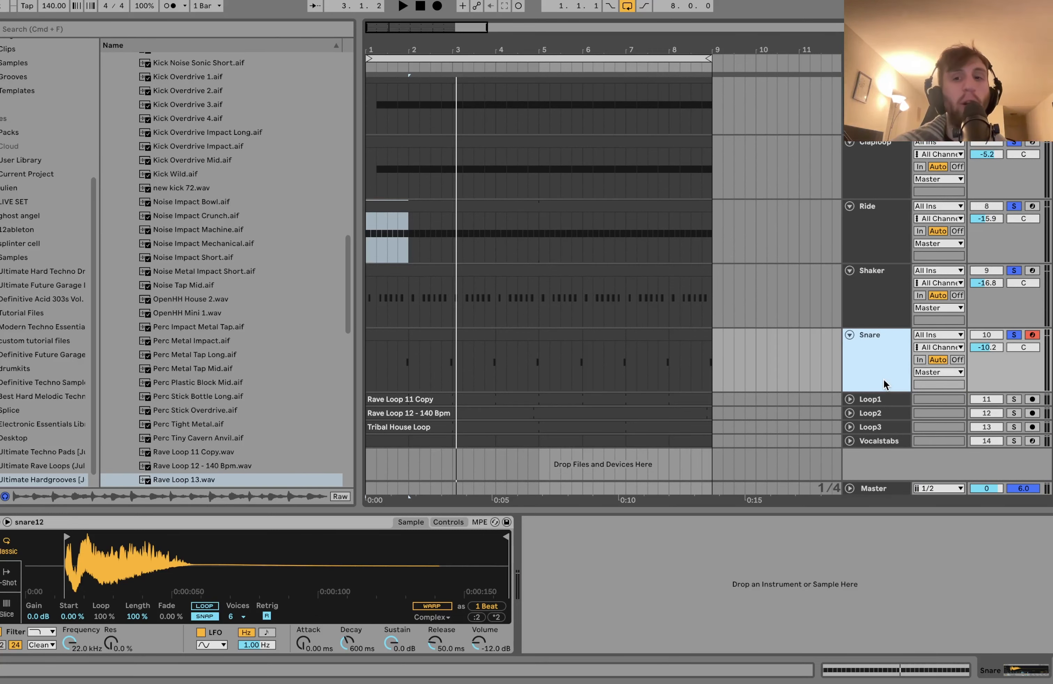
scroll(884, 379, up, 2)
scroll(885, 384, down, 2)
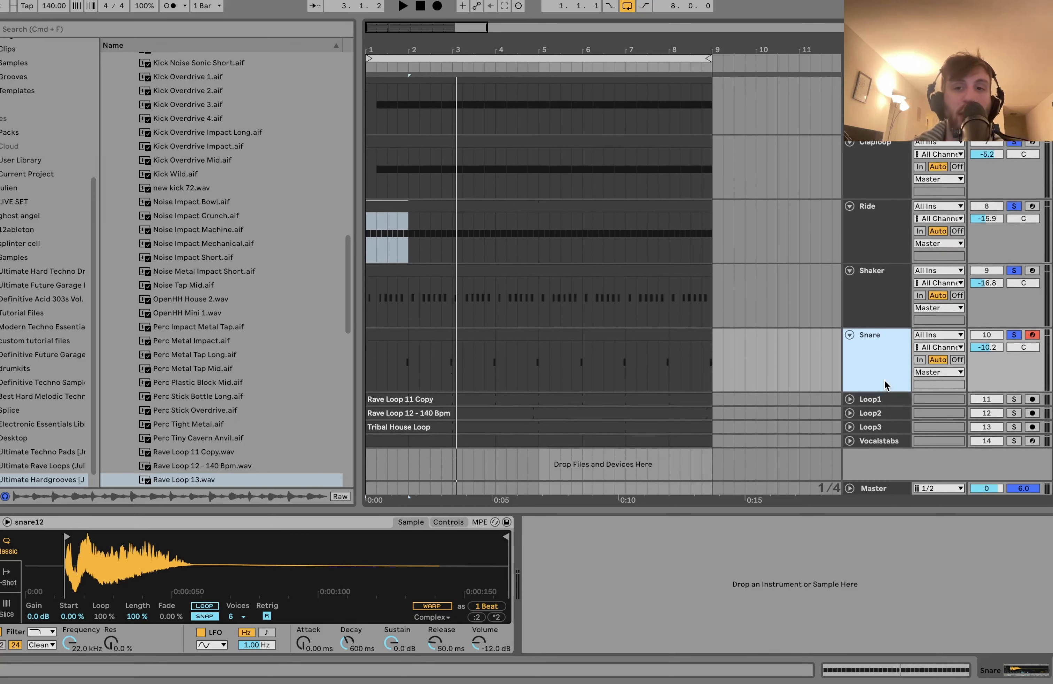
Step: Unfold the Loop1, Loop2 and Loop3 tracks in the arrangement
click(855, 400)
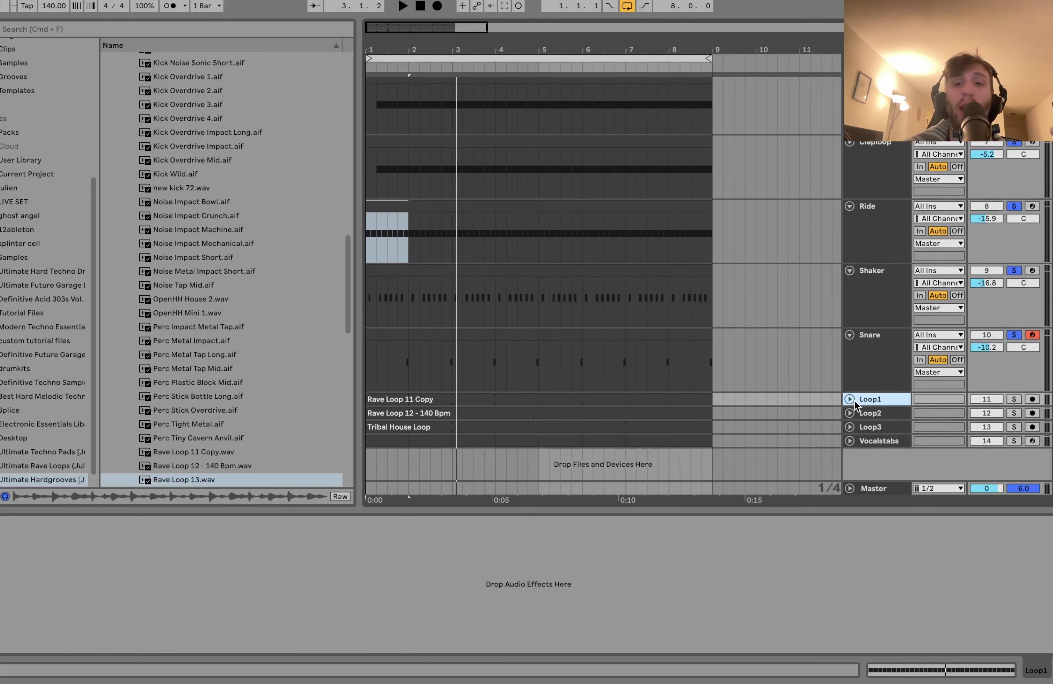
key(u)
scroll(854, 400, down, 4)
key(Down)
key(u)
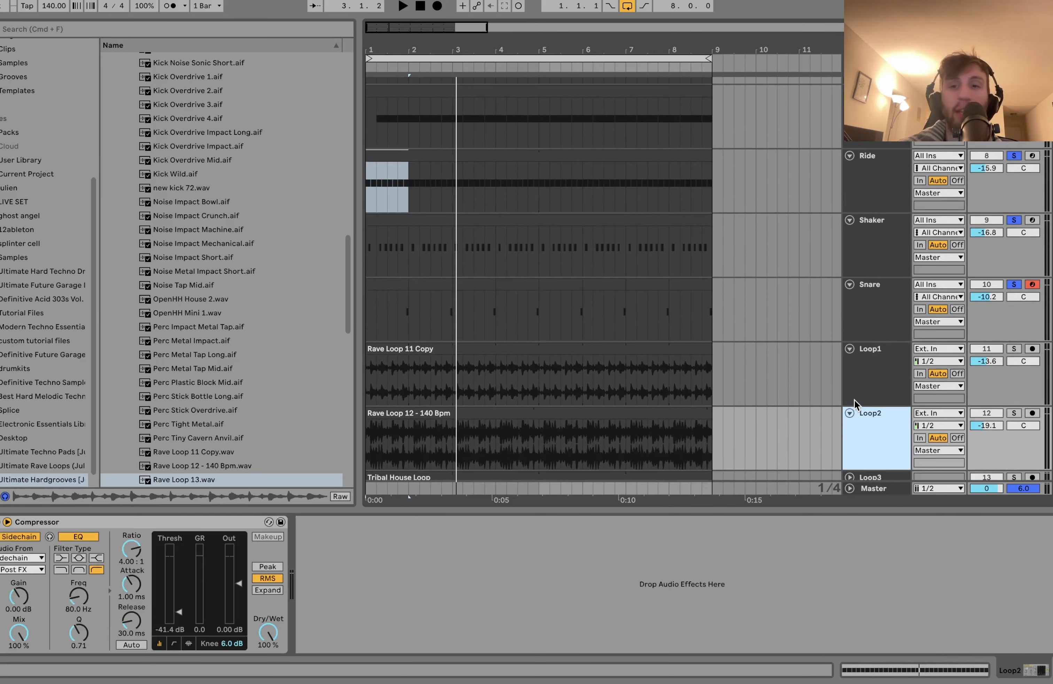
key(Down)
key(u)
scroll(854, 400, down, 7)
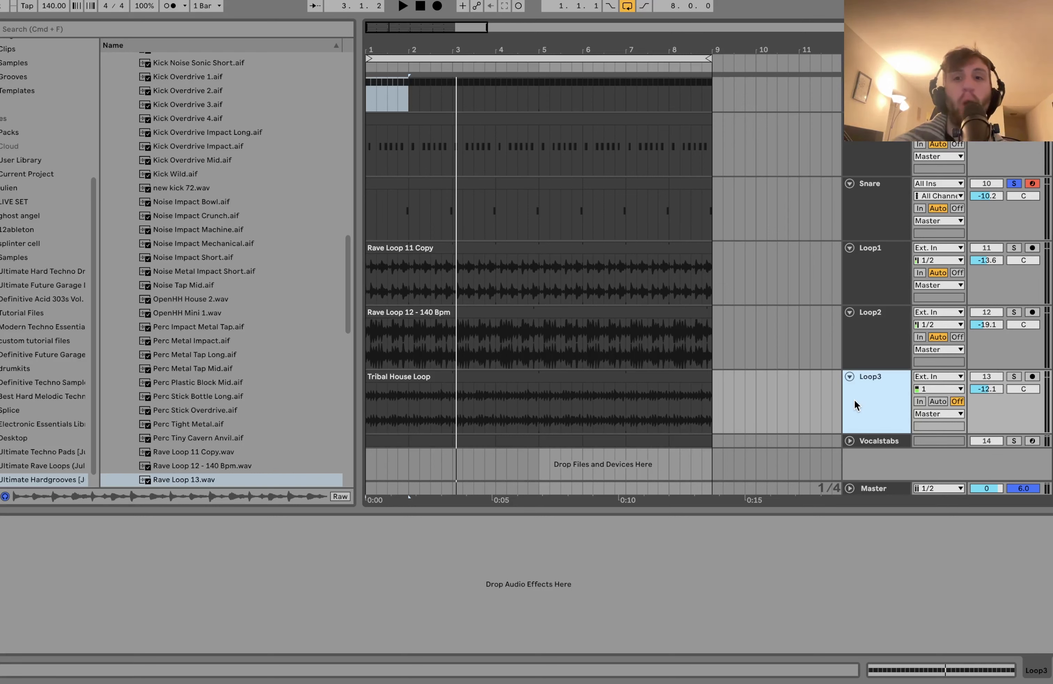
Step: Solo Loop1, Loop2 and Loop3 together and play them from the start
scroll(878, 288, up, 12)
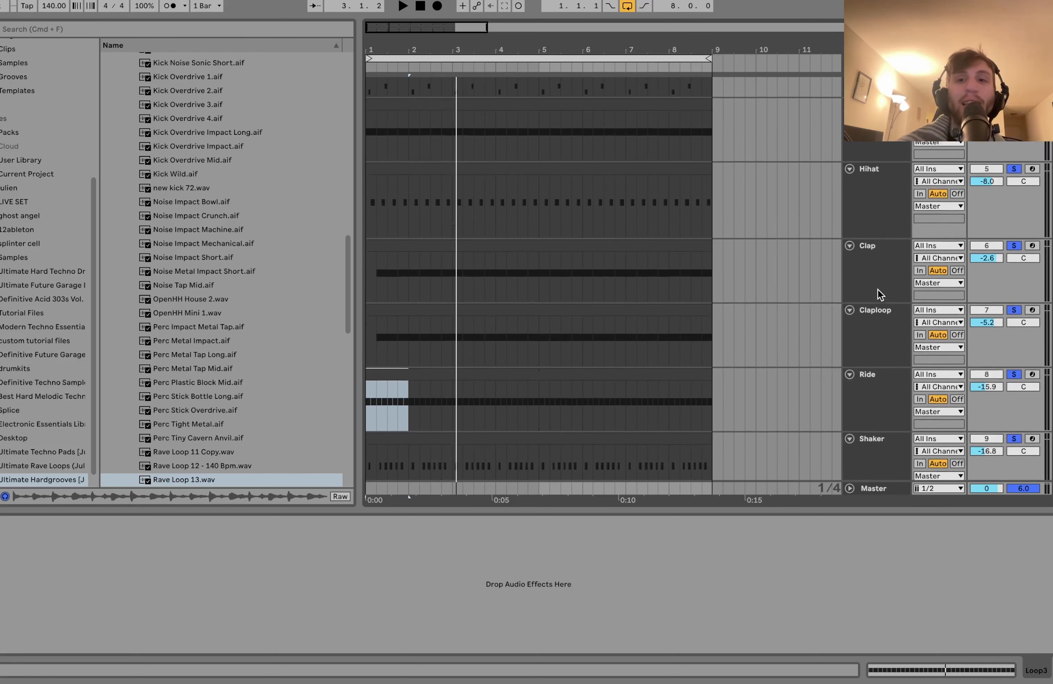
scroll(878, 289, down, 12)
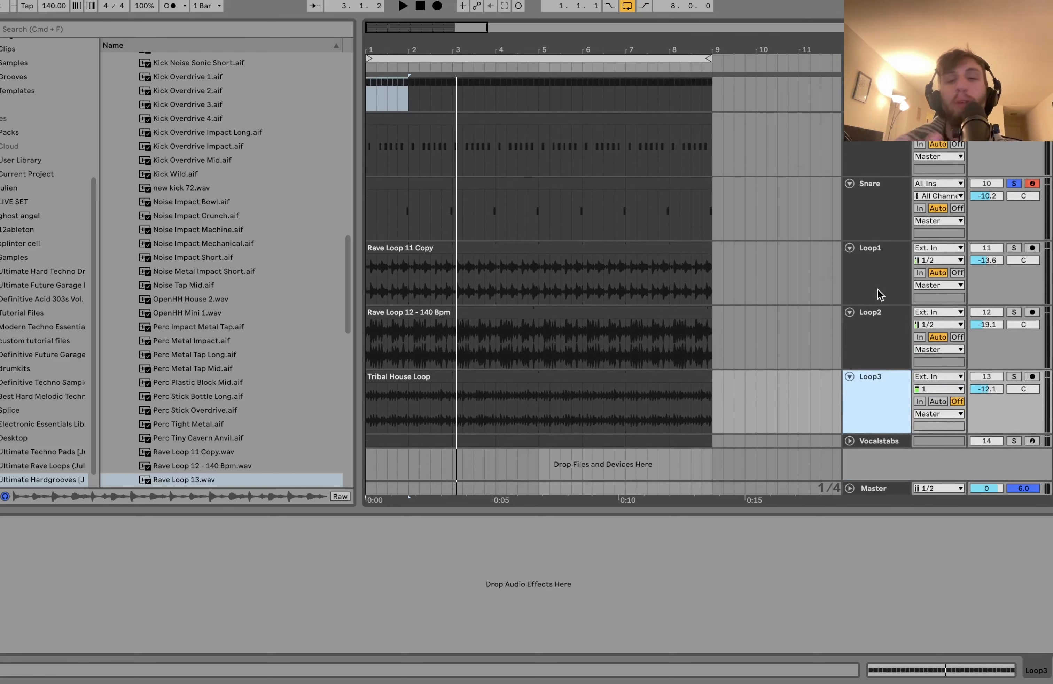
scroll(877, 289, up, 10)
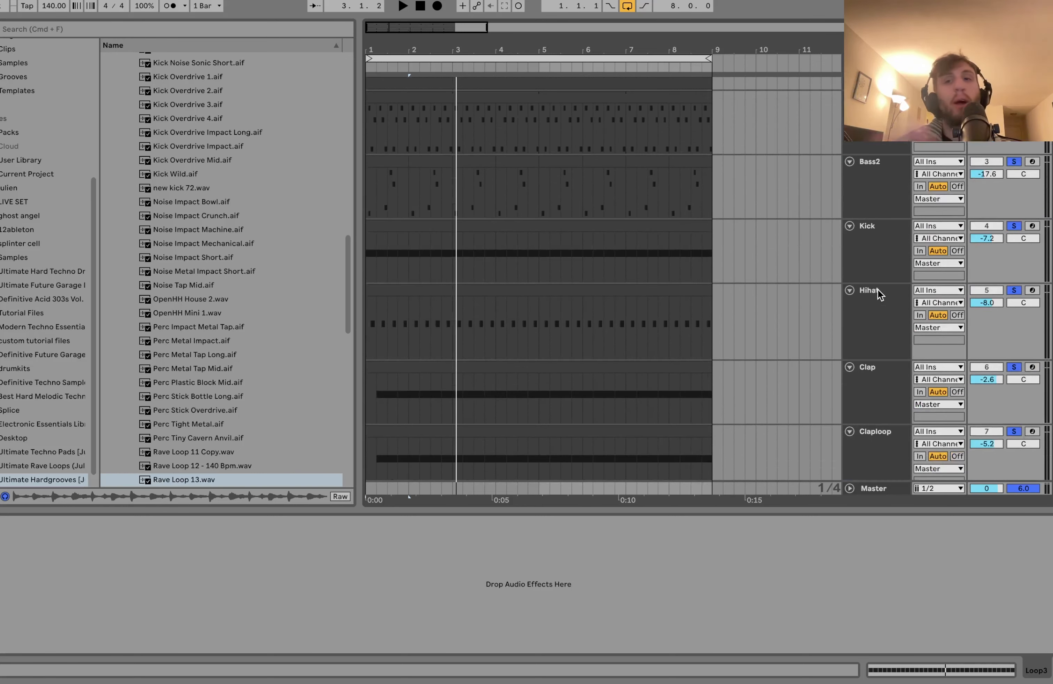
scroll(877, 289, down, 10)
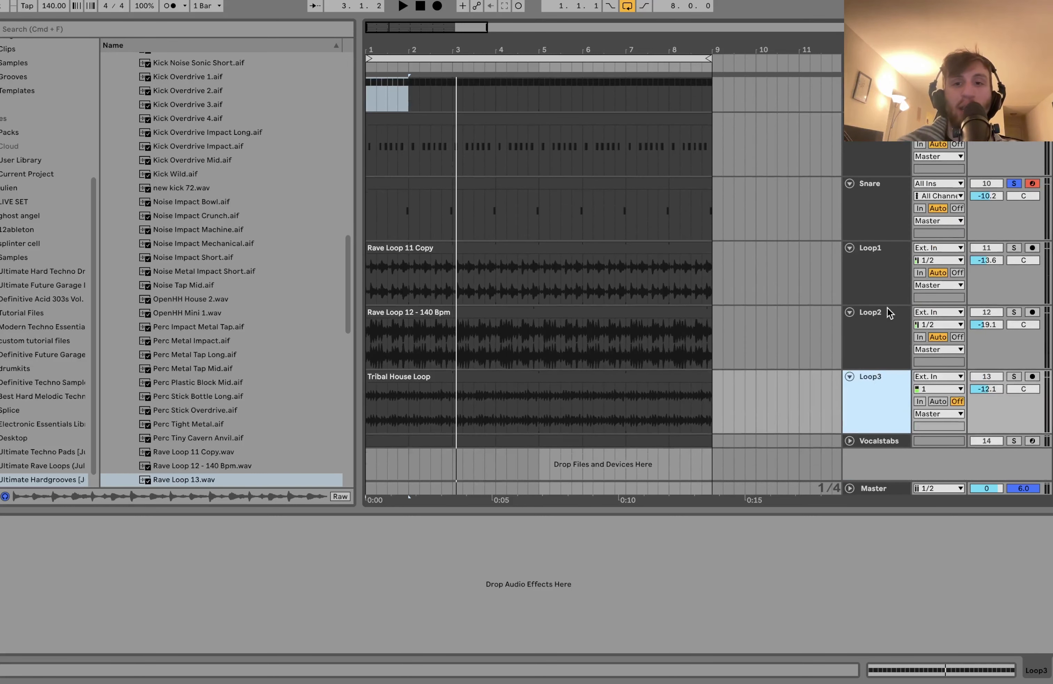
shift+click(893, 279)
key(space)
click(1017, 248)
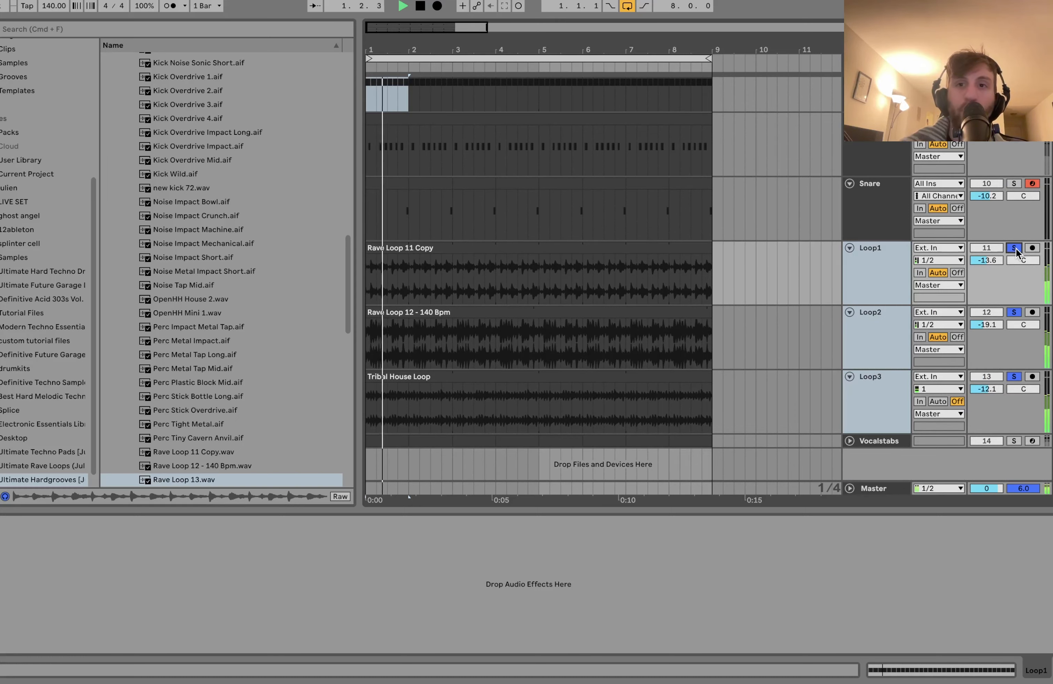
Step: Solo all tracks from Bass1 through Snare without the loops and play them briefly
scroll(870, 344, up, 7)
click(869, 341)
scroll(865, 339, up, 8)
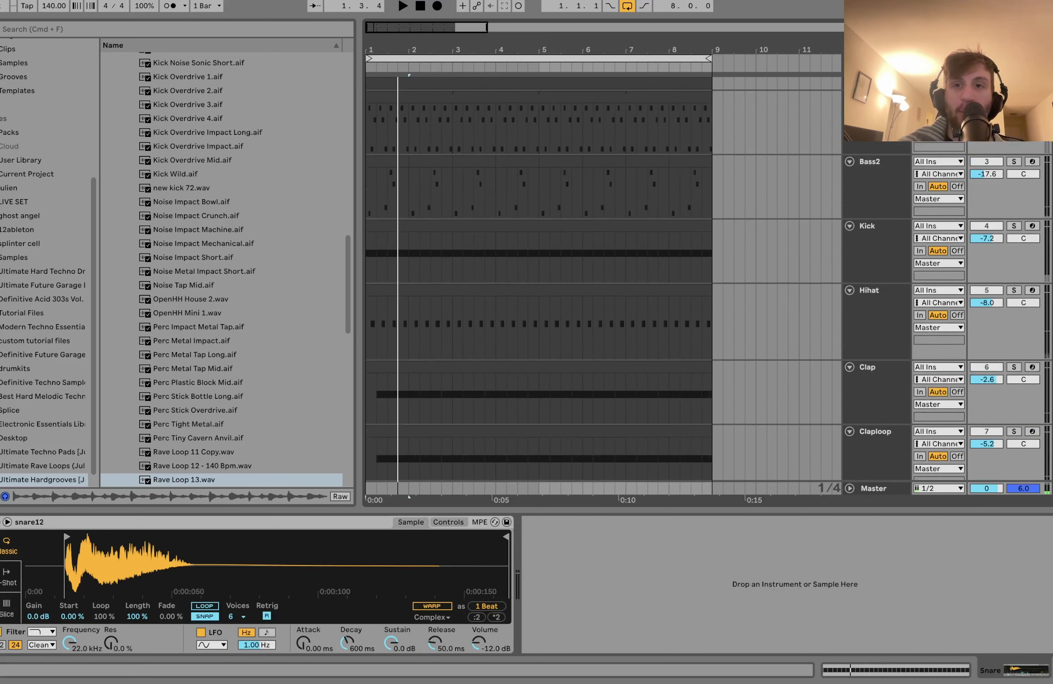
shift+click(882, 104)
click(1015, 367)
key(space)
scroll(1014, 367, down, 9)
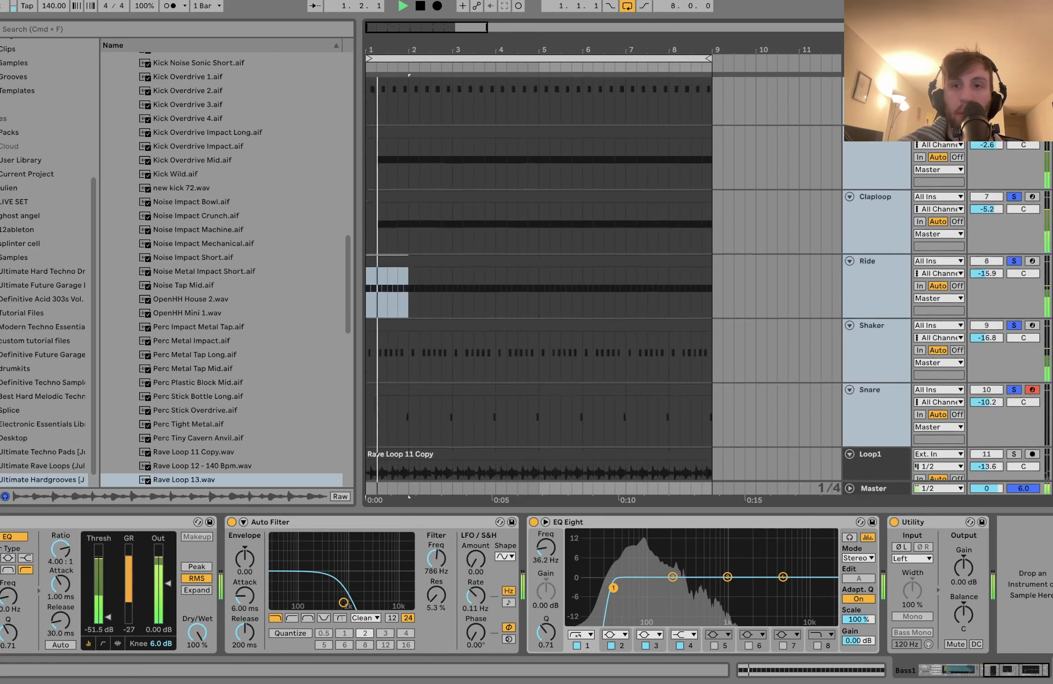
key(space)
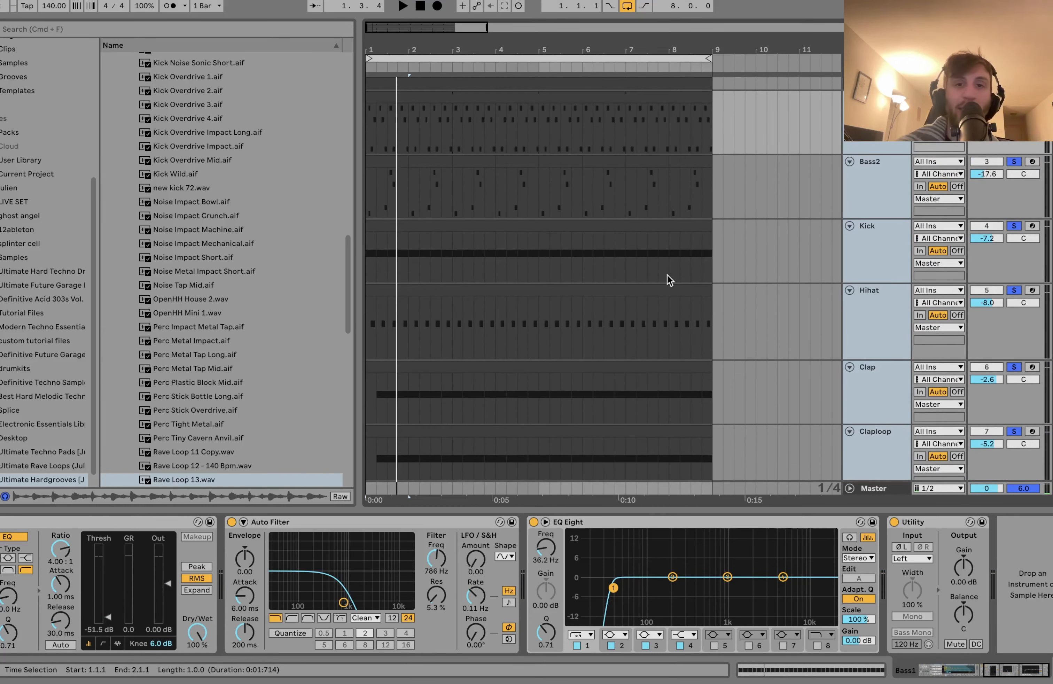
key(space)
key(space)
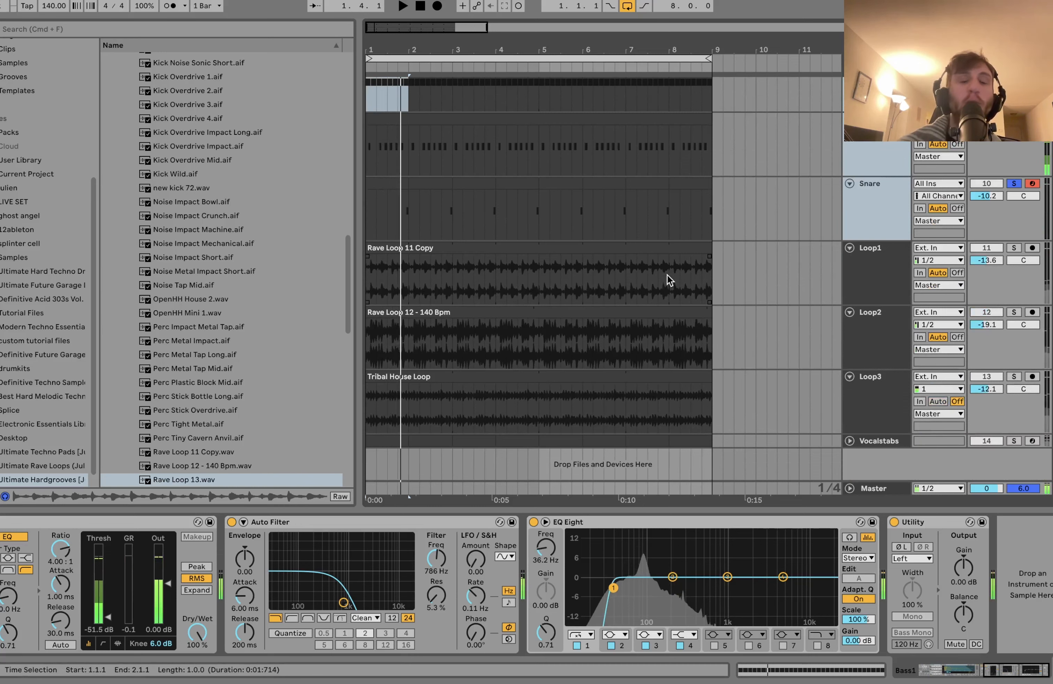
Step: Play the soloed tracks and add Loop1, Loop2 and Loop3 to the solo one after another
scroll(869, 208, up, 4)
scroll(870, 208, down, 3)
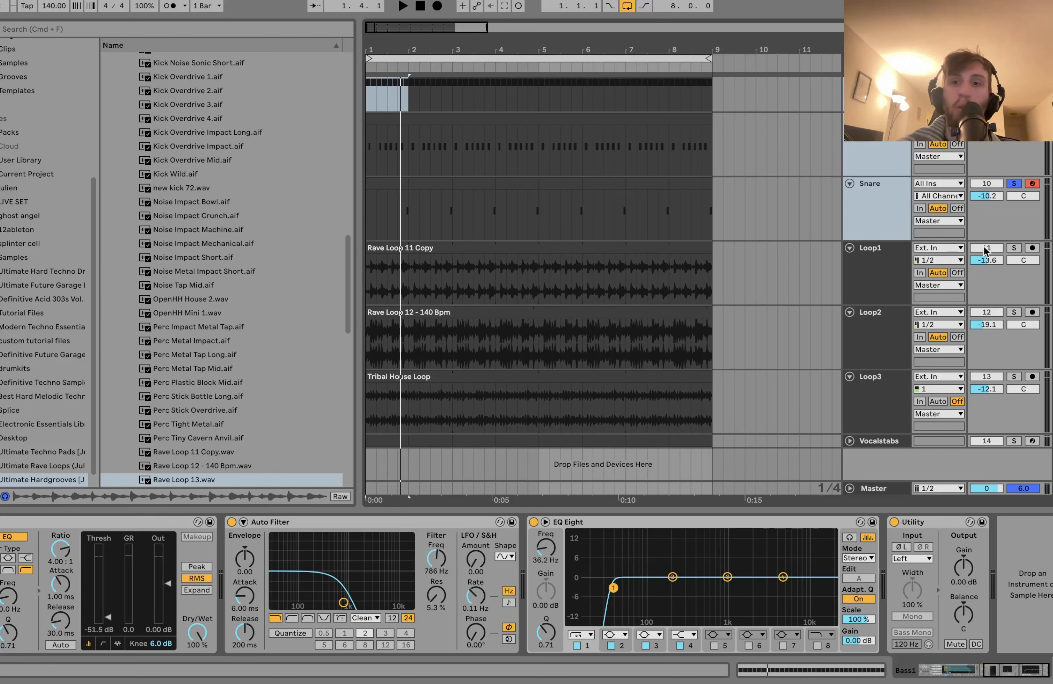
key(space)
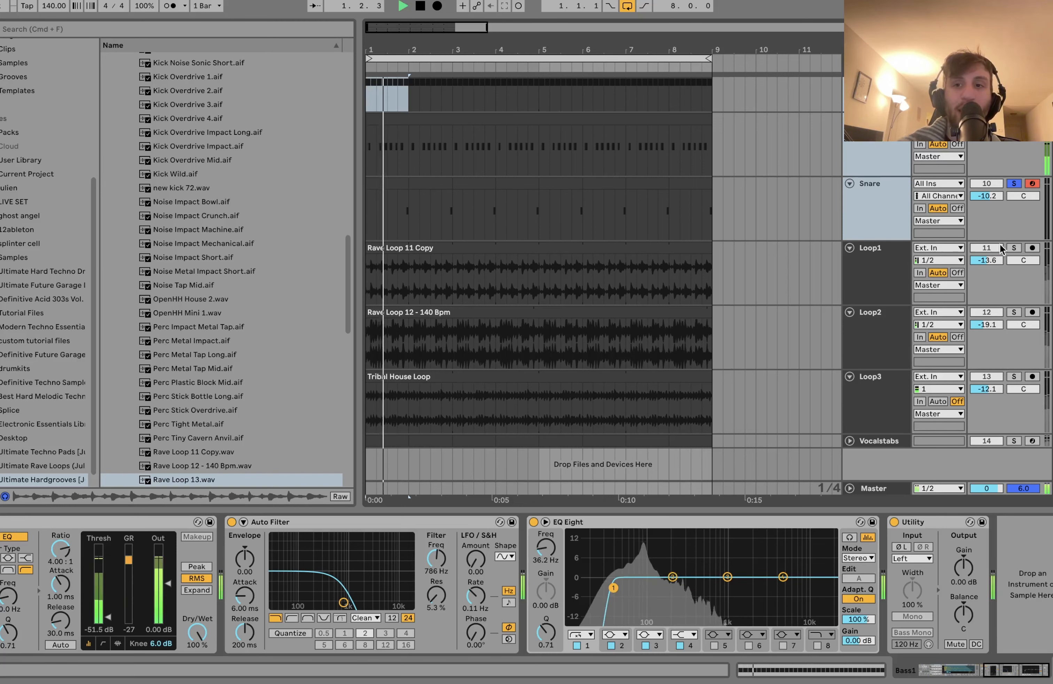
click(1014, 248)
click(1014, 312)
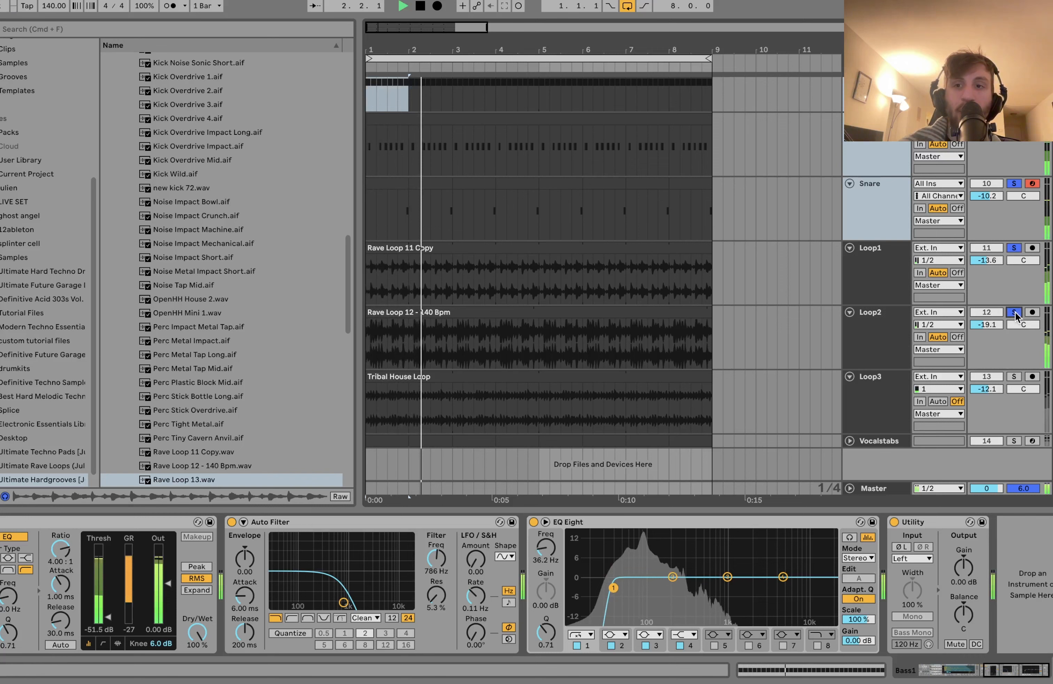
click(1014, 377)
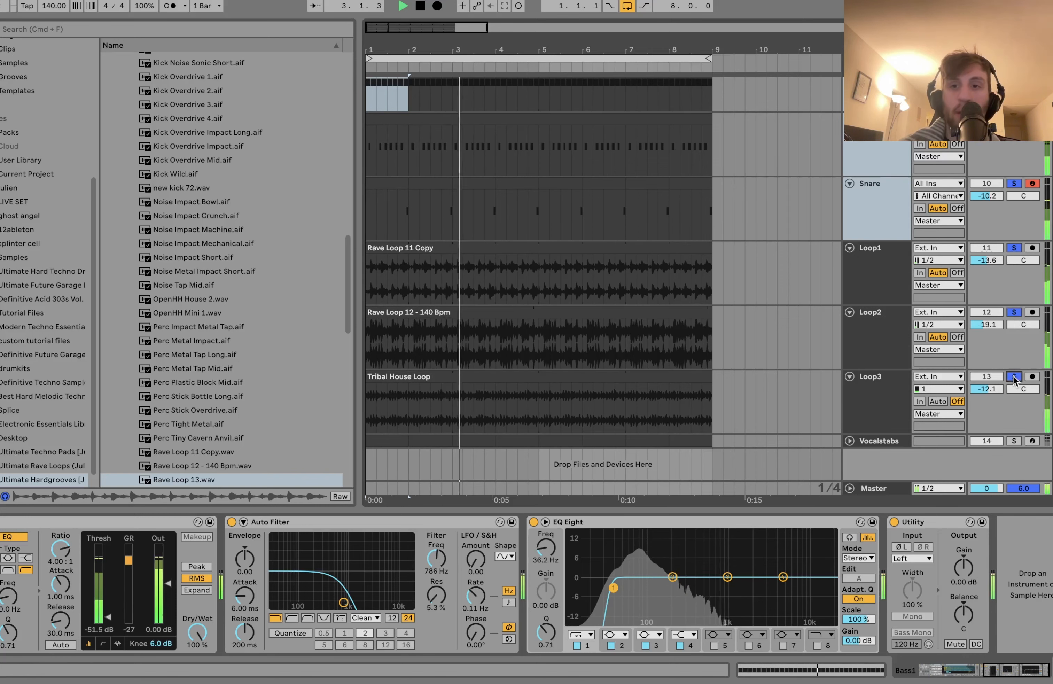
key(space)
Step: Solo Loop1 on its own and inspect the device chains of Loop1, Loop2 and Loop3
click(895, 387)
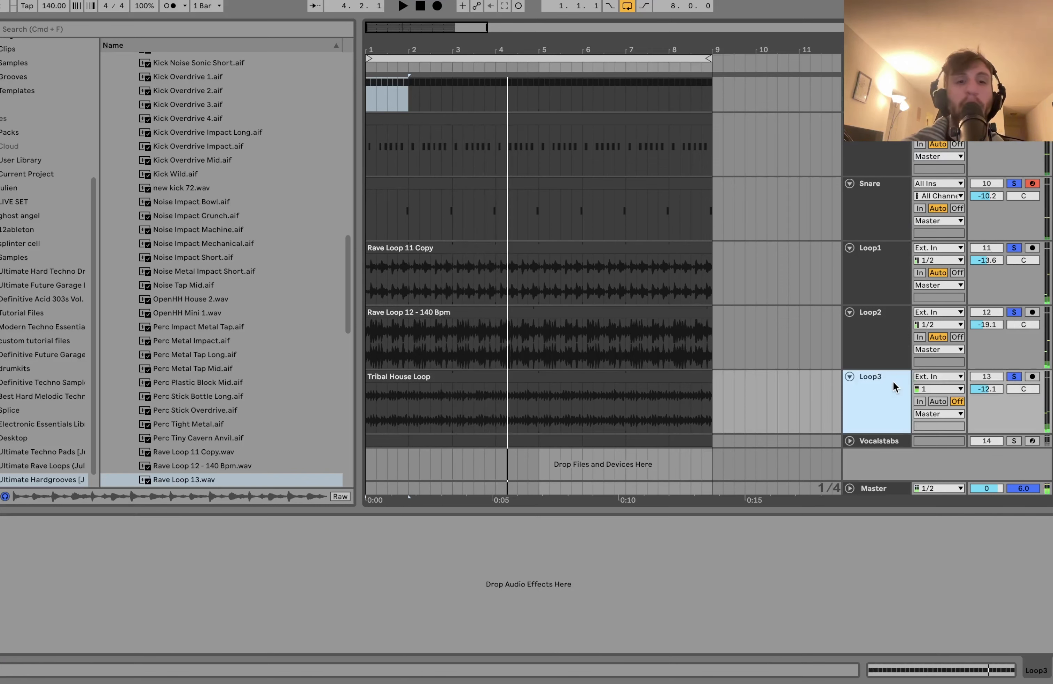
click(869, 282)
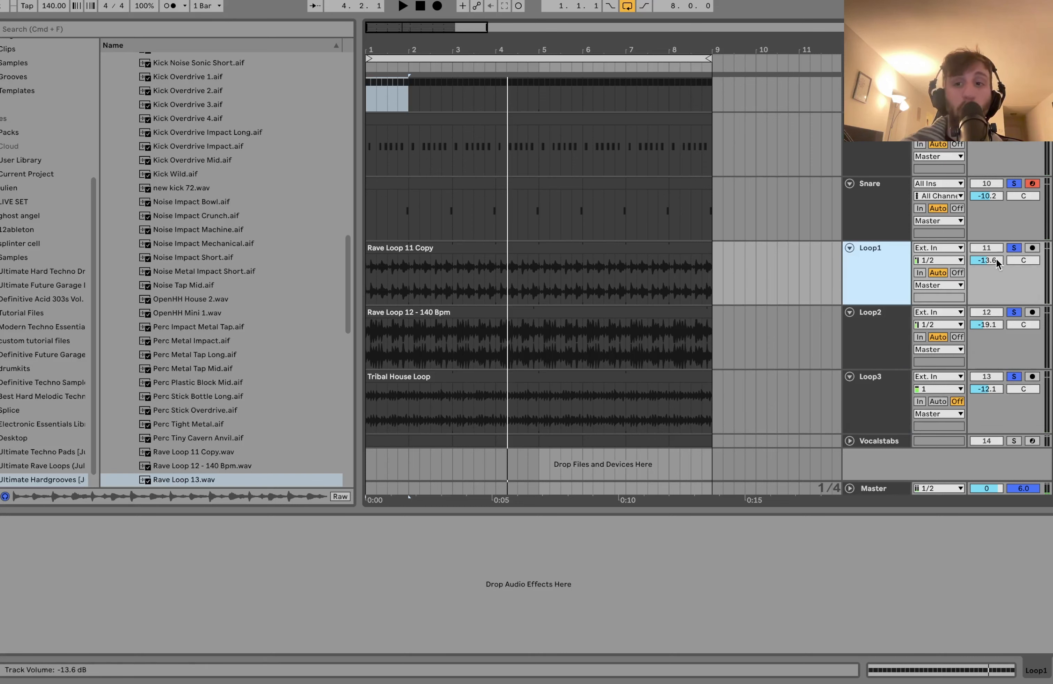
click(1014, 247)
click(882, 257)
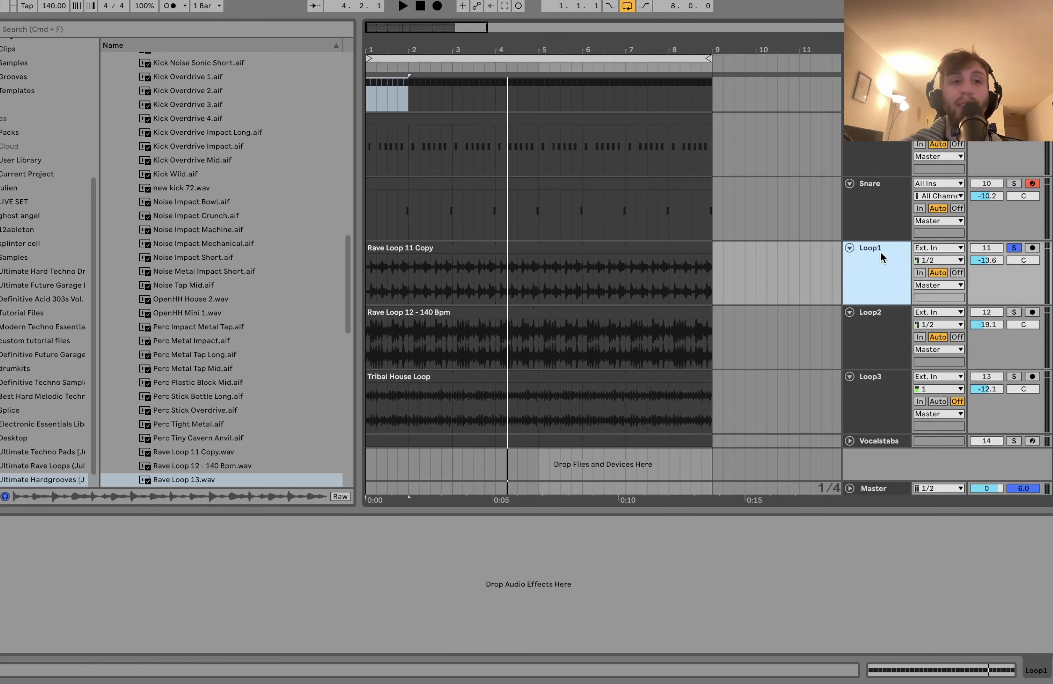
click(894, 344)
click(882, 386)
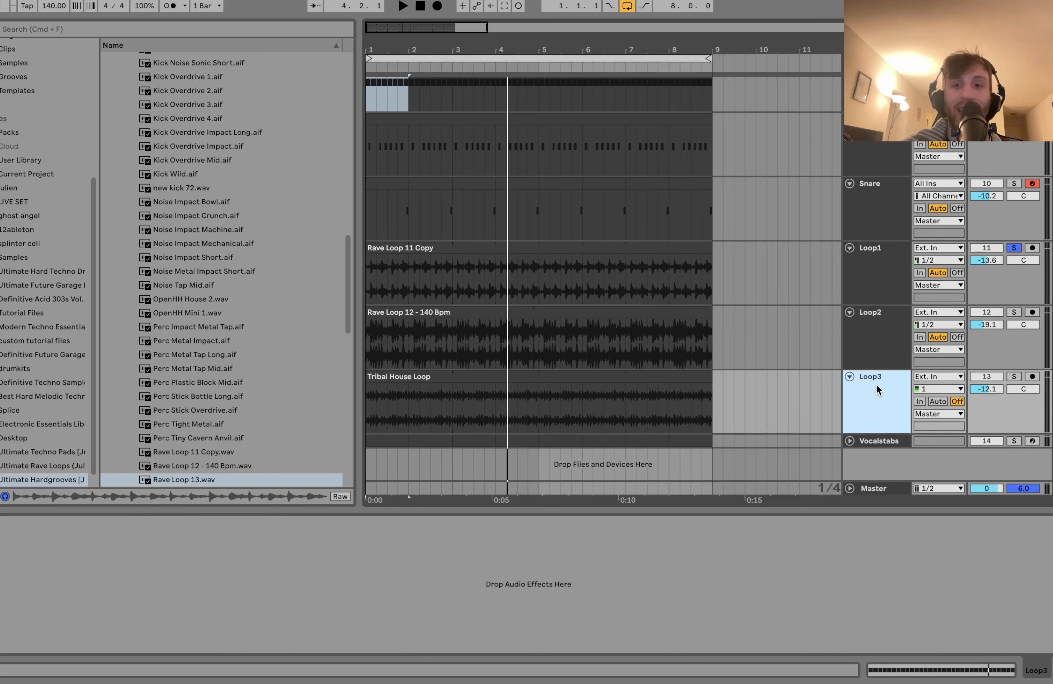
click(870, 336)
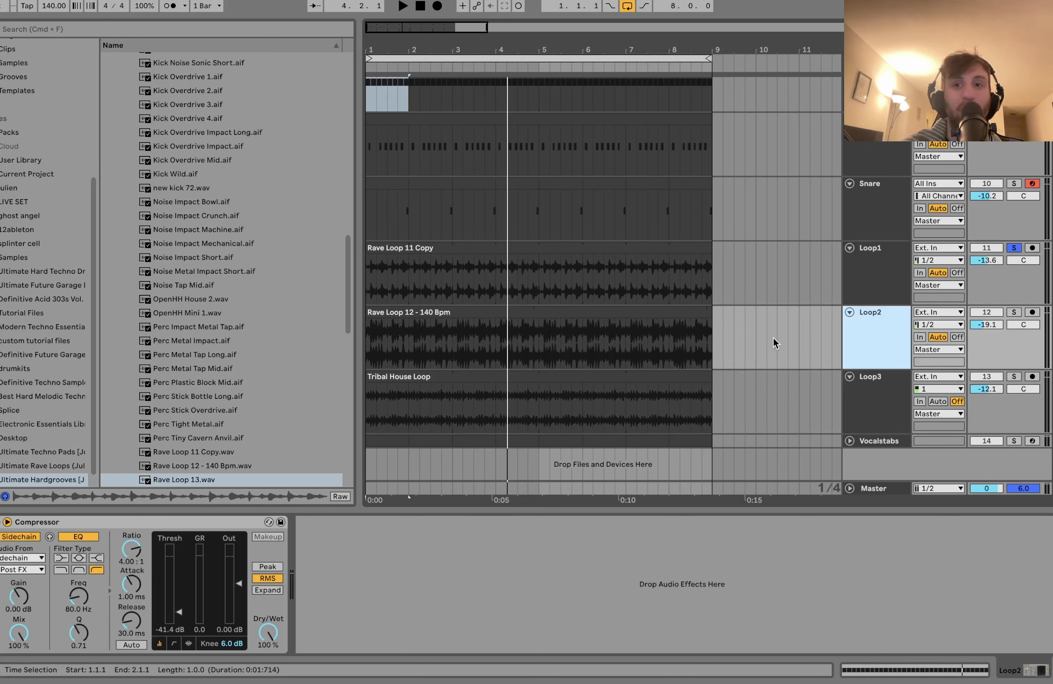
click(878, 292)
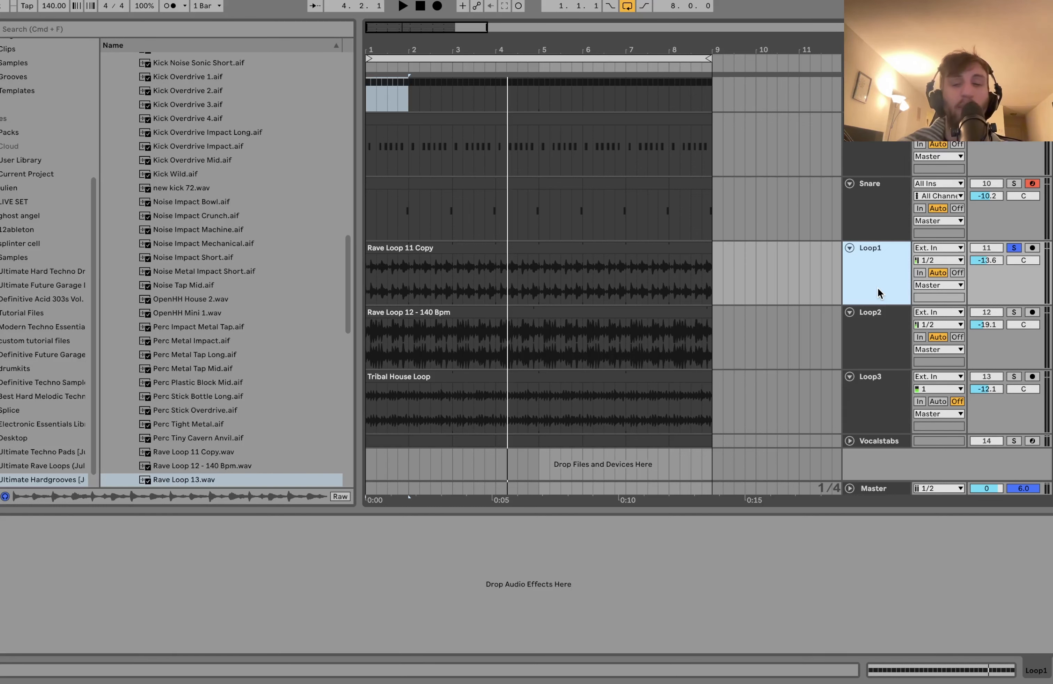
Step: Play Loop1, solo Loop2 with its Compressor shown, and listen to Loop2 together with Loop1
key(space)
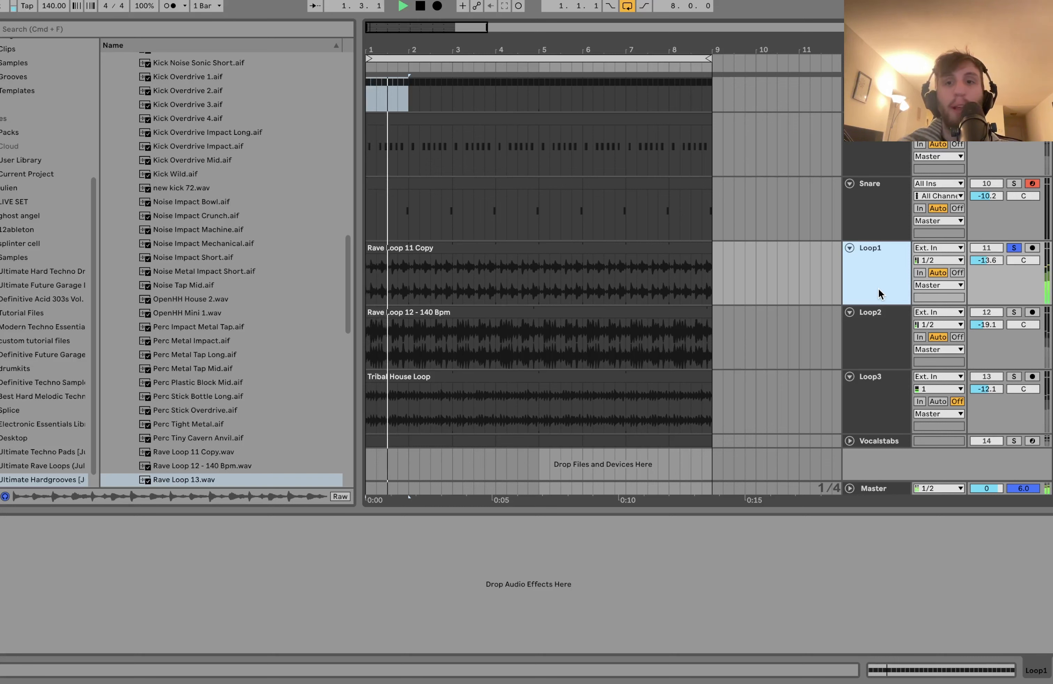
click(1014, 312)
click(821, 323)
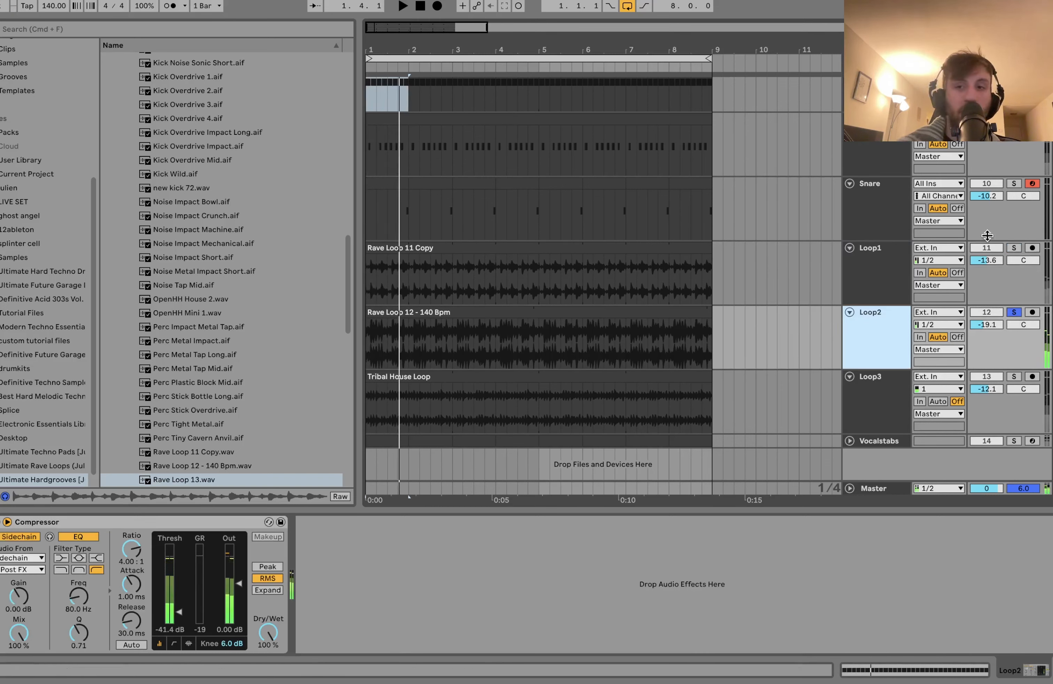
super+click(1014, 248)
key(space)
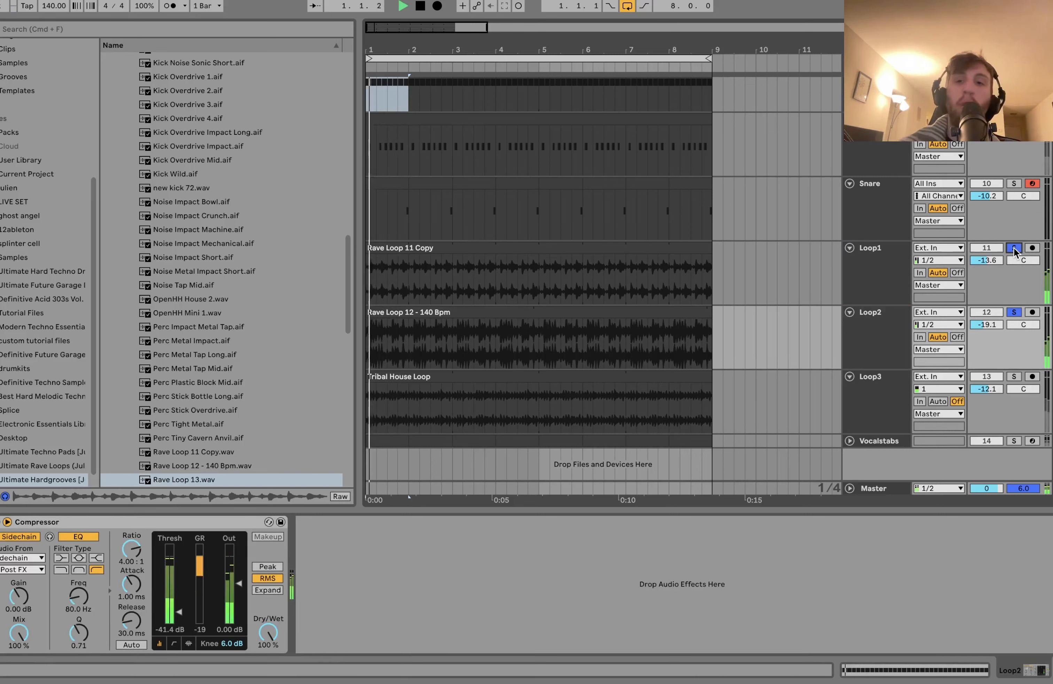
Step: Solo Loop3 and play it, adding Loop2 and Loop1 to the solo during playback
click(1015, 376)
click(892, 399)
key(space)
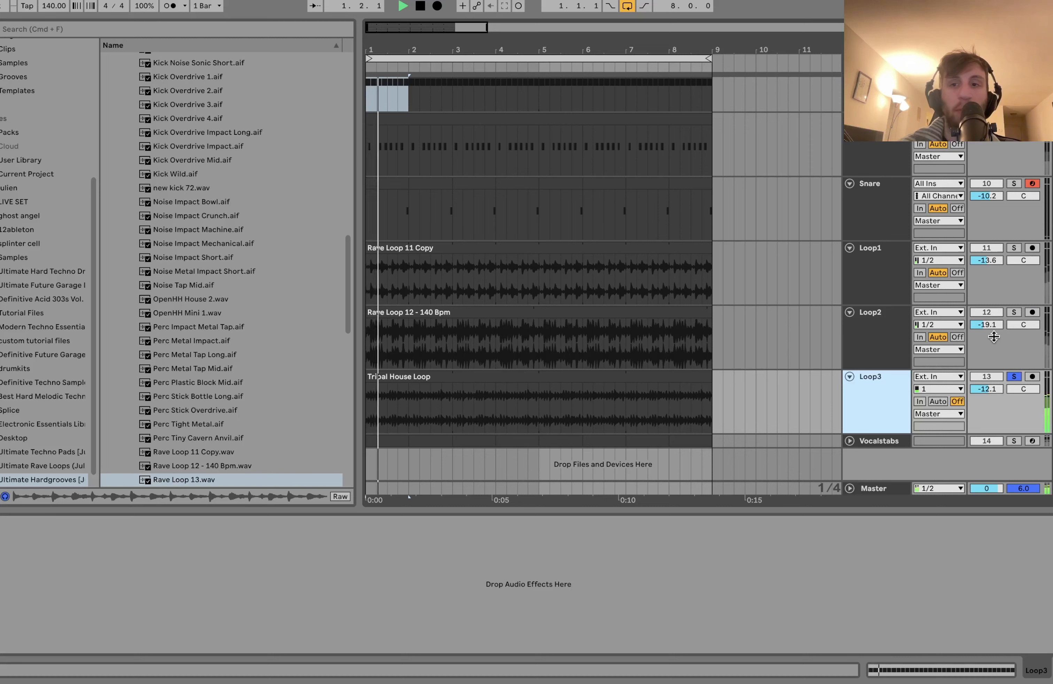
super+click(1015, 312)
super+click(1014, 247)
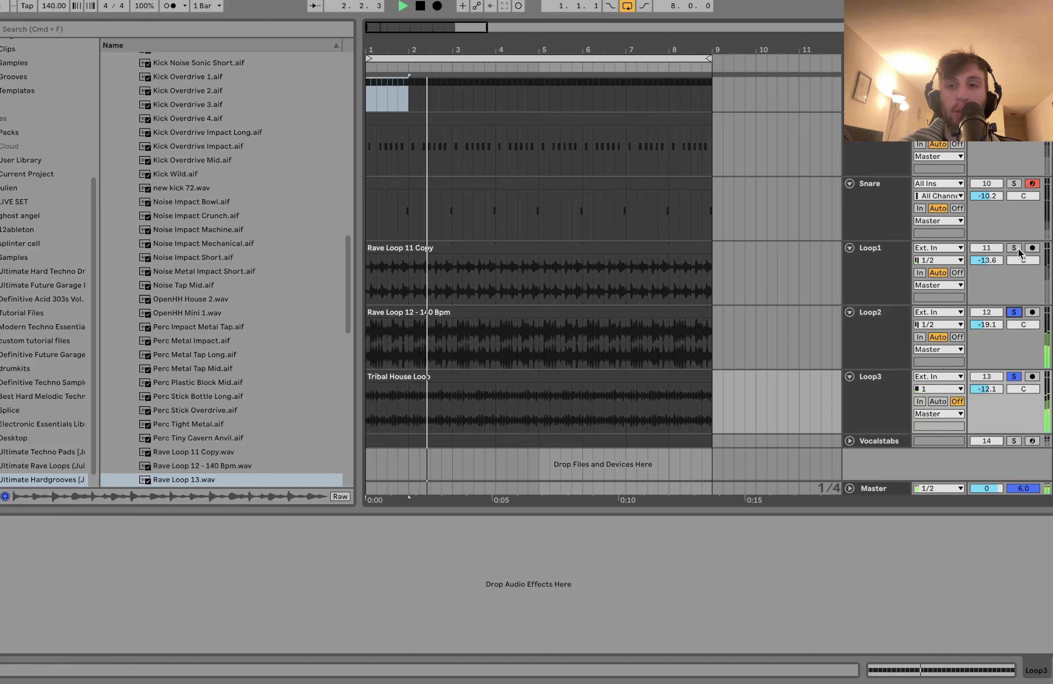
key(space)
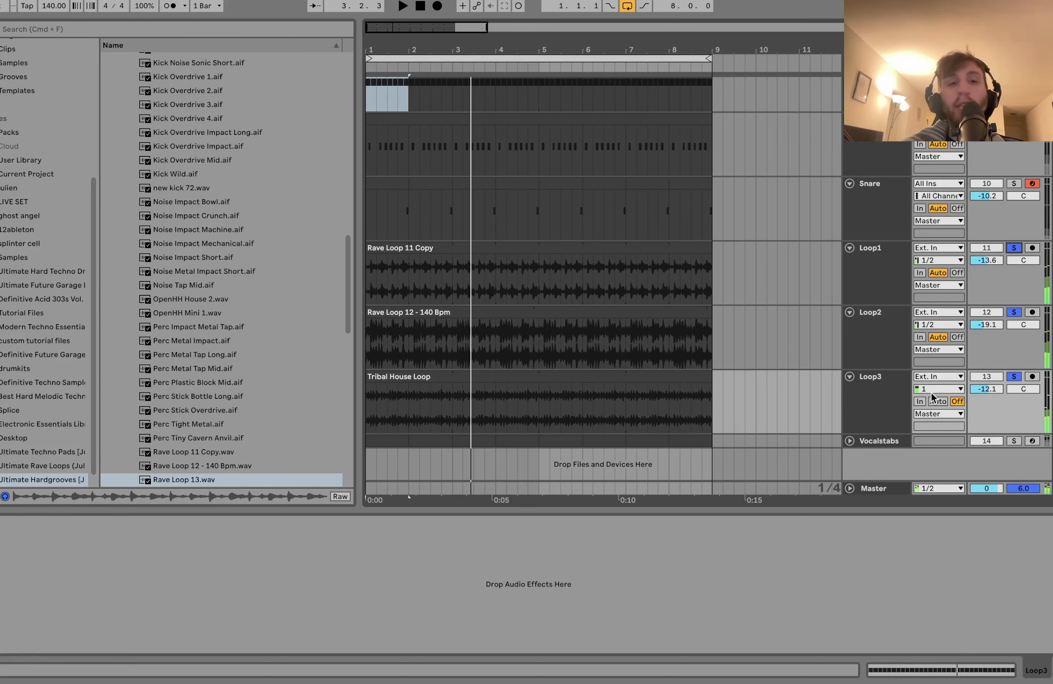
Step: Remove the solo from all tracks and play the full arrangement briefly
scroll(930, 392, up, 1)
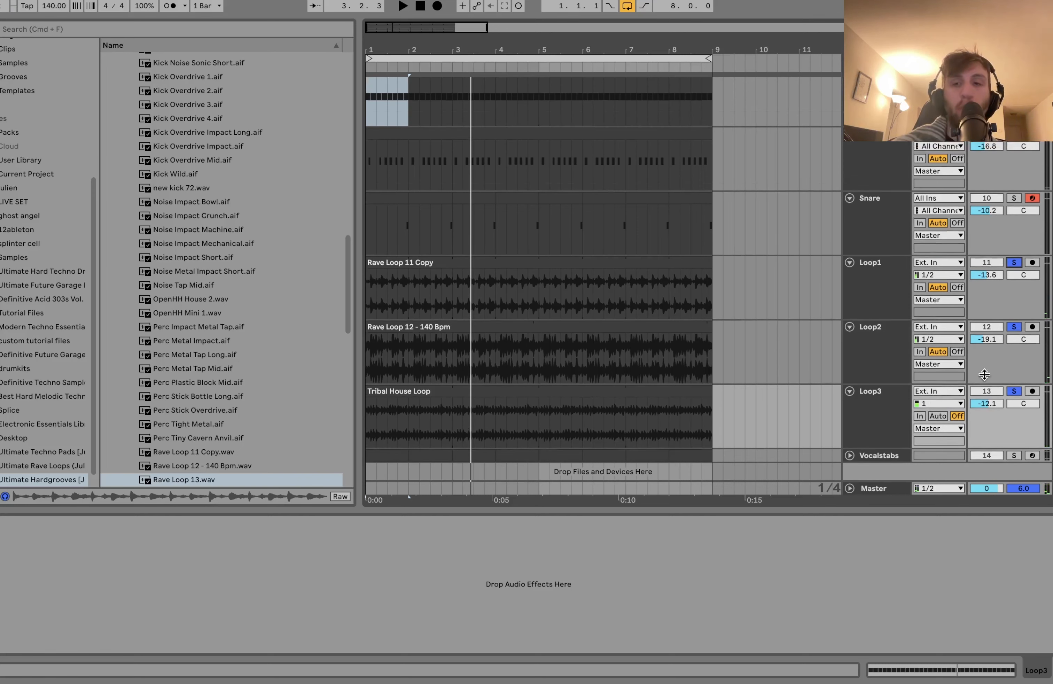
click(1015, 327)
key(space)
scroll(1017, 328, down, 1)
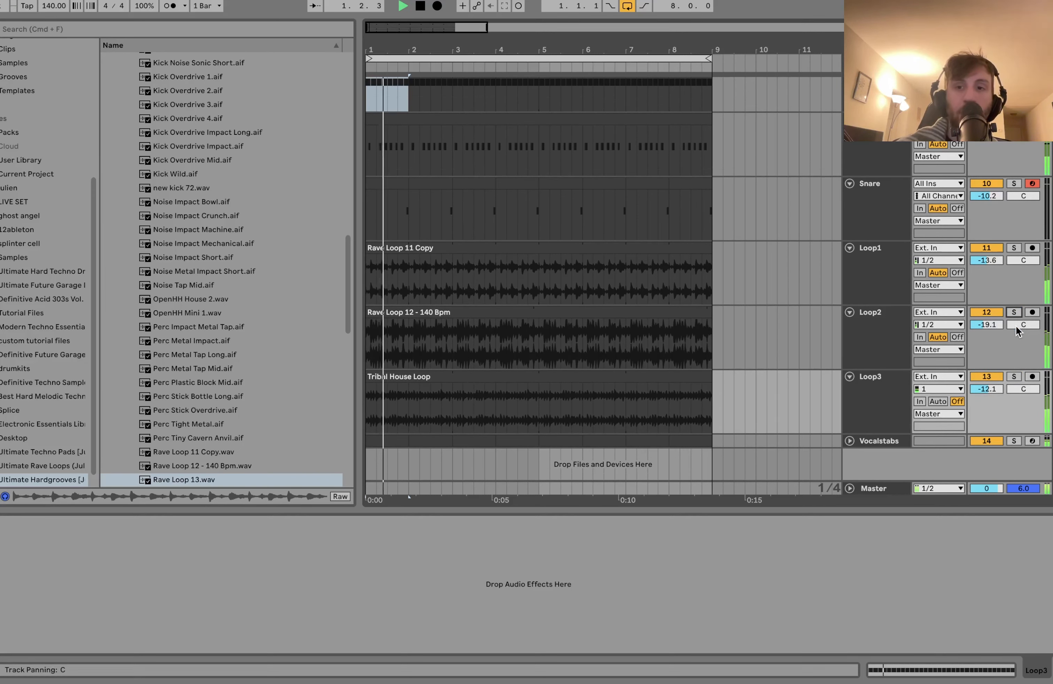
click(892, 402)
scroll(891, 402, up, 1)
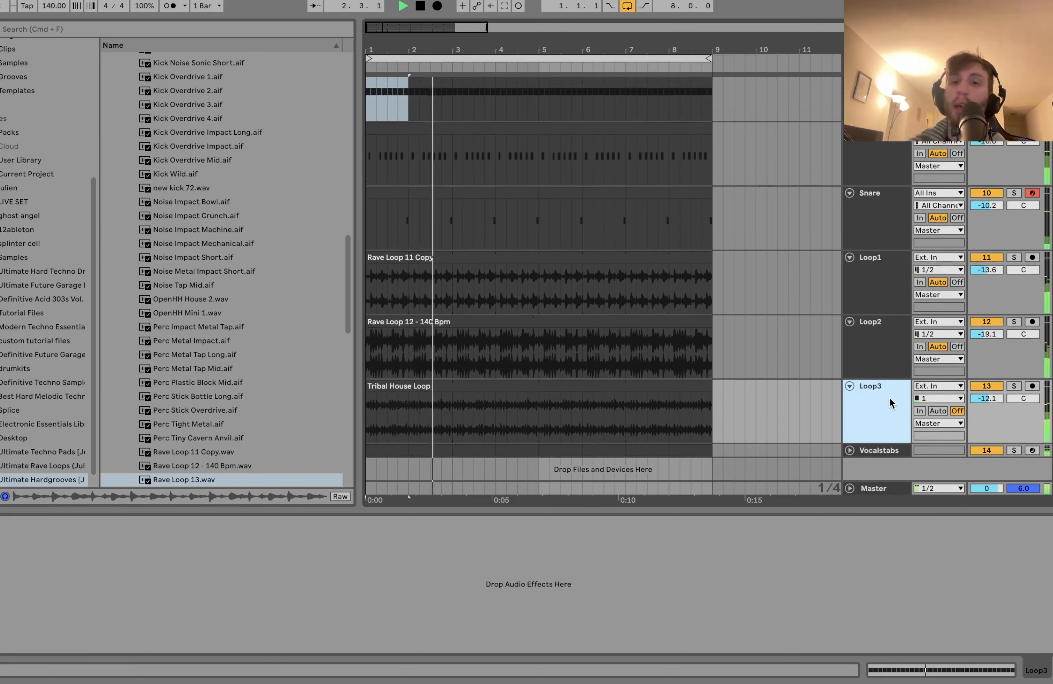
key(space)
Step: Unfold the Vocalstabs track to show its device chain and mute the track
scroll(891, 402, up, 10)
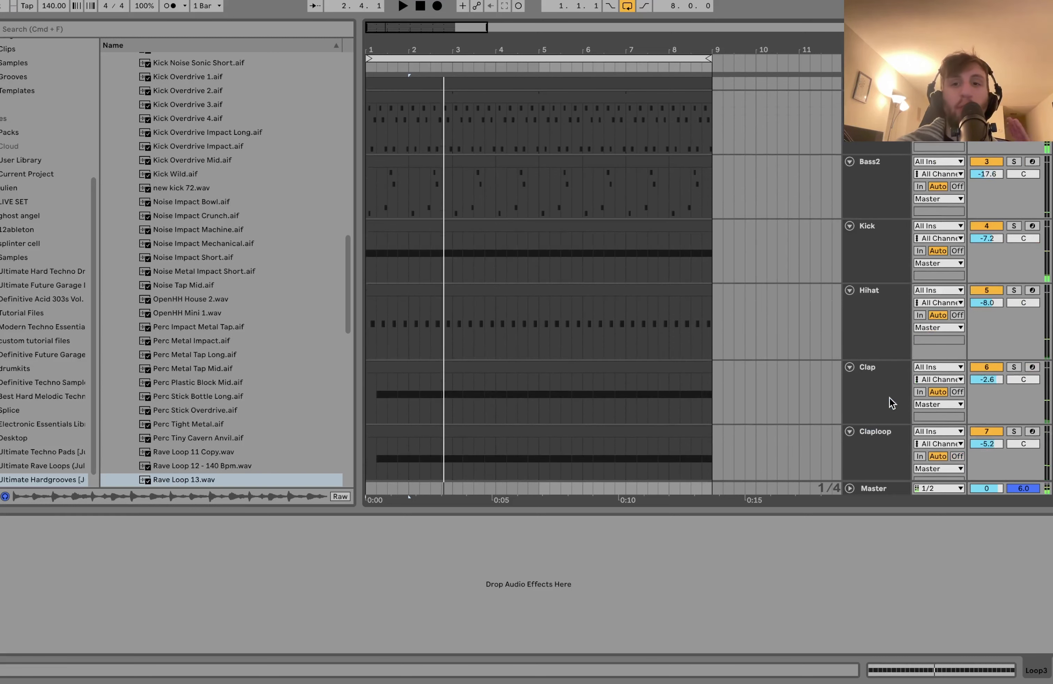
scroll(873, 143, down, 10)
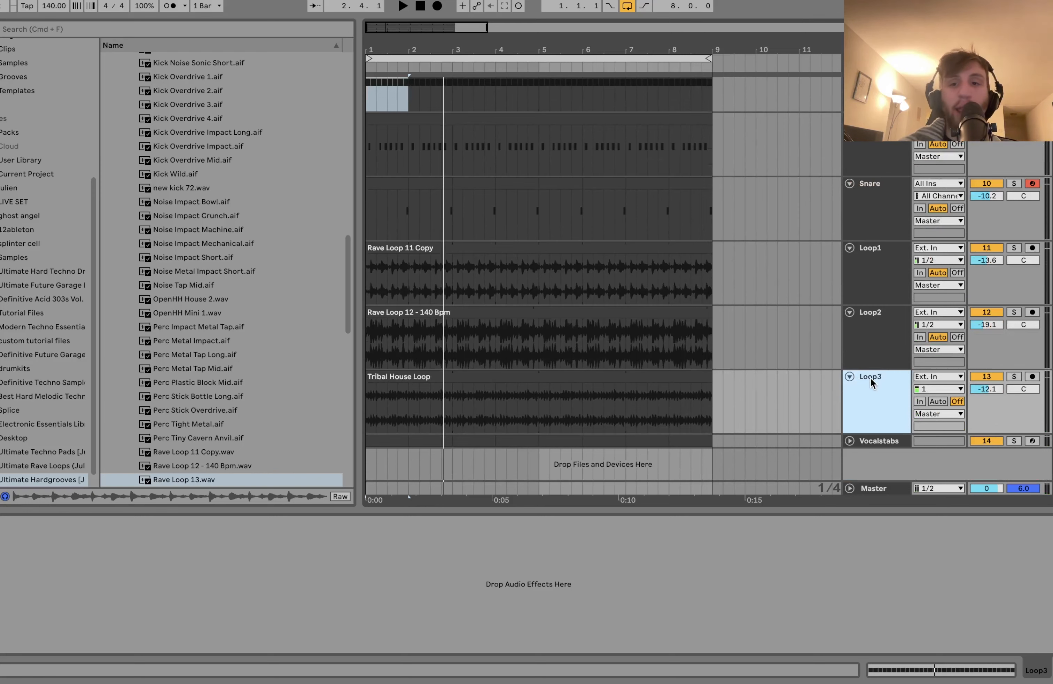
click(849, 443)
click(888, 435)
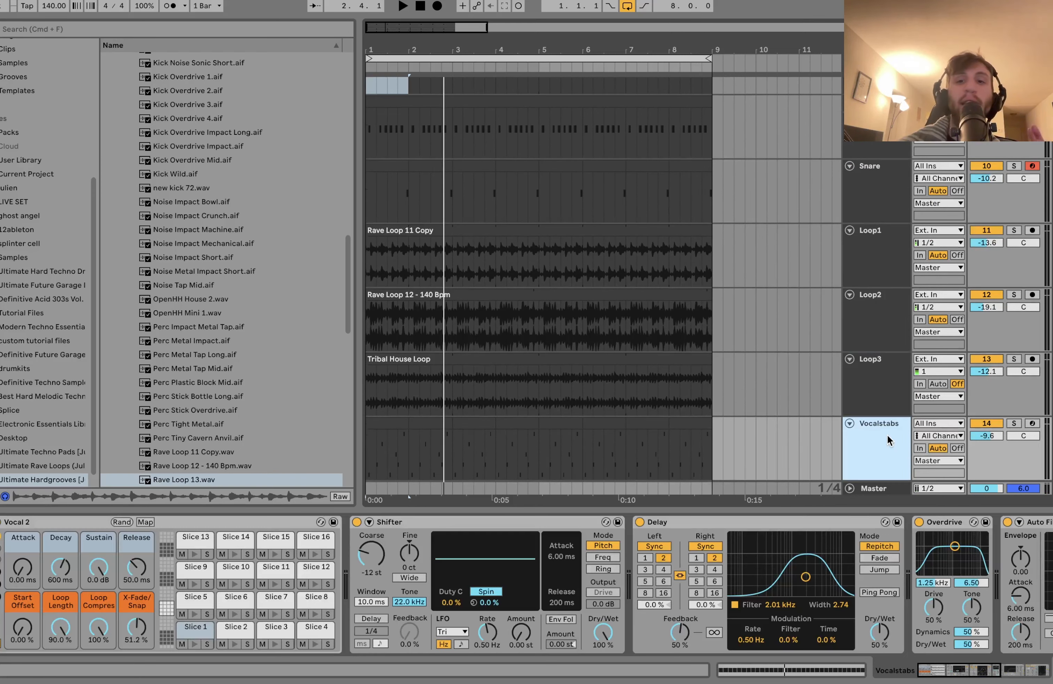
click(978, 424)
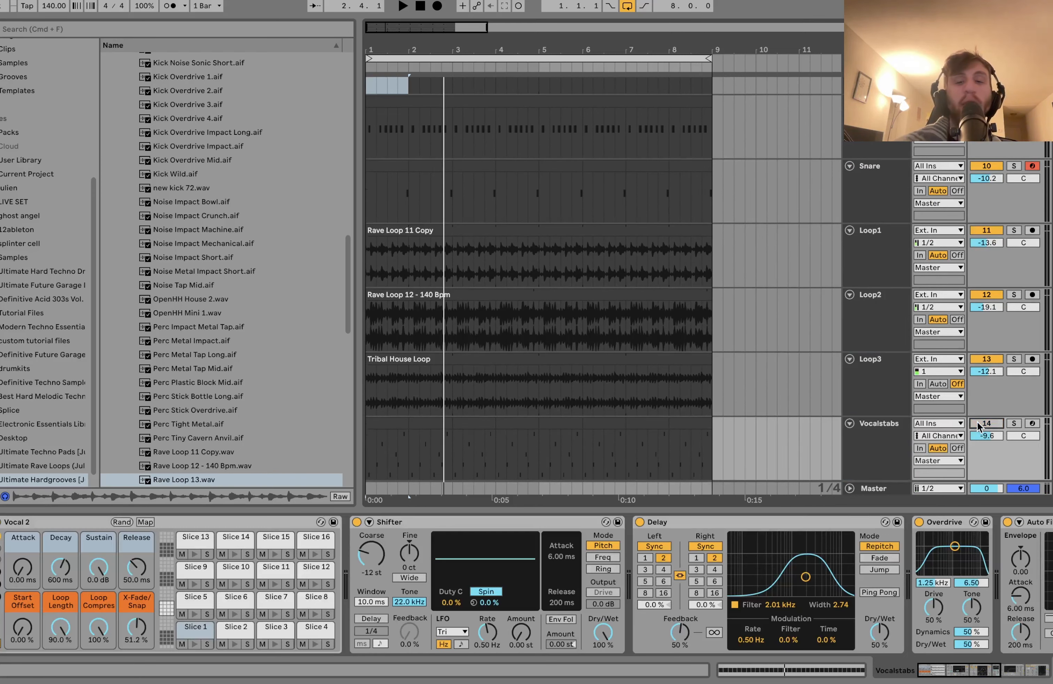
Step: Play the arrangement with Vocalstabs muted, unmute the track during playback and select it to show its devices
click(903, 402)
key(space)
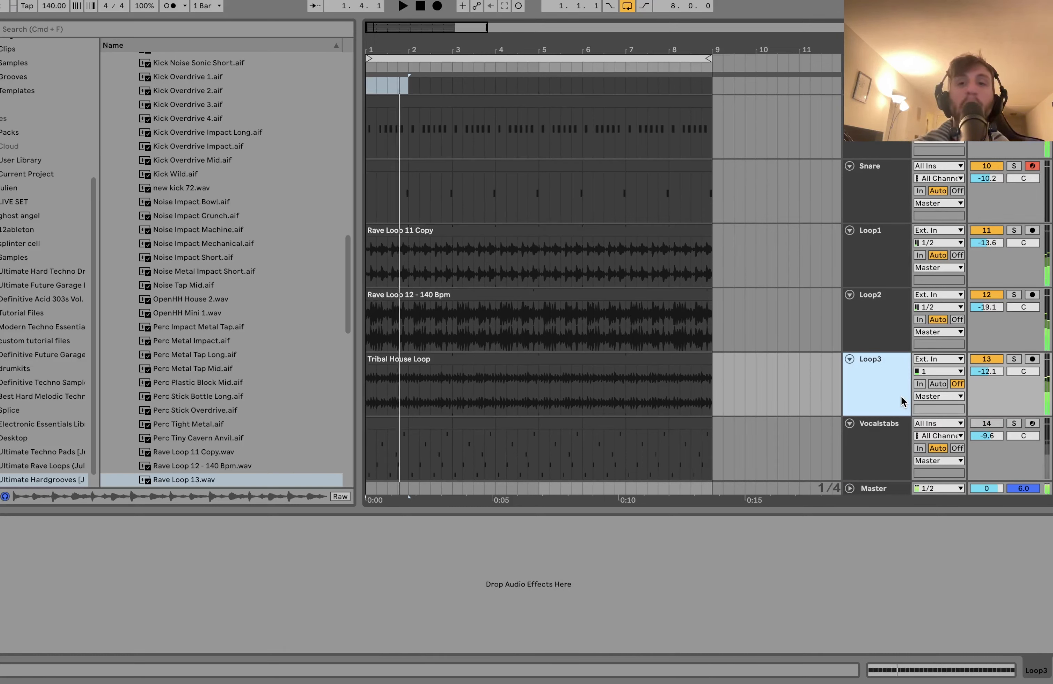
click(987, 424)
click(869, 439)
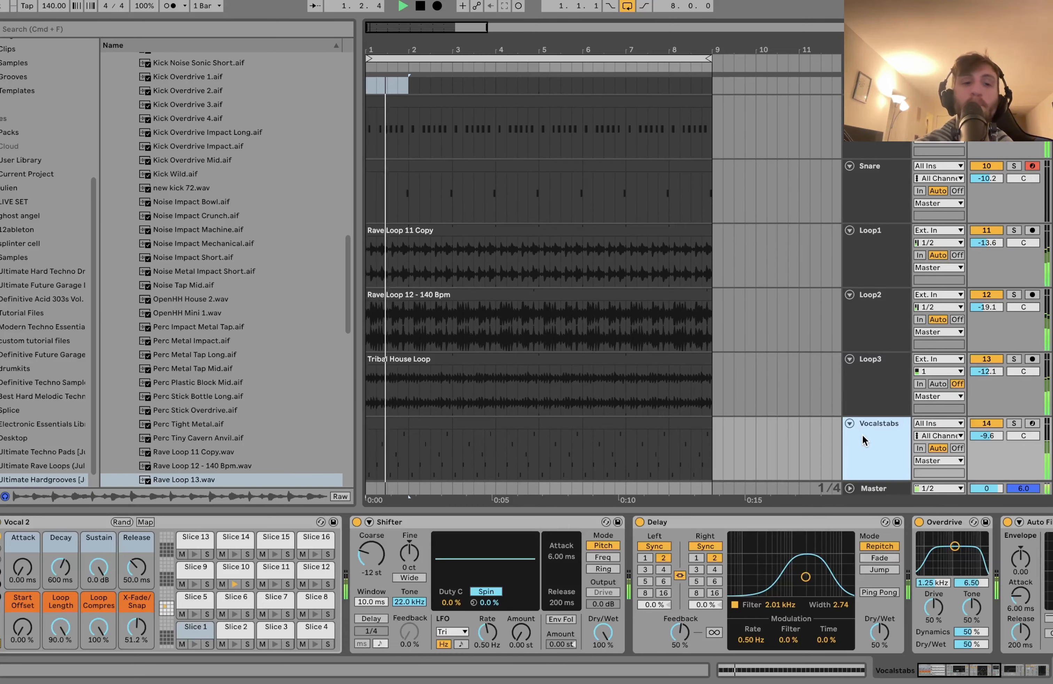
Step: Solo the Vocalstabs track, listen to it briefly and stop playback
key(s)
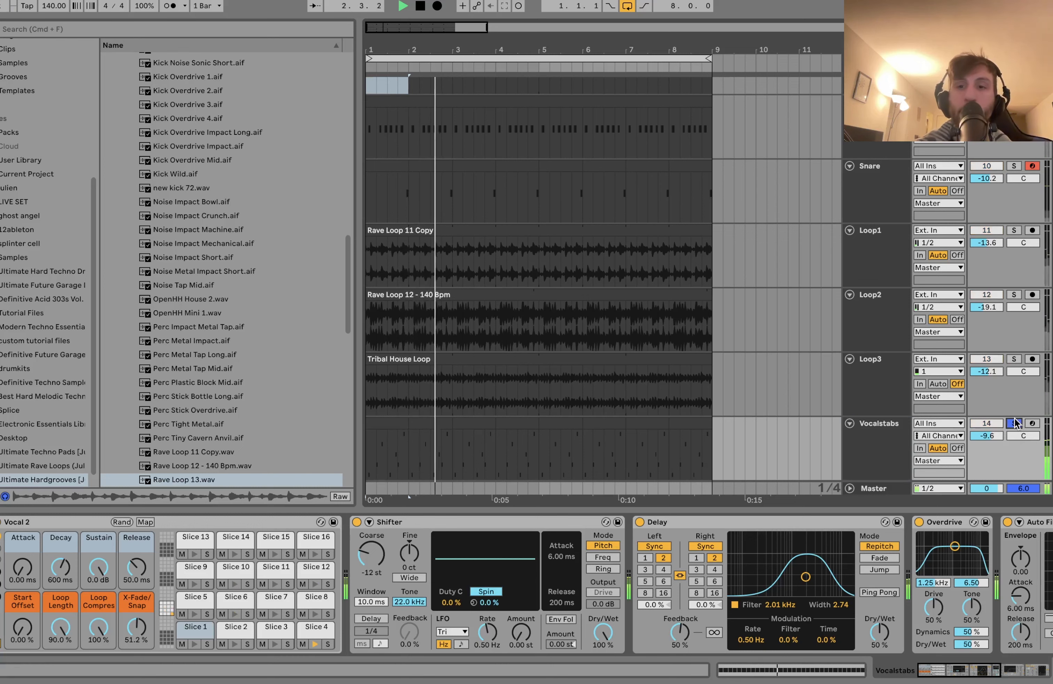
scroll(270, 433, down, 6)
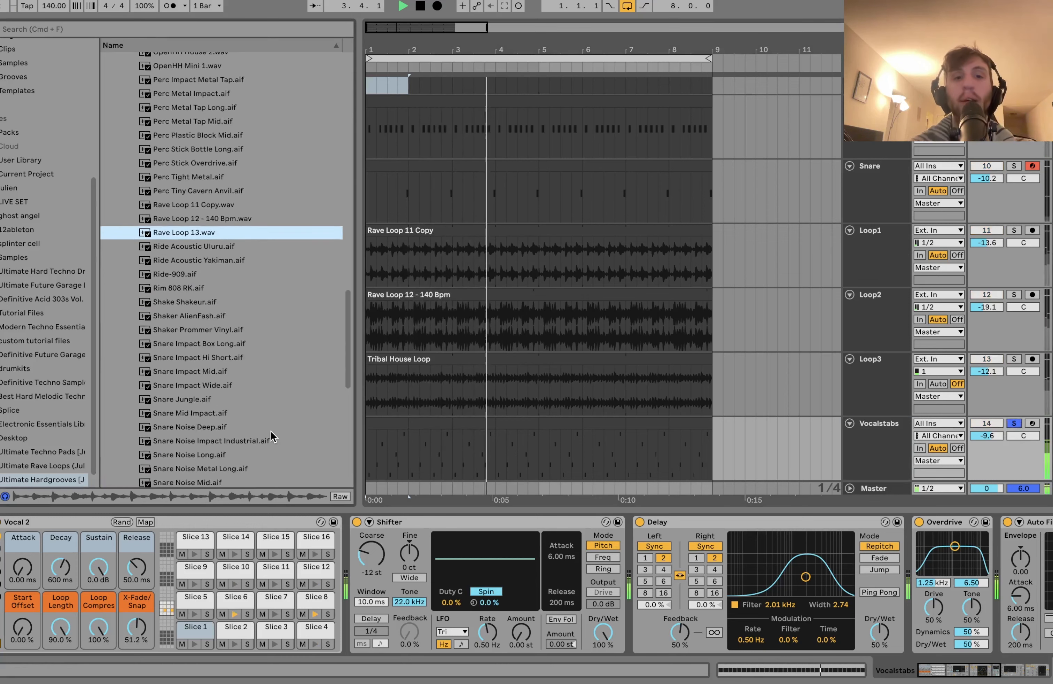
key(space)
Step: Turn off every effect after the Vocal 2 rack on Vocalstabs, from Shifter through Compressor
scroll(577, 586, right, 10)
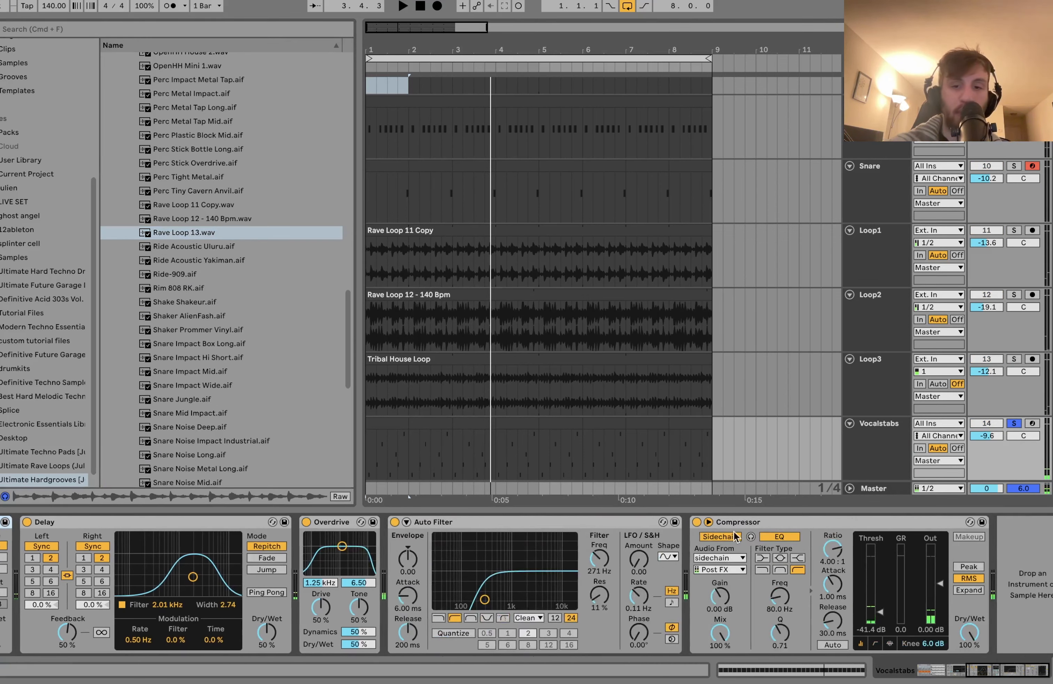
click(753, 524)
scroll(533, 587, left, 10)
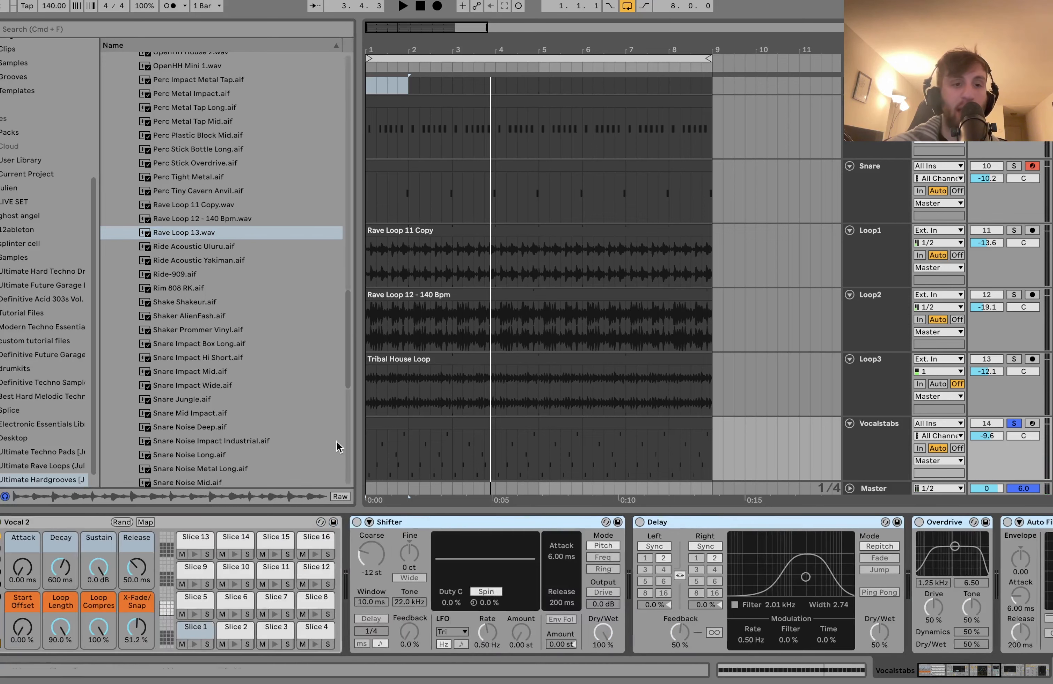
Step: Preview the Vocal 2.wav source sample, examine the slice notes in the first Vocalstabs clip and return to the device chain
scroll(208, 389, down, 10)
click(176, 261)
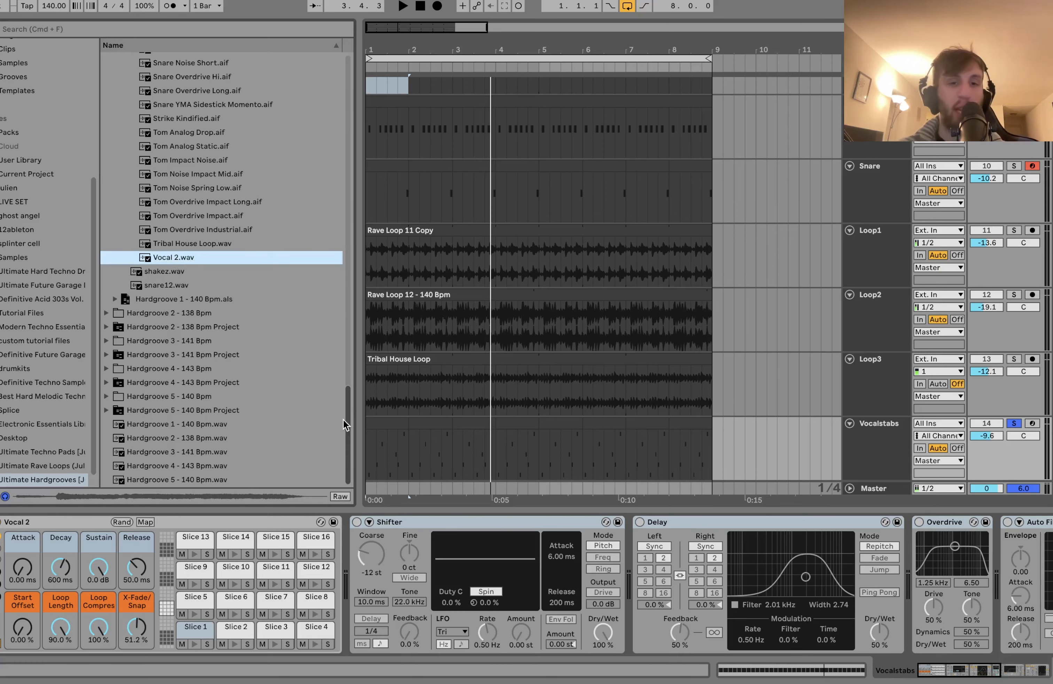
double_click(395, 419)
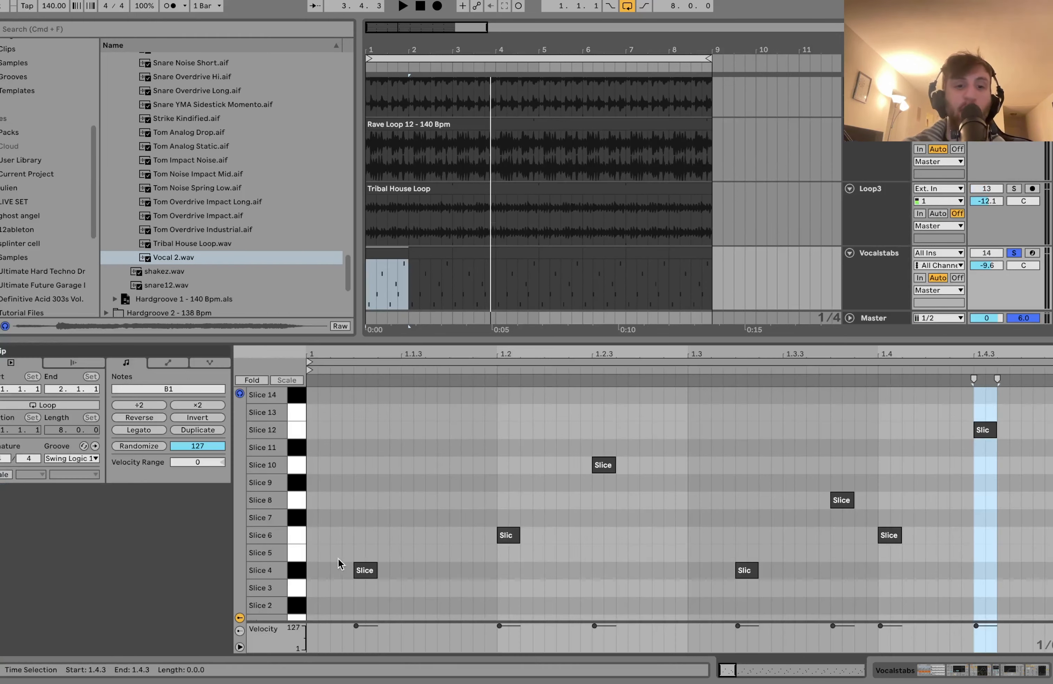
scroll(388, 531, down, 1)
click(974, 673)
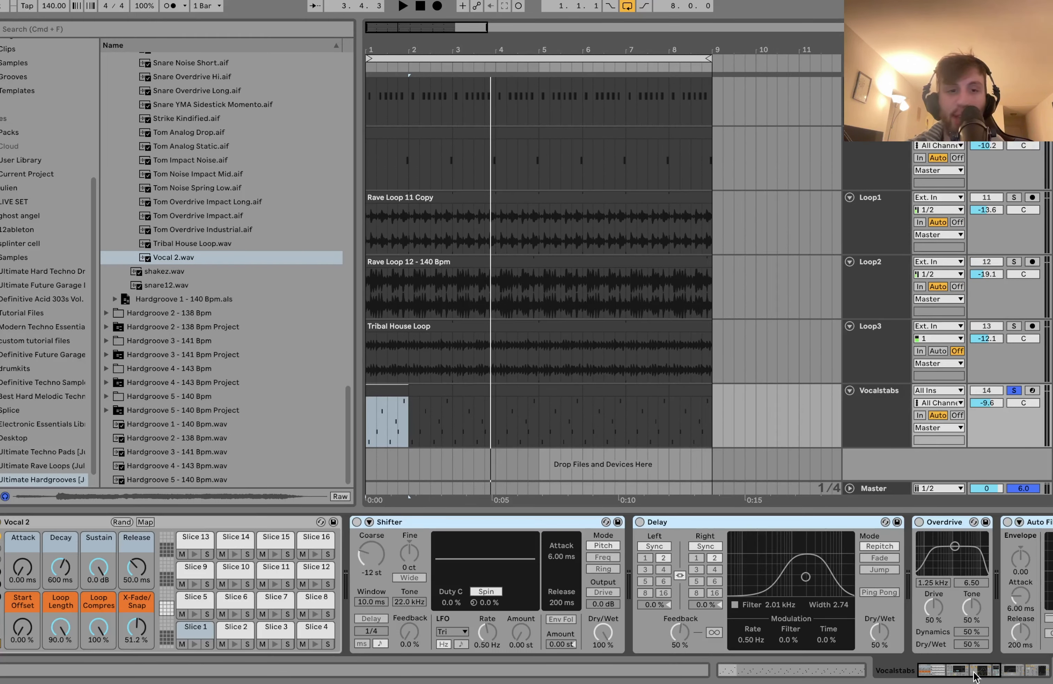
Step: Examine the Slice to New MIDI Track options for Vocal 2.wav and dismiss them without slicing
right_click(176, 259)
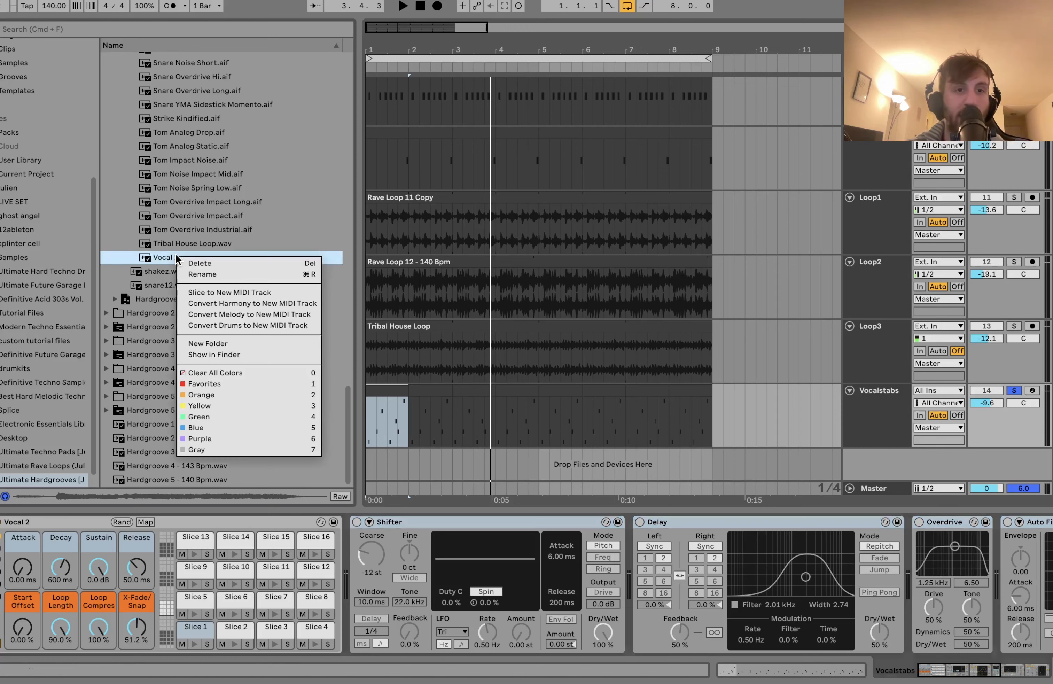
click(225, 293)
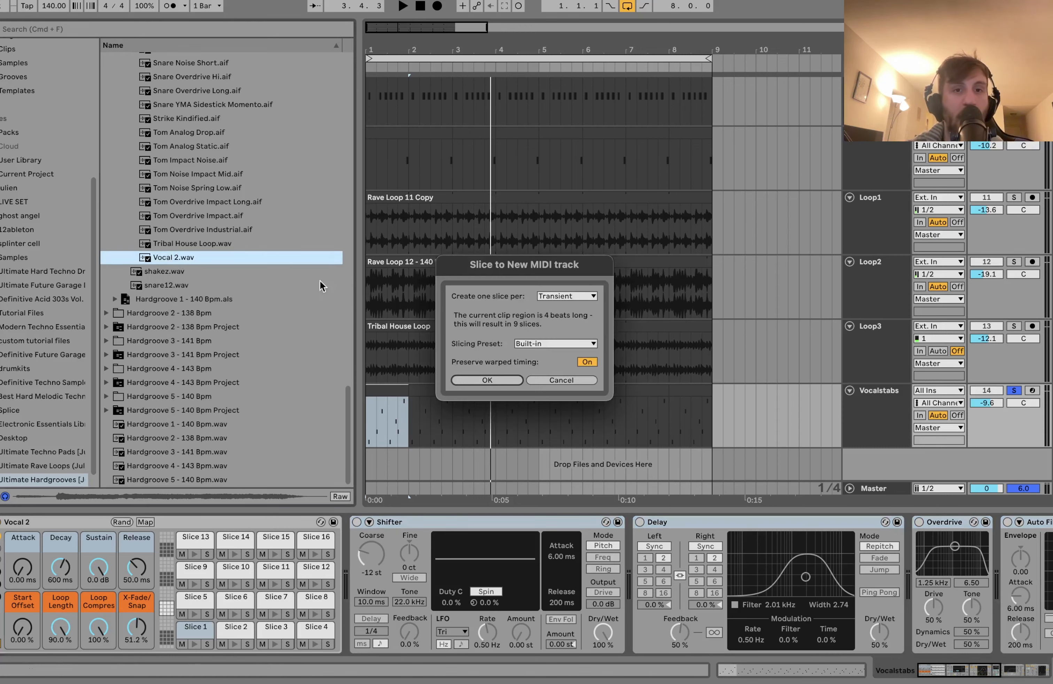
click(561, 297)
click(526, 378)
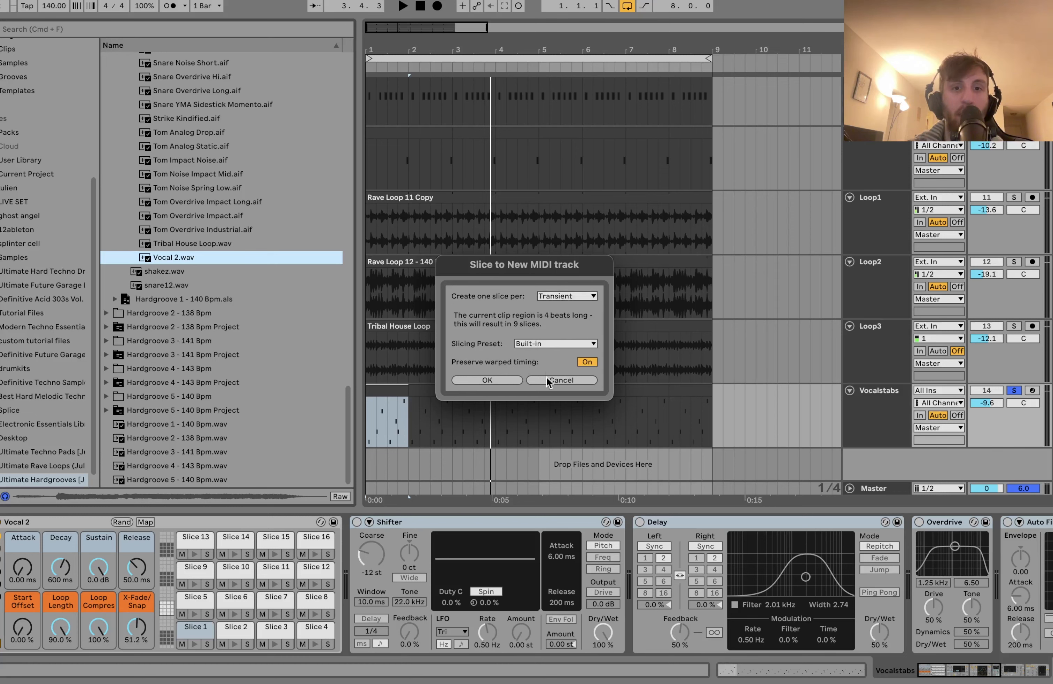
click(548, 381)
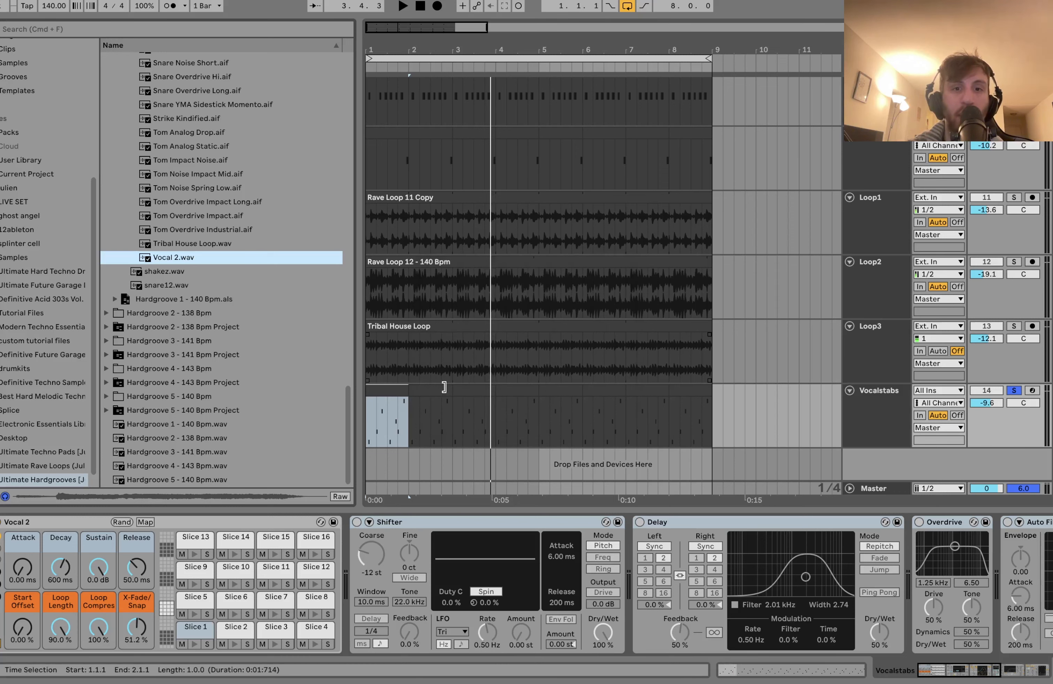
Step: Audition Slice 6, Slice 2 and Slice 1 of the Vocal 2 rack without effects
click(235, 615)
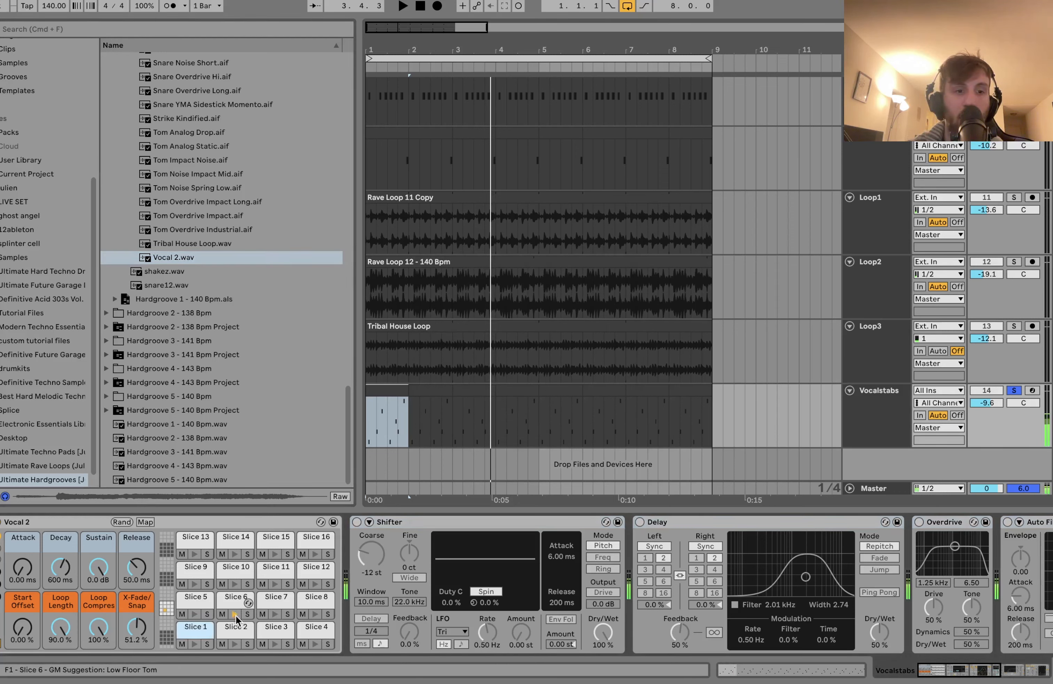
click(235, 644)
click(194, 645)
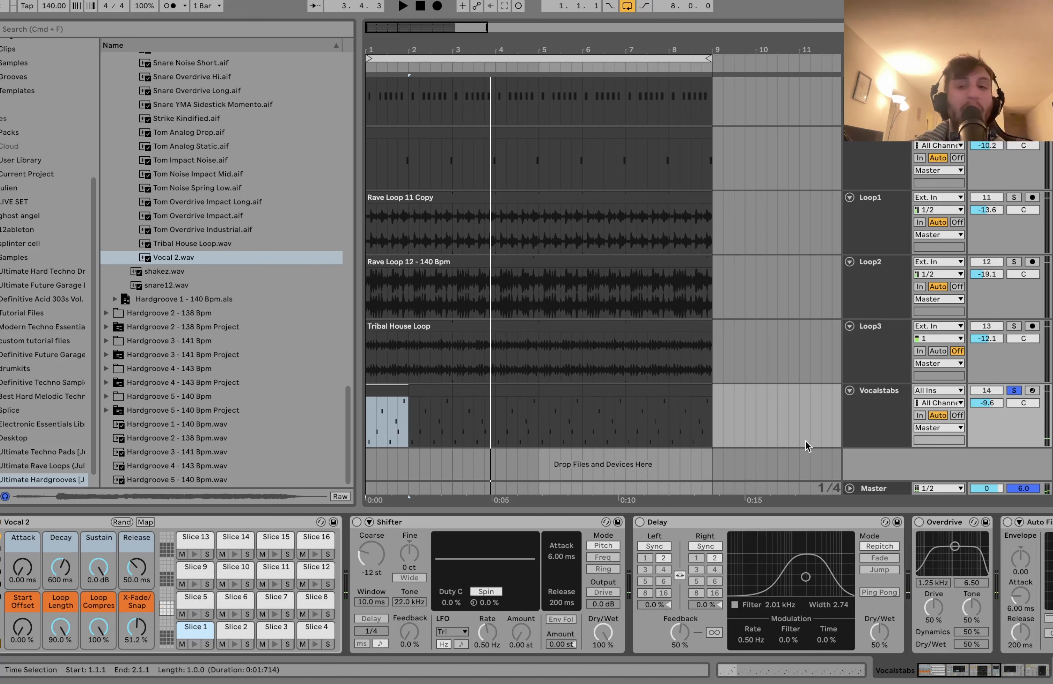
Step: Remove the Vocalstabs solo, play the full arrangement with the track muted, unmute it during playback and stop
click(1016, 390)
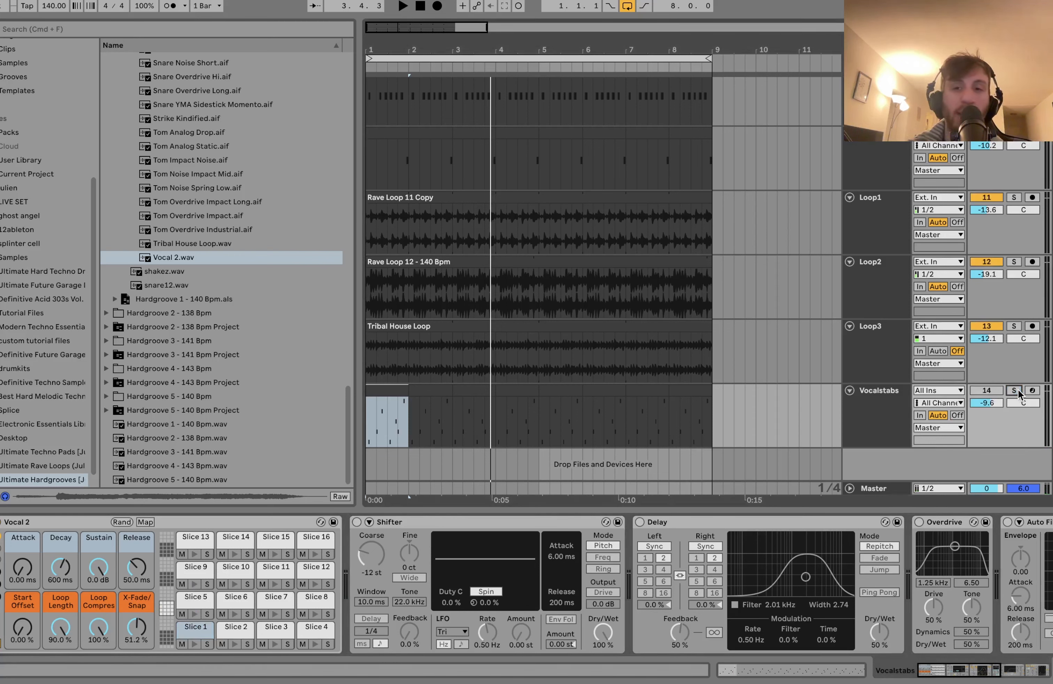
click(882, 410)
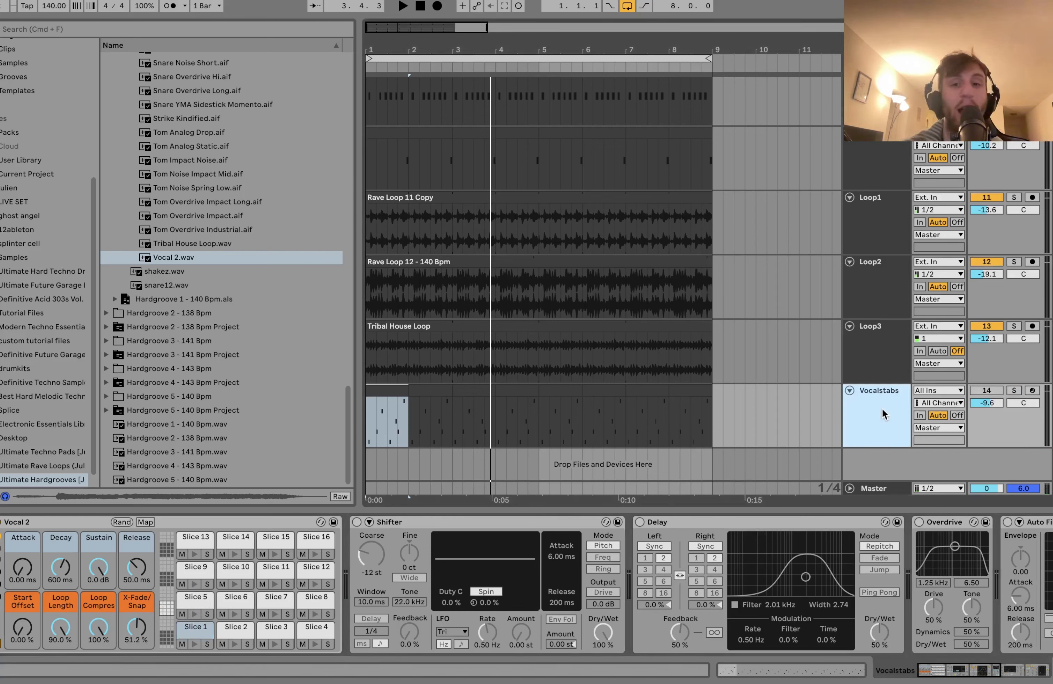
key(space)
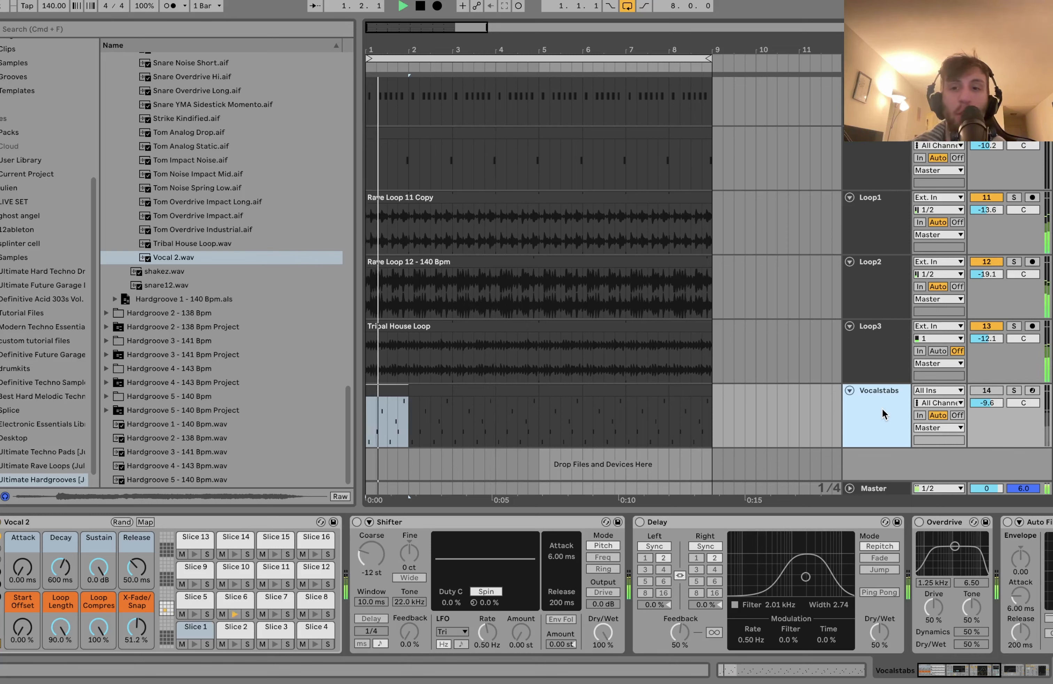
click(988, 391)
click(898, 406)
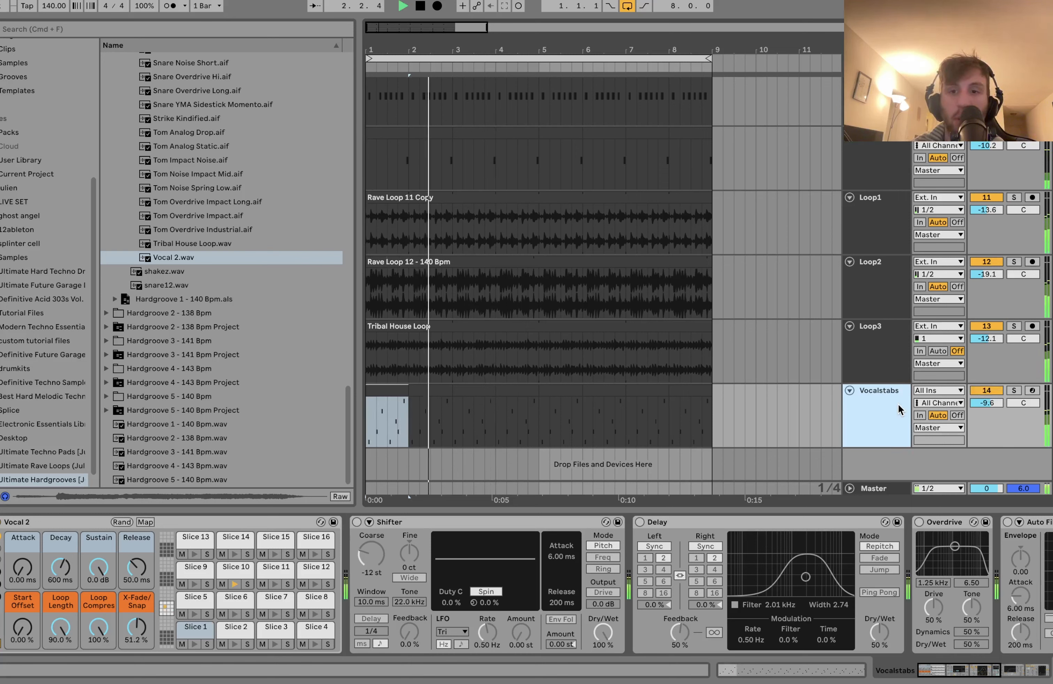
key(space)
Step: Solo Vocalstabs, turn on its Shifter and listen to the pitched-down vocal stabs
click(1014, 391)
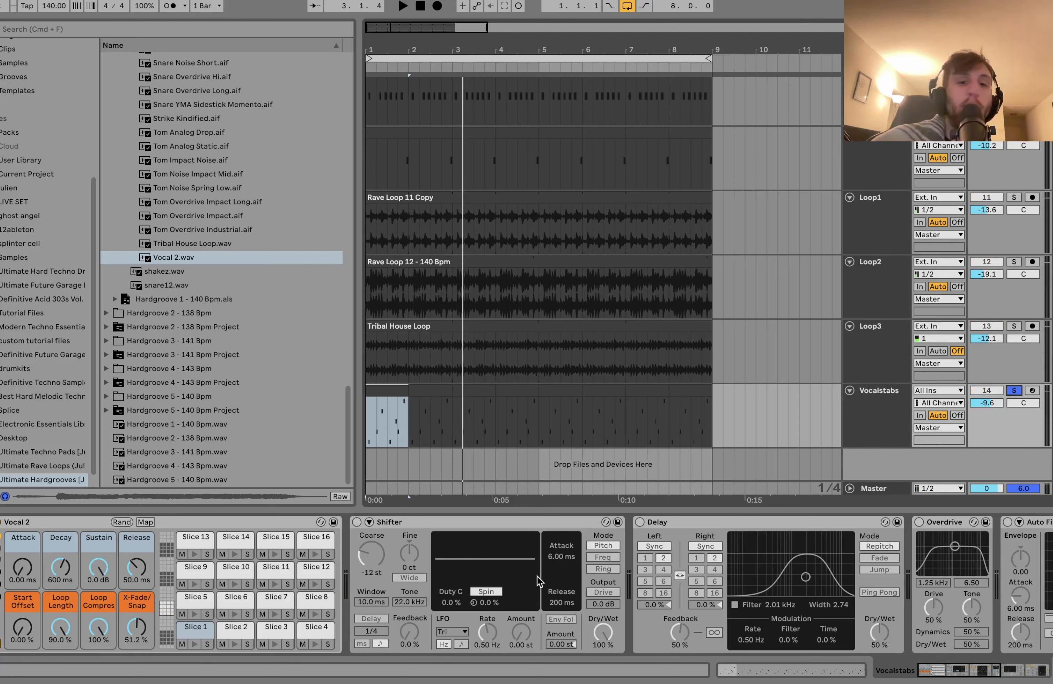
click(357, 523)
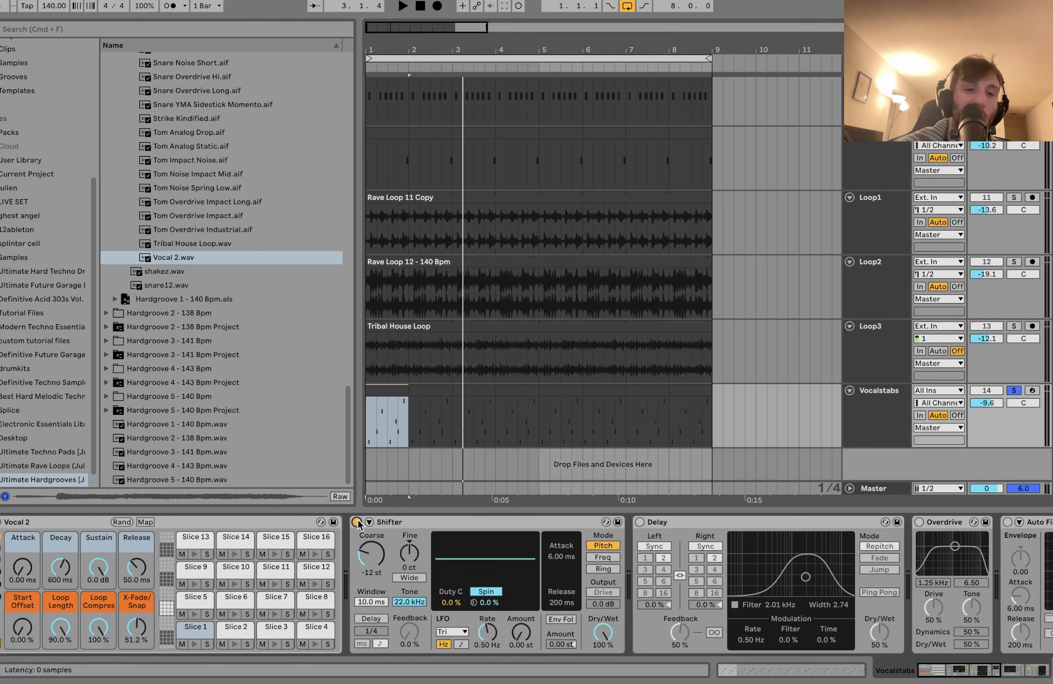
key(space)
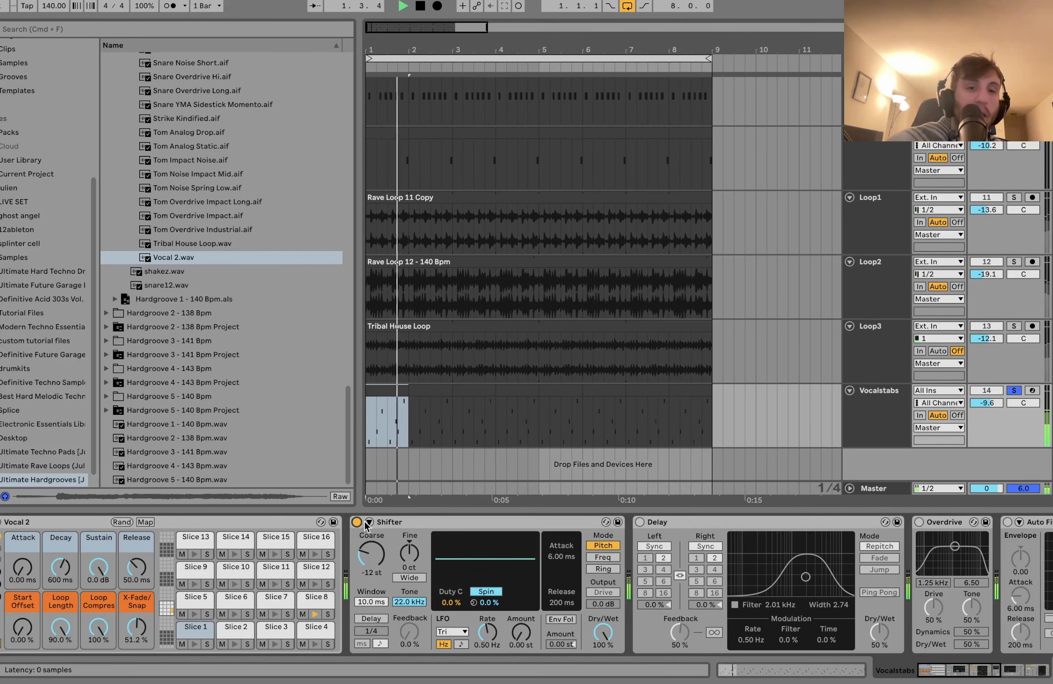
key(space)
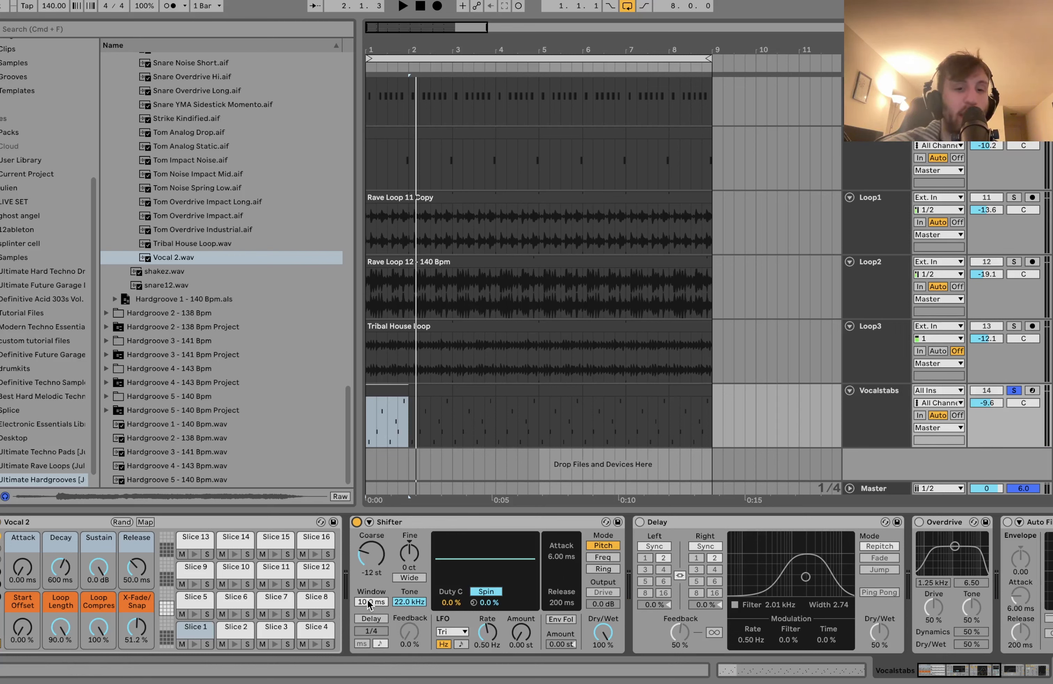
Step: Try an 80 ms Shifter window, compare the stabs soloed and in the mix, and return the window to 10 ms
key(space)
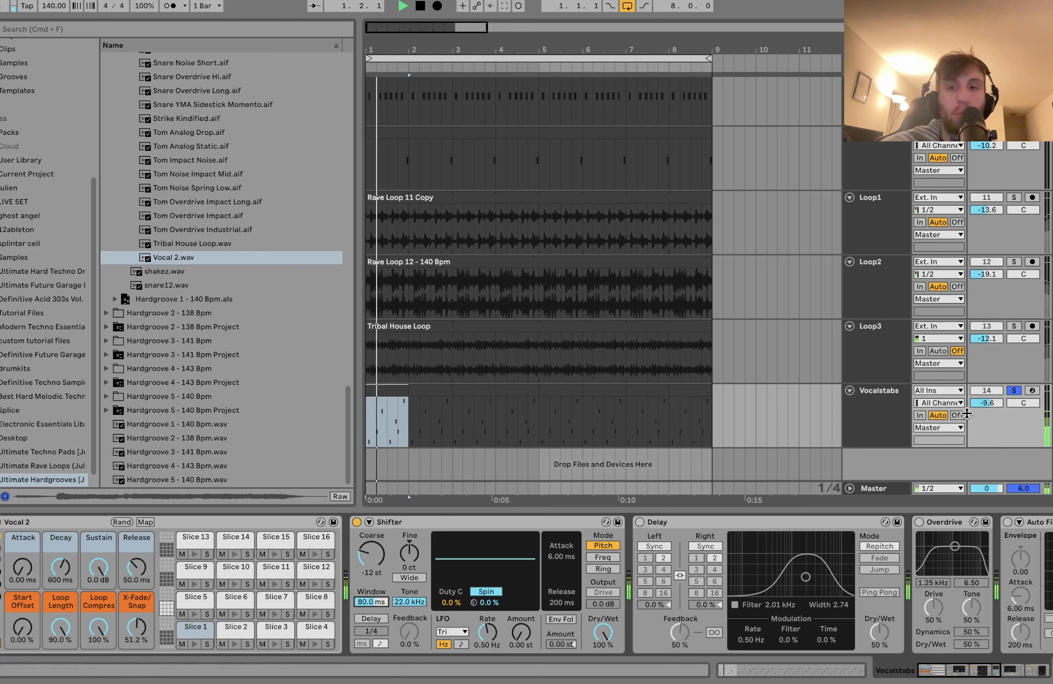
click(1014, 390)
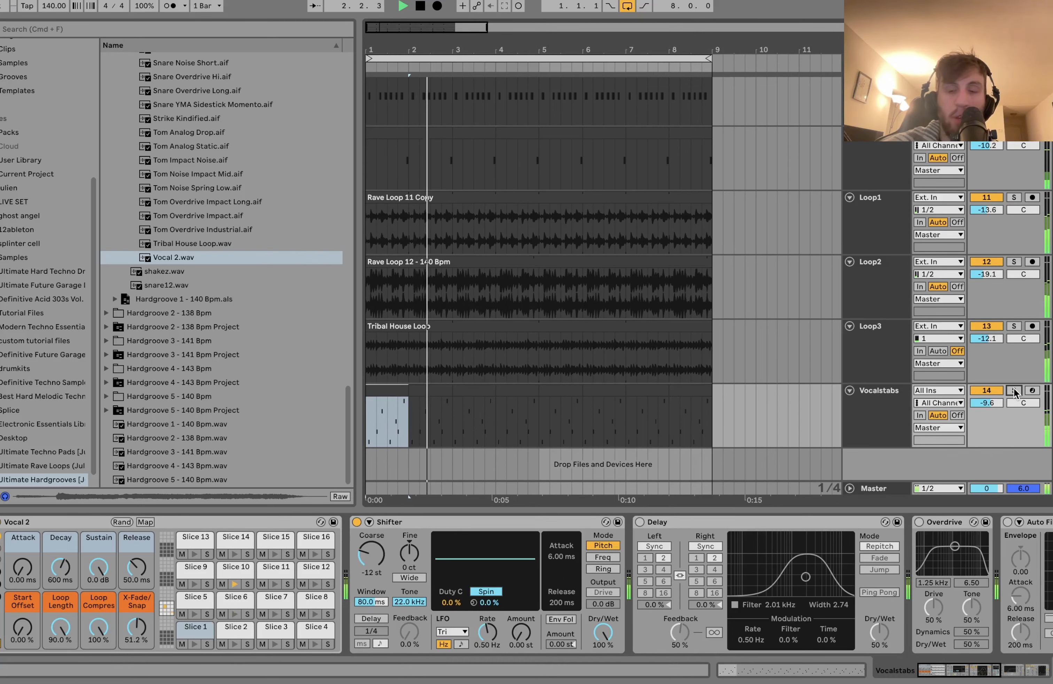
click(1014, 390)
key(space)
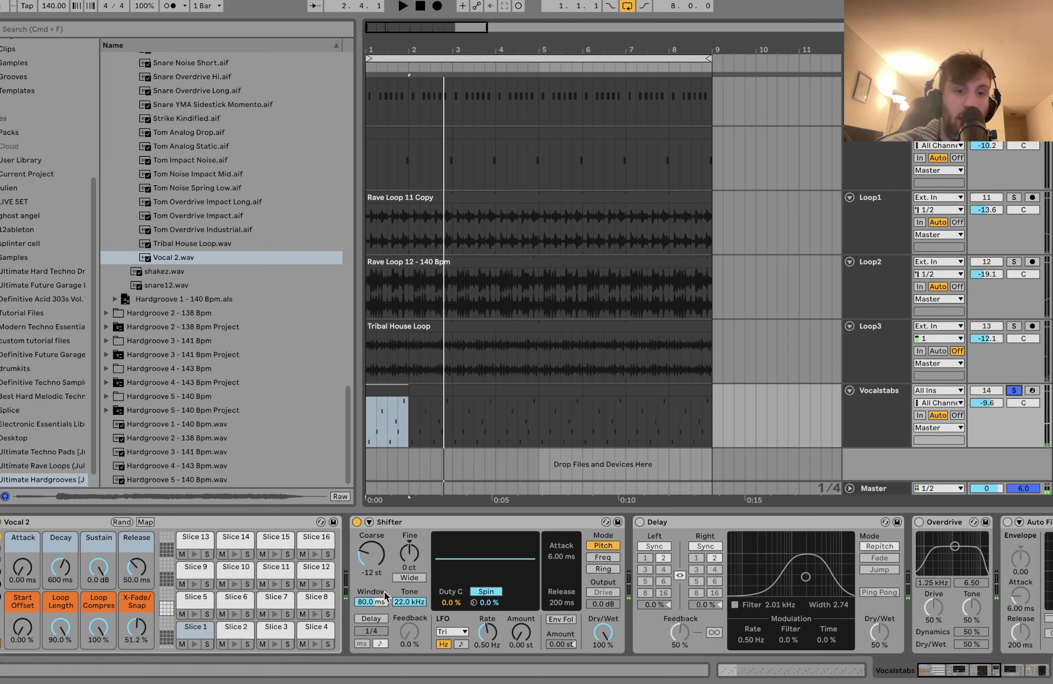
drag(373, 602, 373, 644)
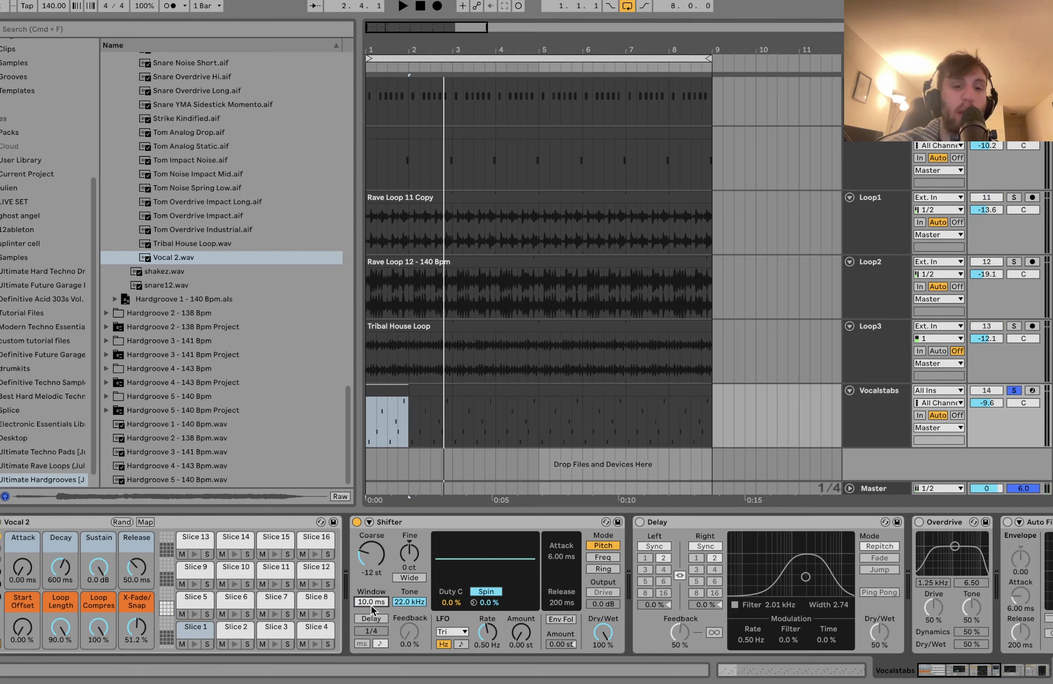
key(space)
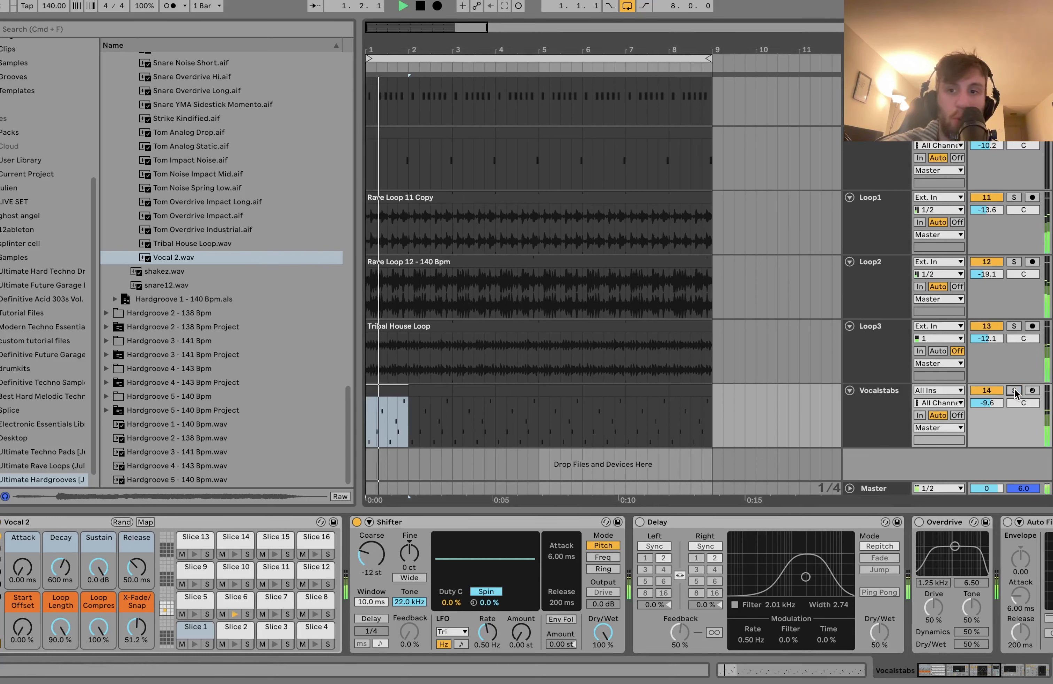
Step: Turn on the Delay on Vocalstabs and listen to the soloed stabs with it
click(640, 523)
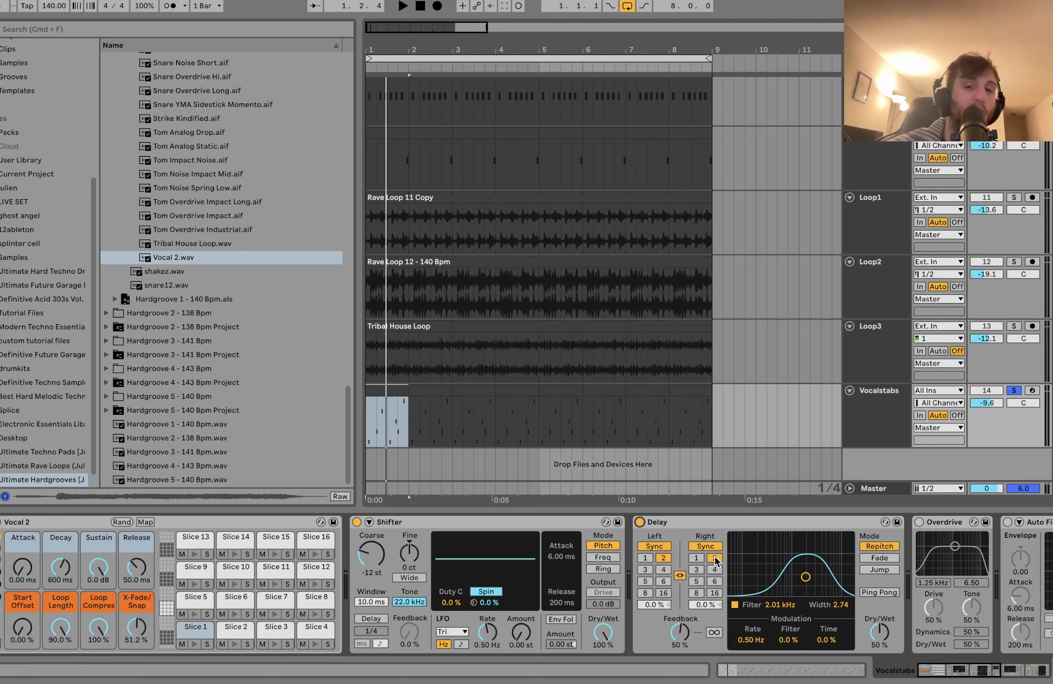
scroll(715, 562, right, 5)
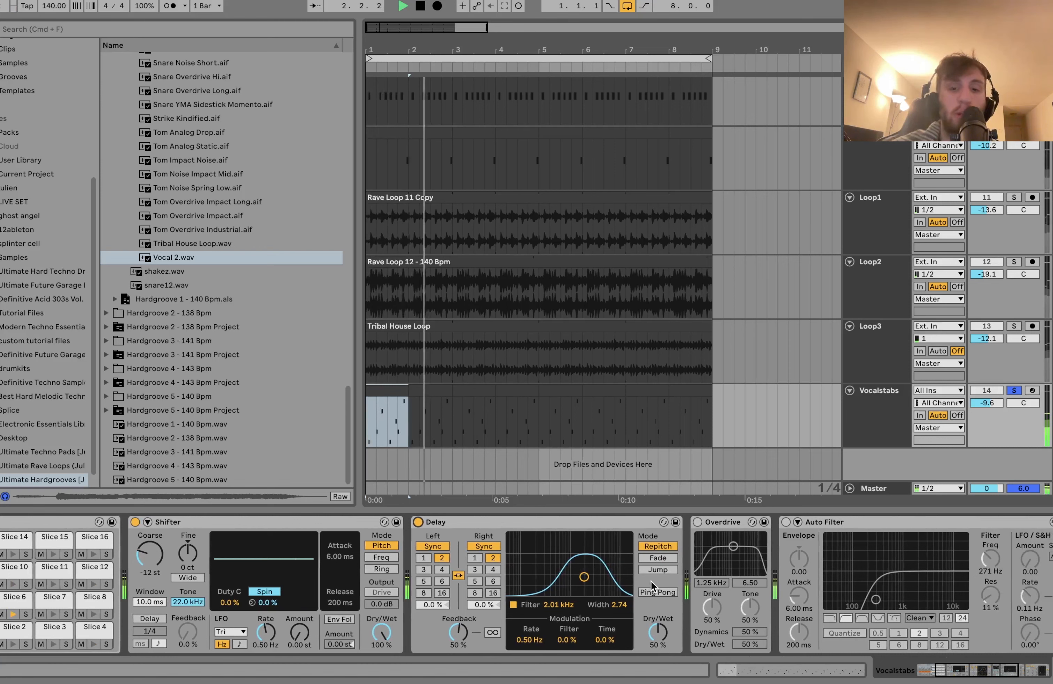
key(space)
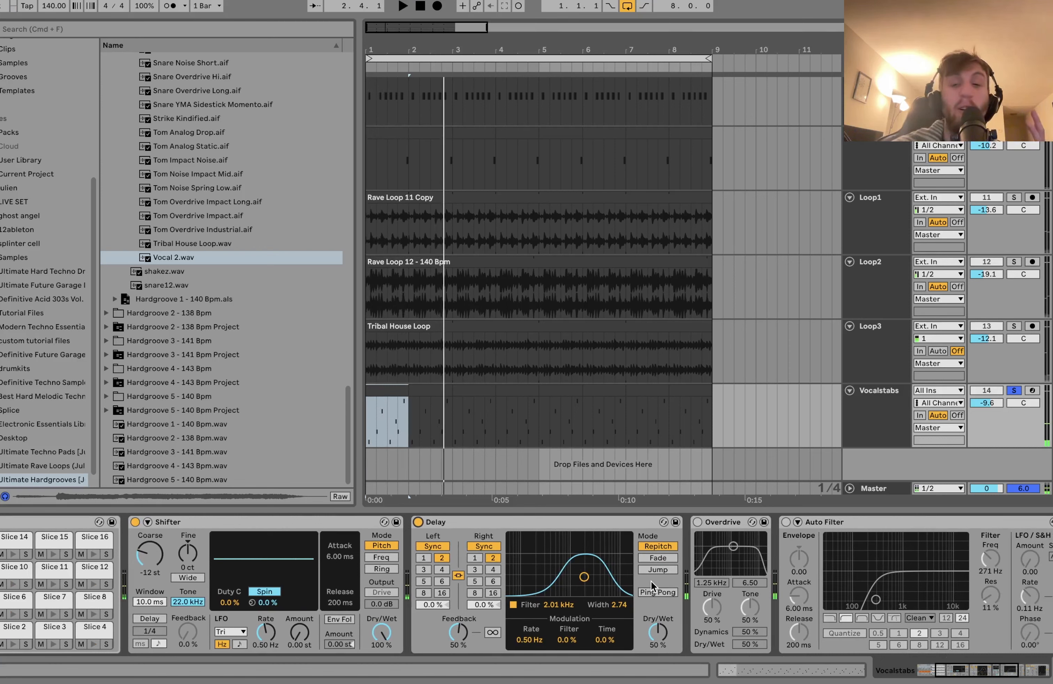
Step: Play the soloed vocal stabs and turn on the Overdrive during playback
key(space)
click(697, 522)
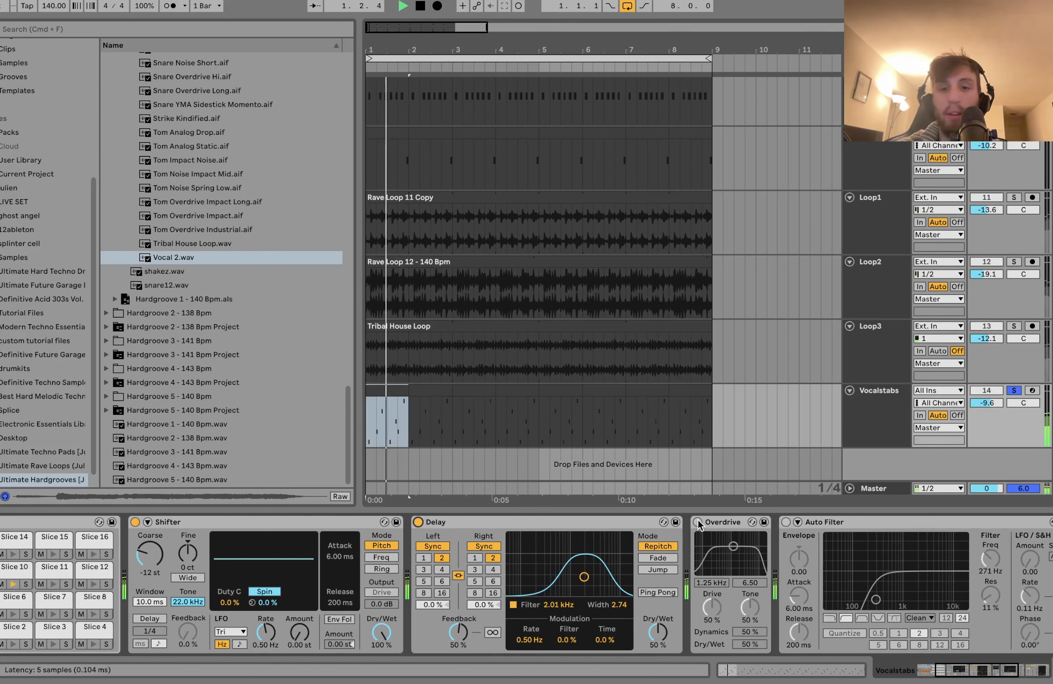
key(space)
Step: Turn on the Auto Filter on Vocalstabs, start playback and turn on the sidechained Compressor
scroll(759, 579, right, 5)
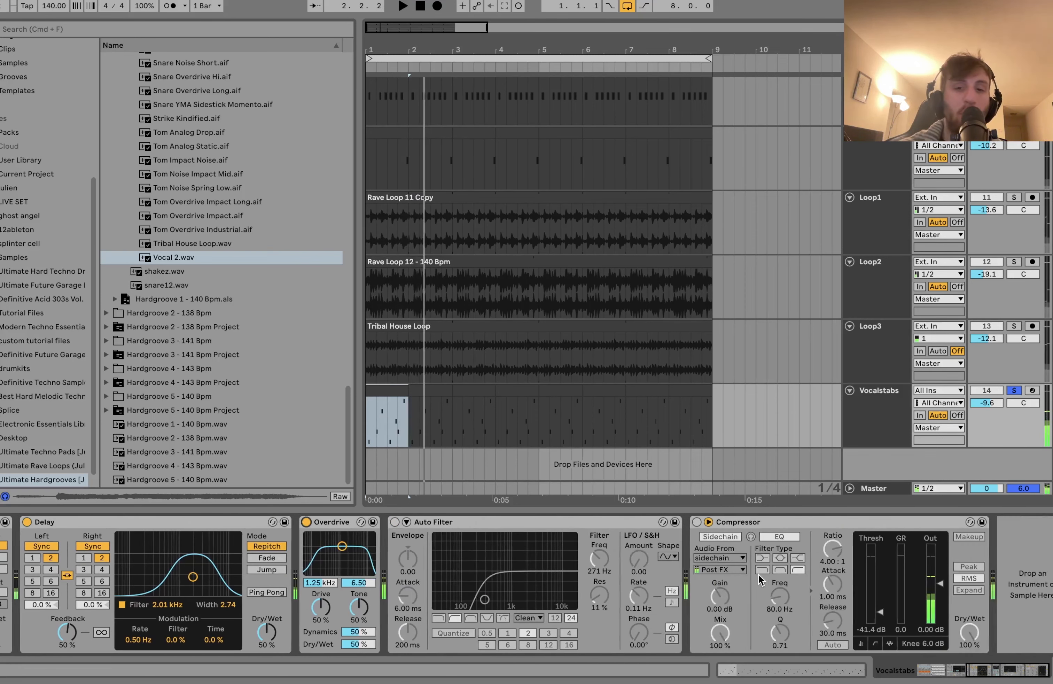
click(395, 522)
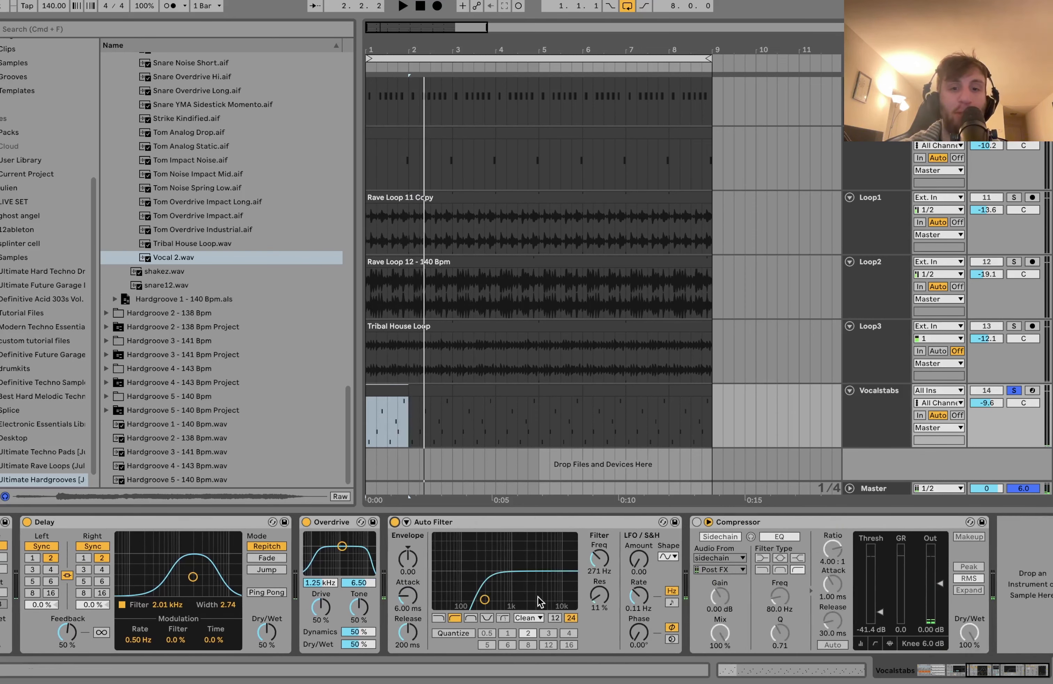
key(space)
click(696, 522)
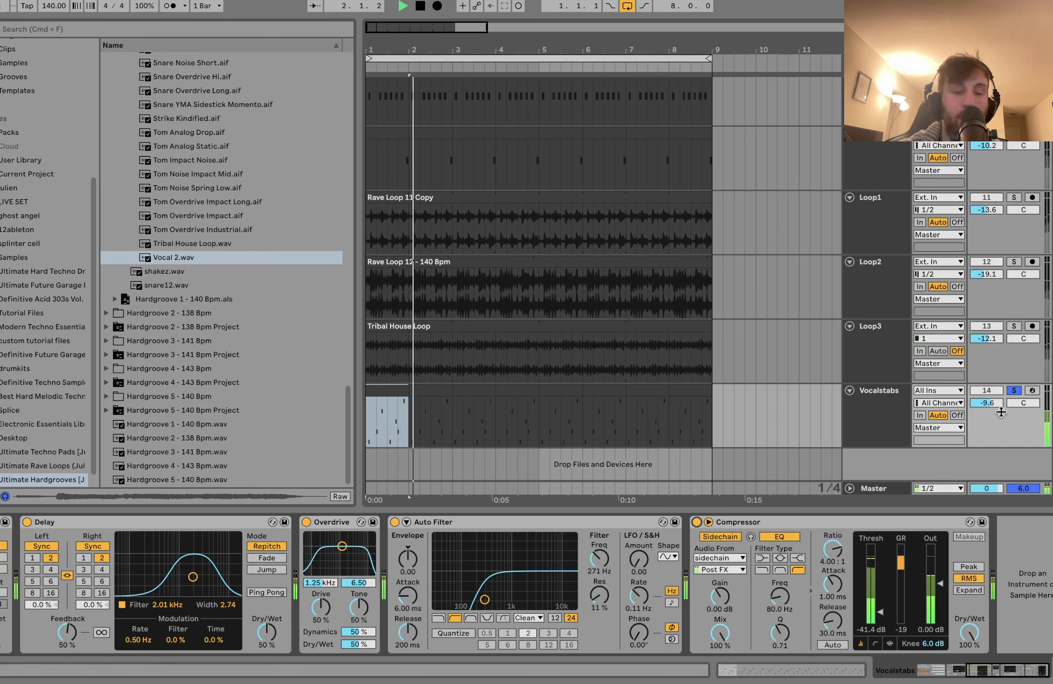
Step: Unsolo Vocalstabs to play the full mix and collapse the Hardgroove 1 - 140 Bpm Project folder
click(1014, 390)
key(space)
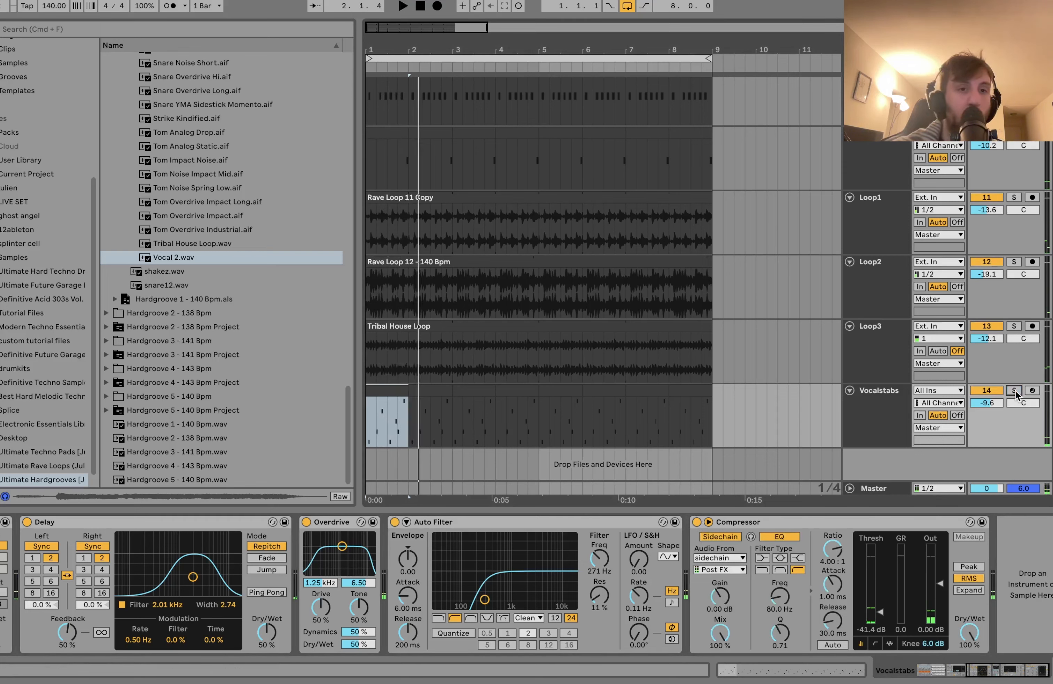
key(space)
scroll(208, 389, up, 20)
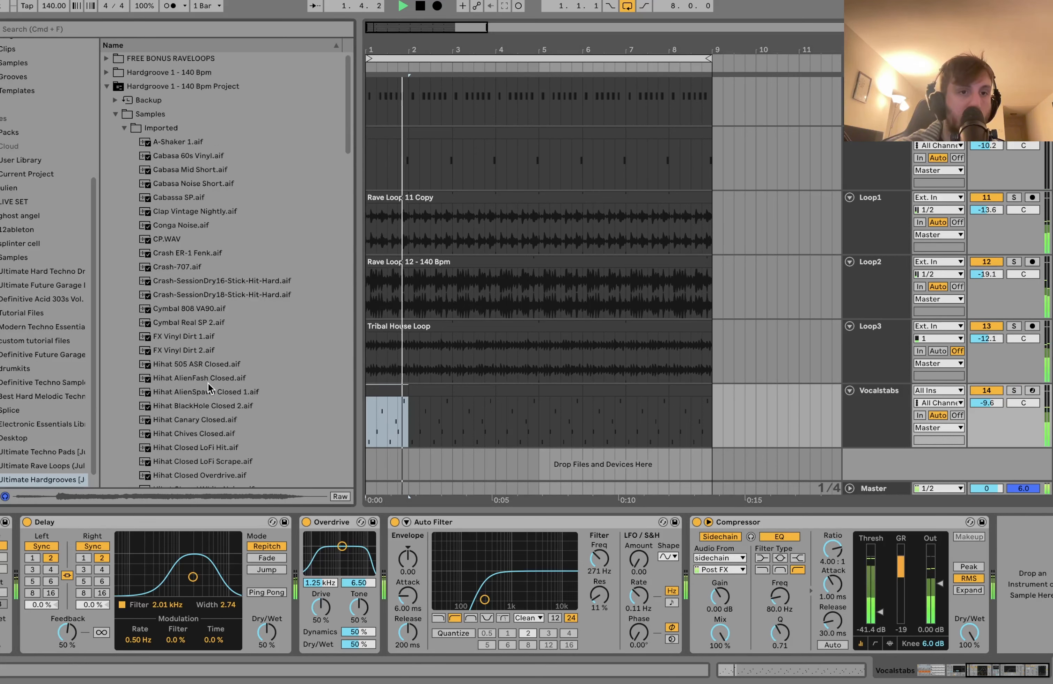
click(107, 87)
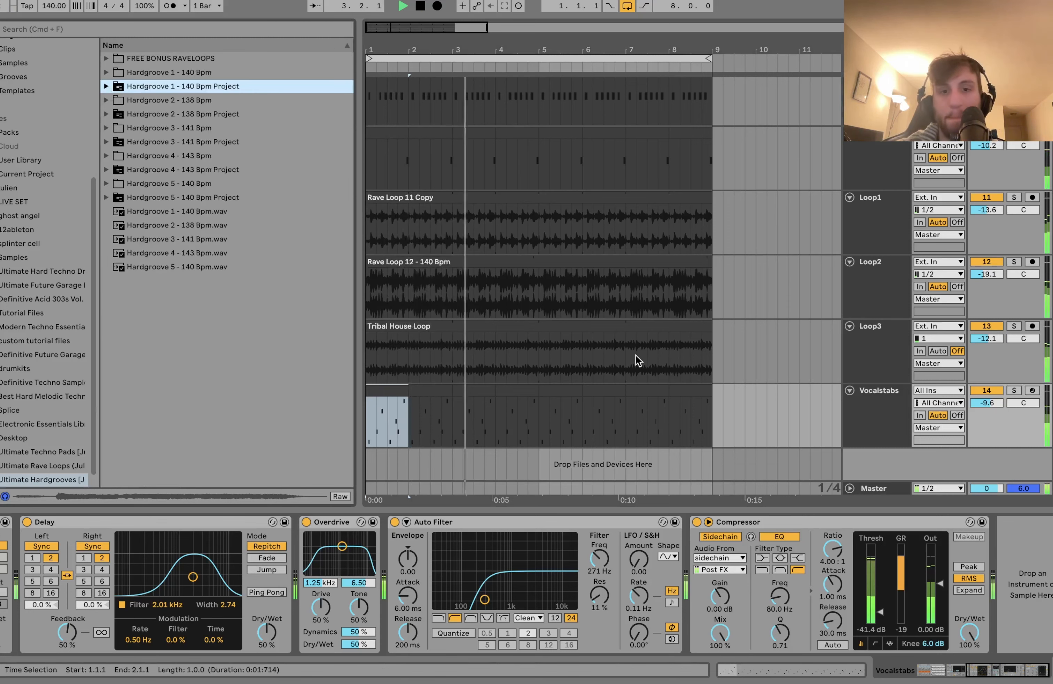
Step: Stop playback and fold all tracks in the arrangement to their minimum height
click(896, 424)
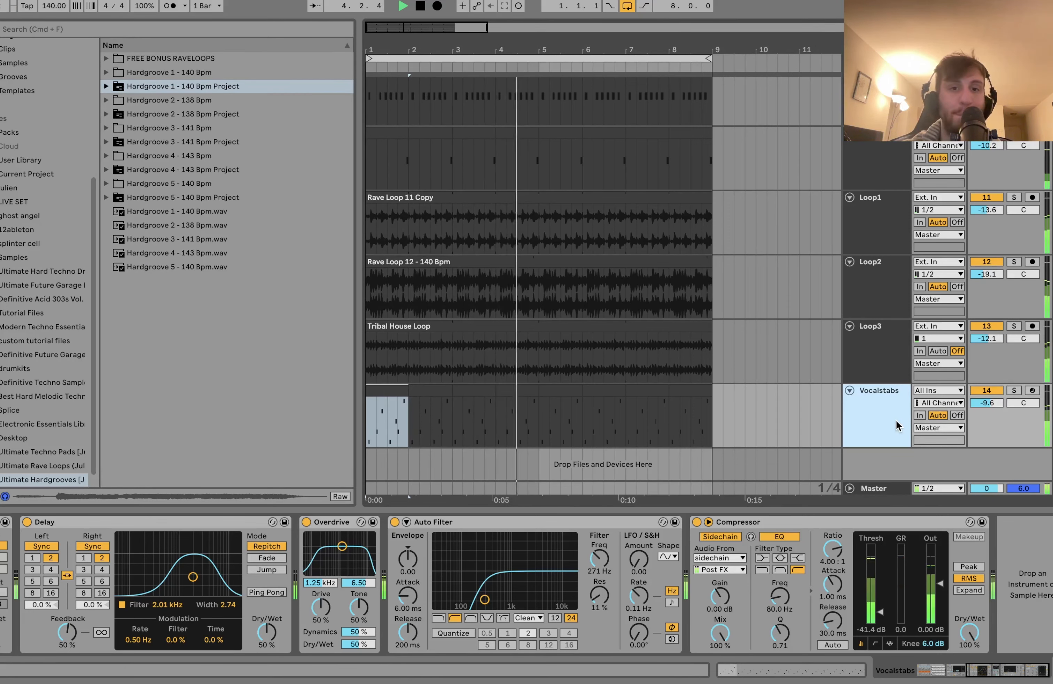
key(space)
key(super+a)
key(u)
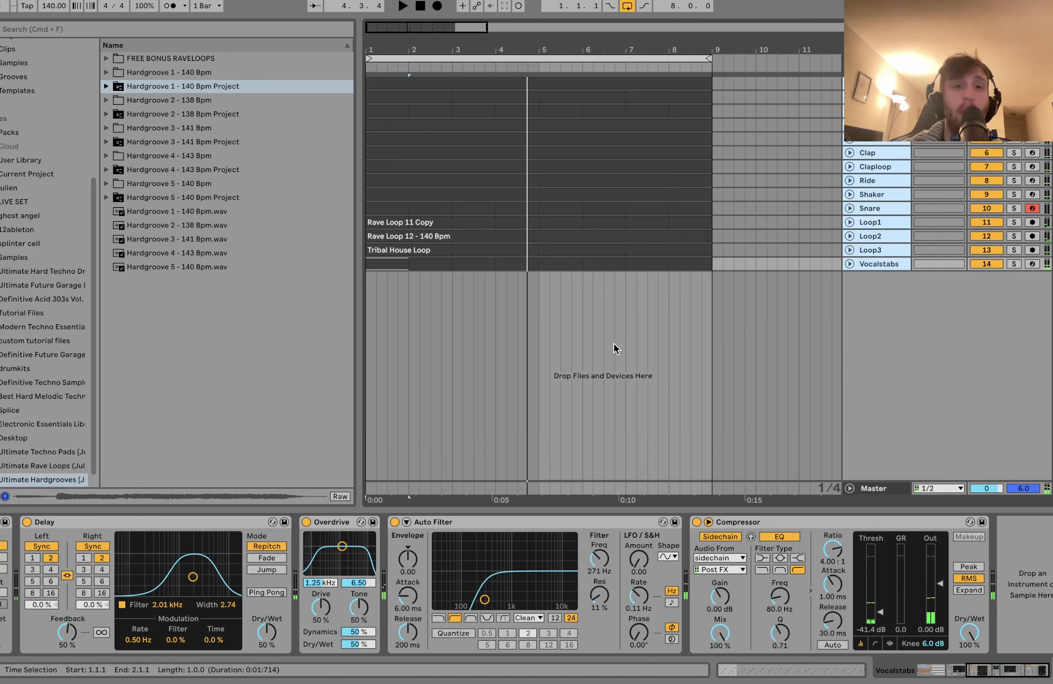
click(390, 262)
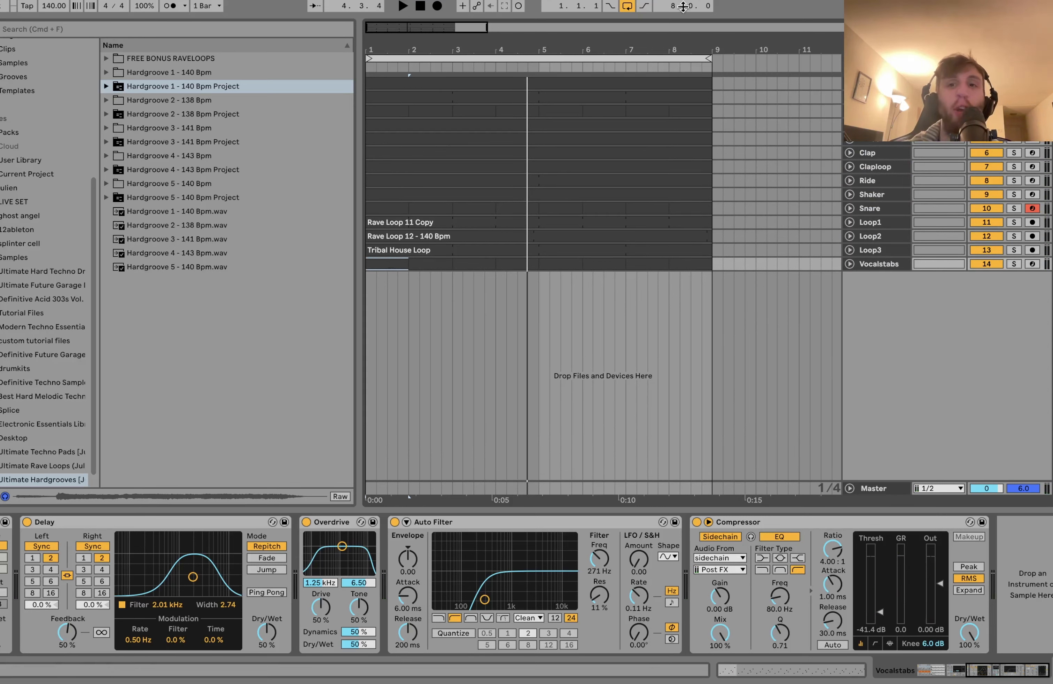
Step: Show the Bass1 track's devices and widen the browser's list of places
click(872, 125)
click(873, 97)
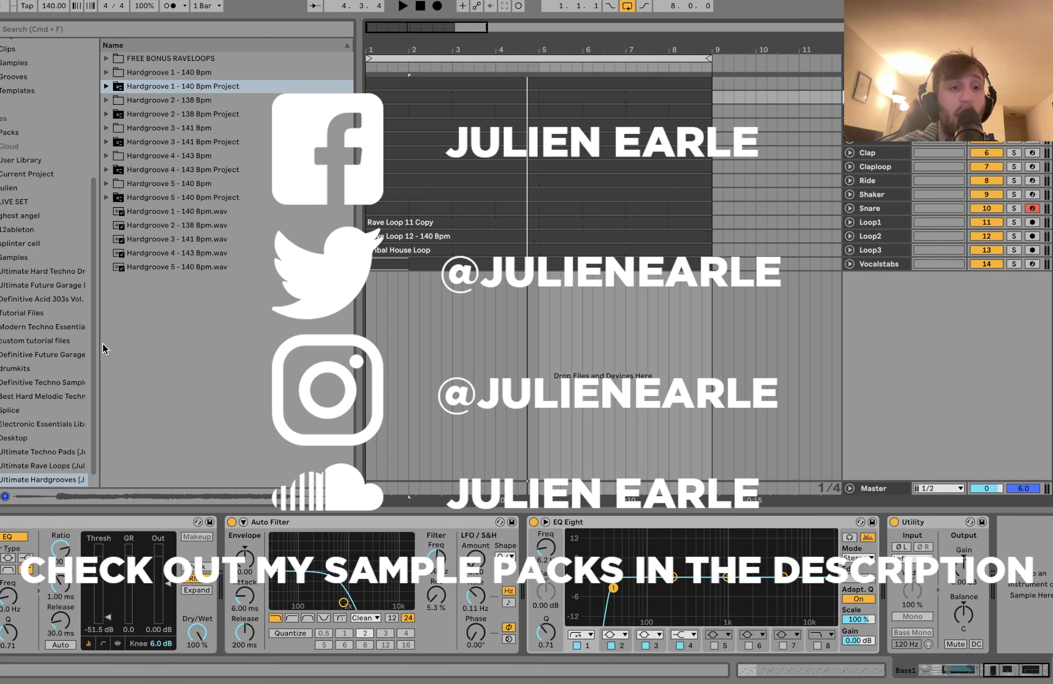
drag(99, 344, 119, 354)
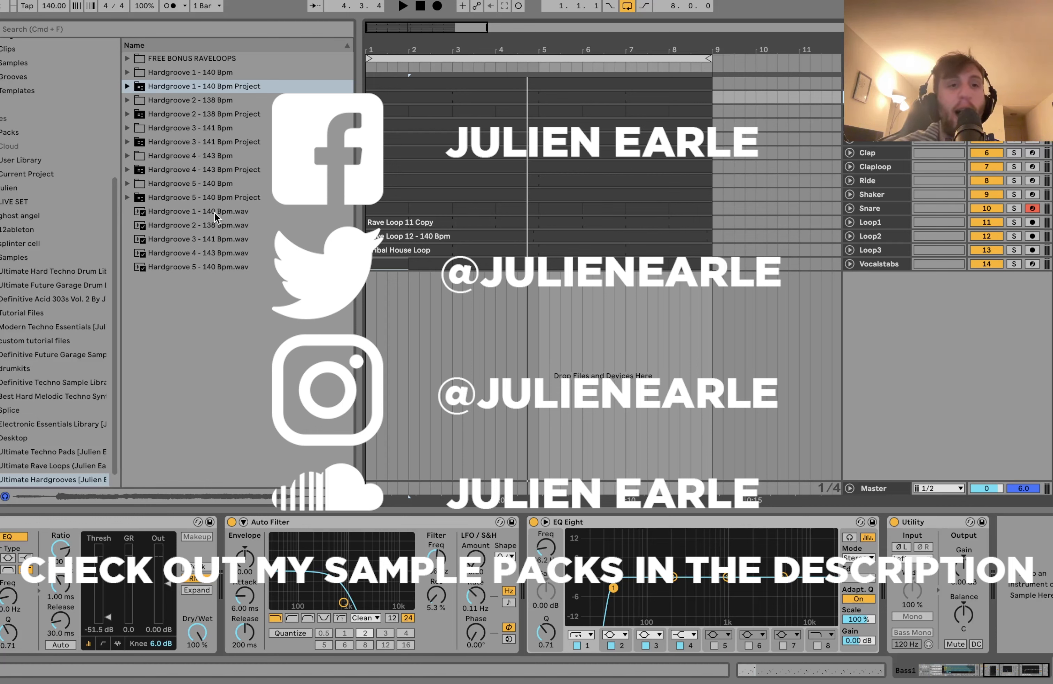
Step: Look through the pack's Hardgroove 5 sample and project folders, FREE BONUS RAVELOOPS and the Hardgroove 1 project folder
click(127, 184)
click(128, 184)
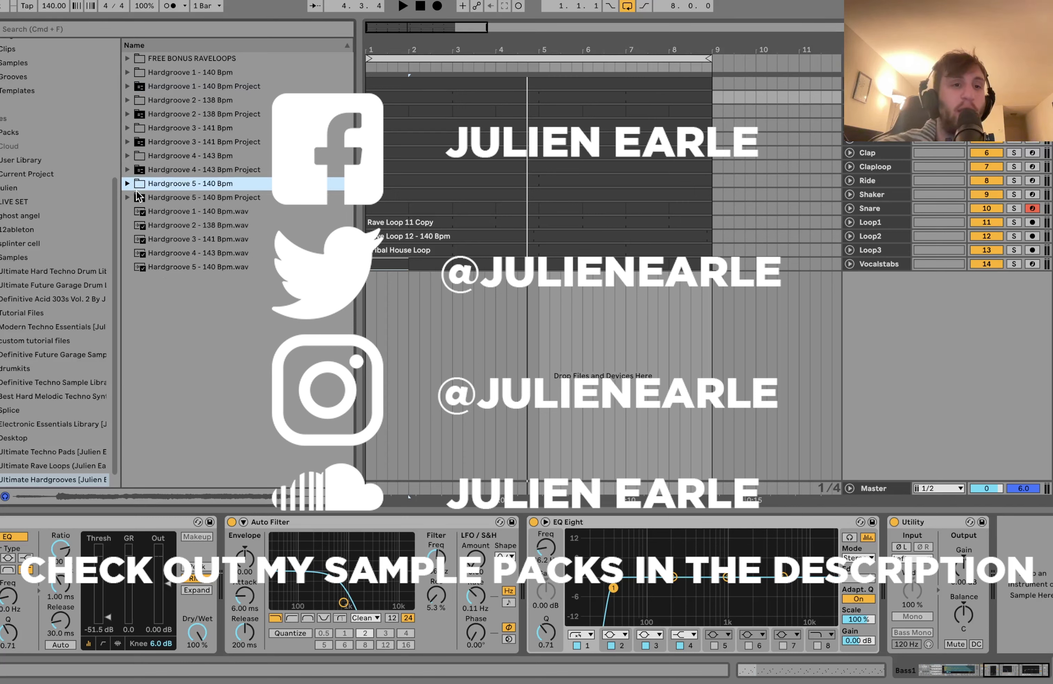
click(128, 198)
click(128, 198)
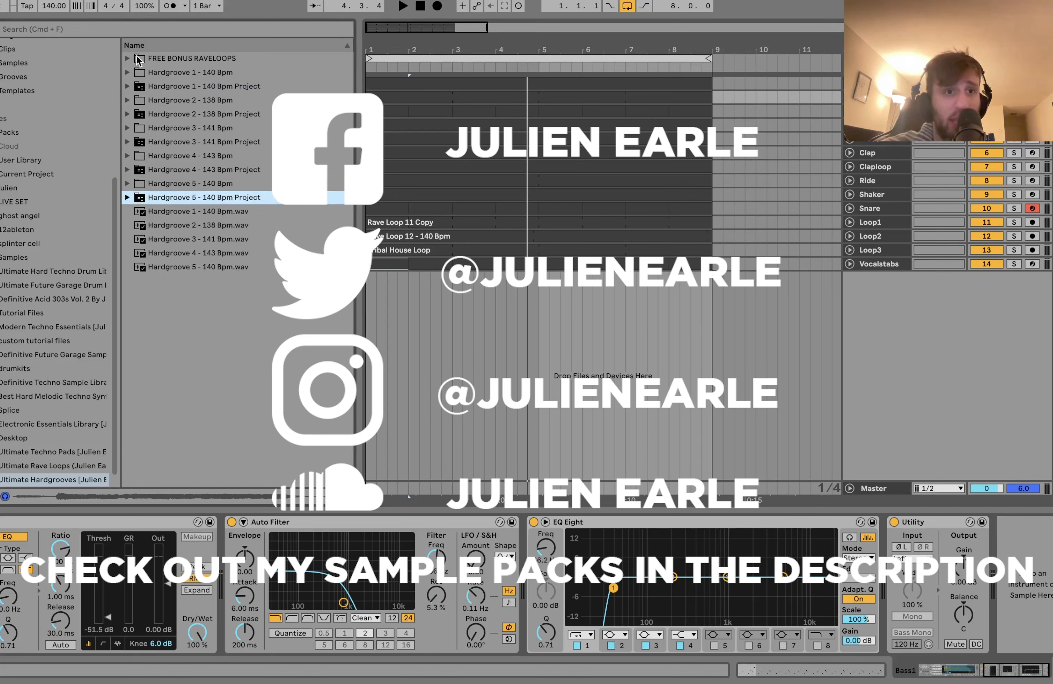
click(128, 59)
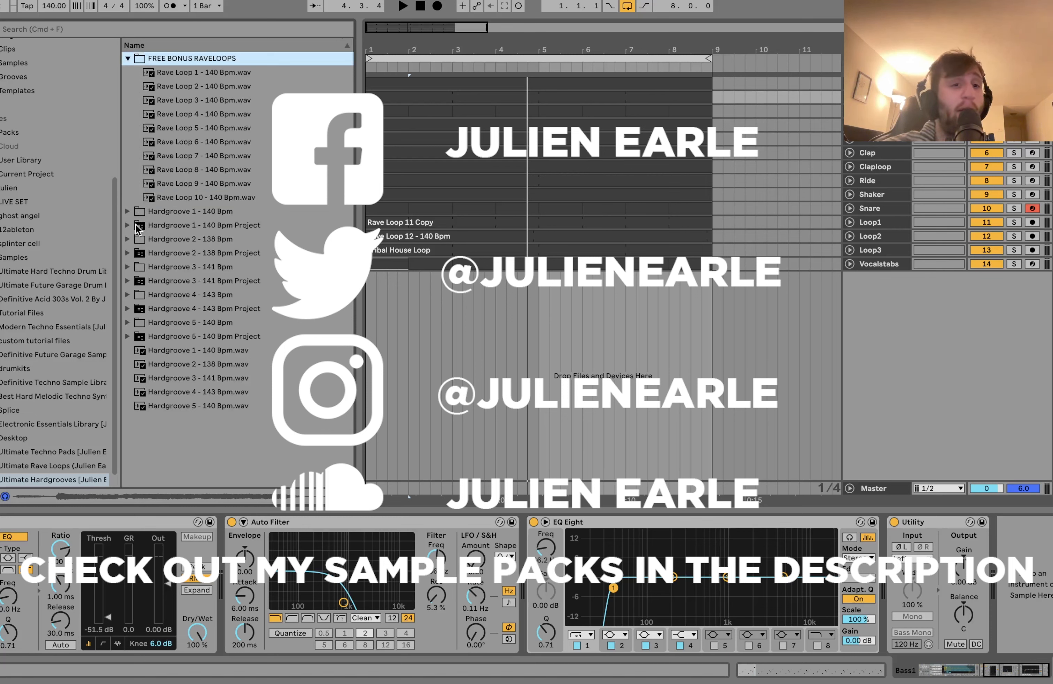
click(130, 227)
click(127, 86)
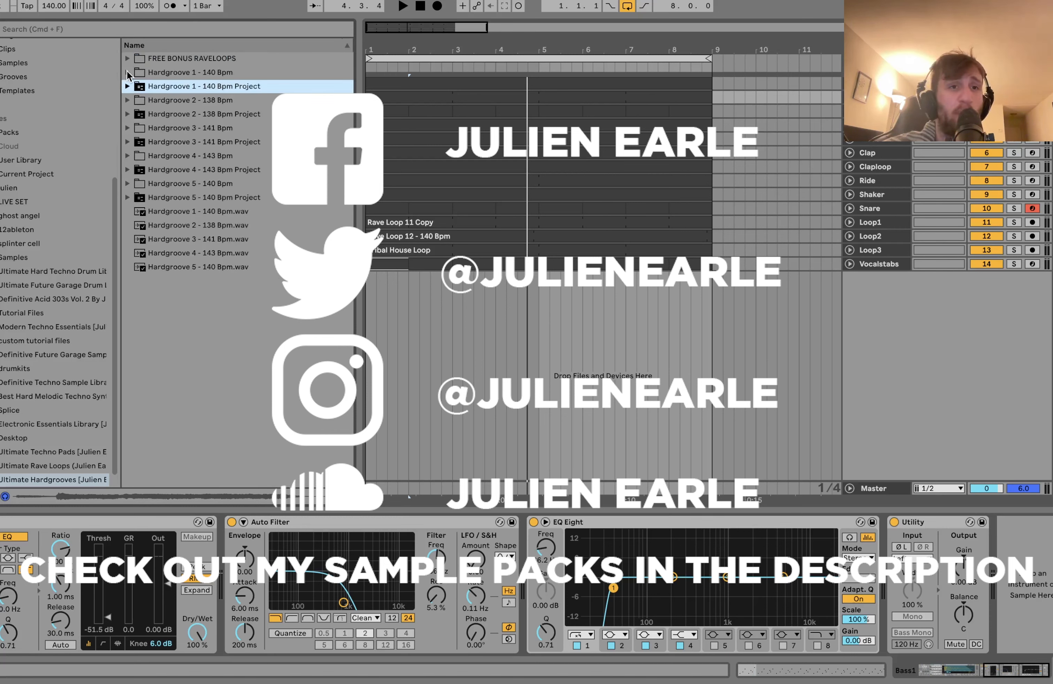